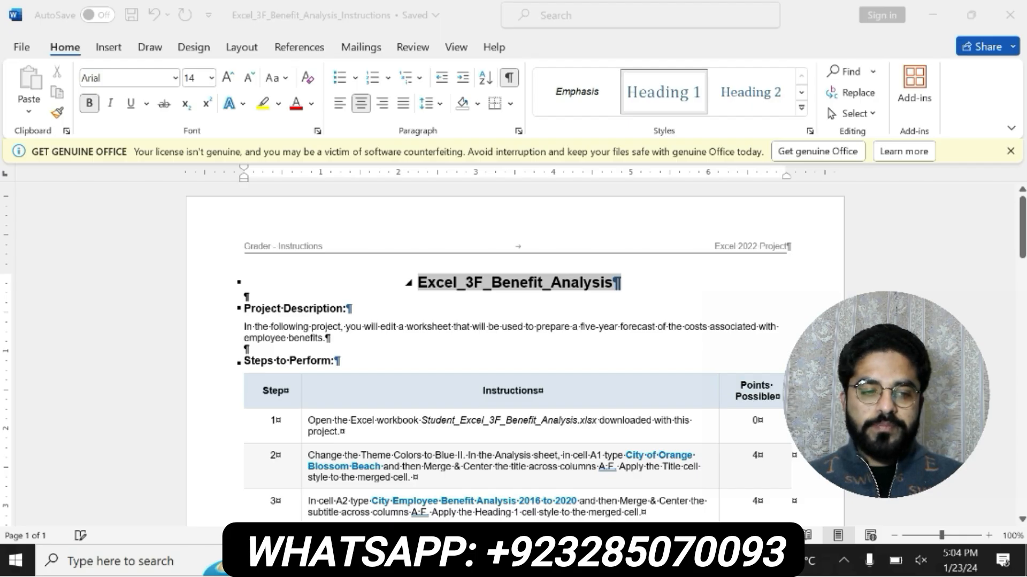
- Highlight the document title in yellow, and make the project description bold with yellow highlighting
{"action": "mouse_move", "coordinate": [527, 283]}
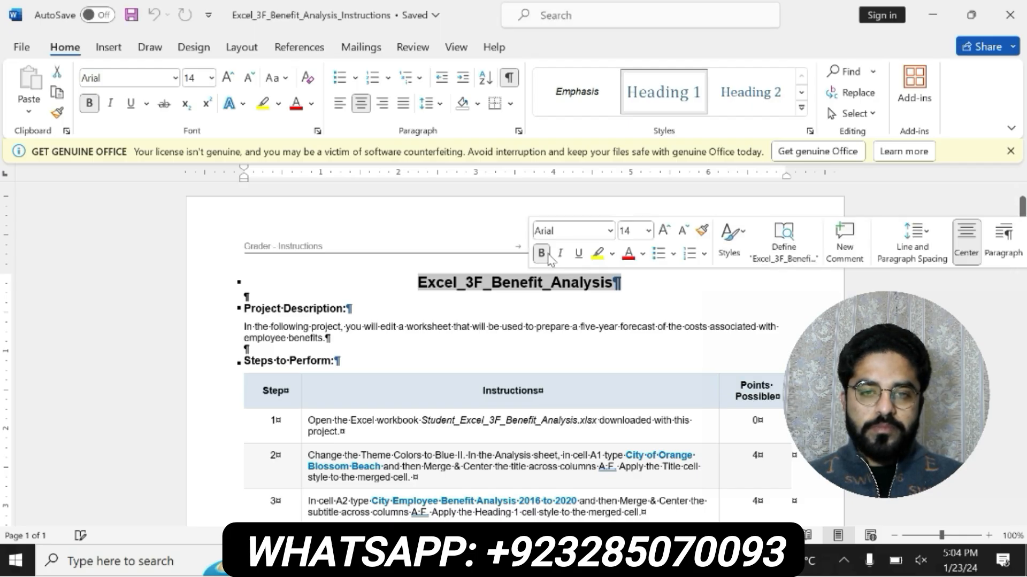
{"action": "left_click", "coordinate": [593, 257]}
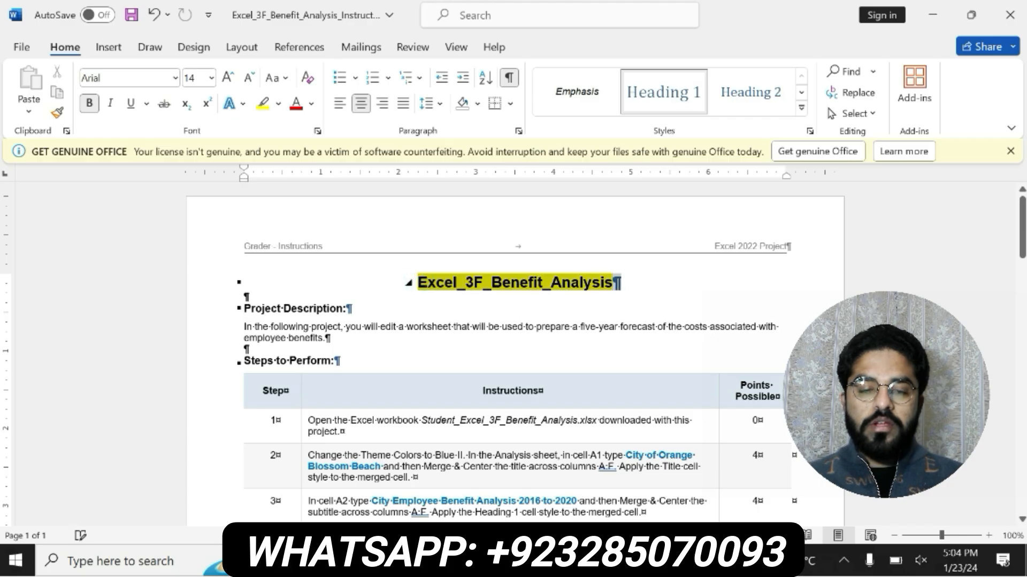
{"action": "left_click_drag", "start_coordinate": [242, 309], "coordinate": [327, 339]}
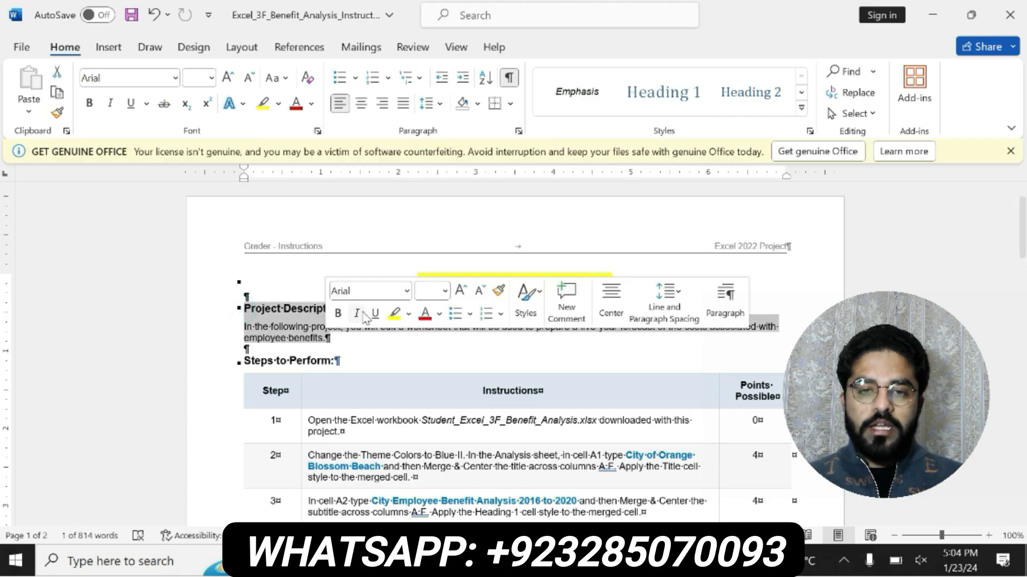
{"action": "left_click", "coordinate": [339, 314]}
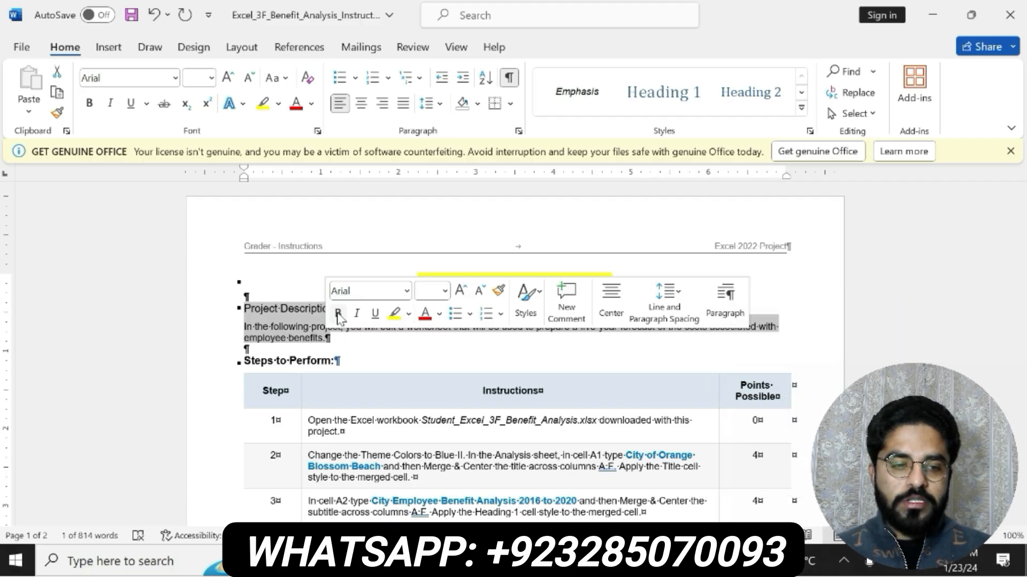
{"action": "left_click", "coordinate": [338, 315]}
{"action": "left_click", "coordinate": [394, 314]}
{"action": "left_click", "coordinate": [237, 309]}
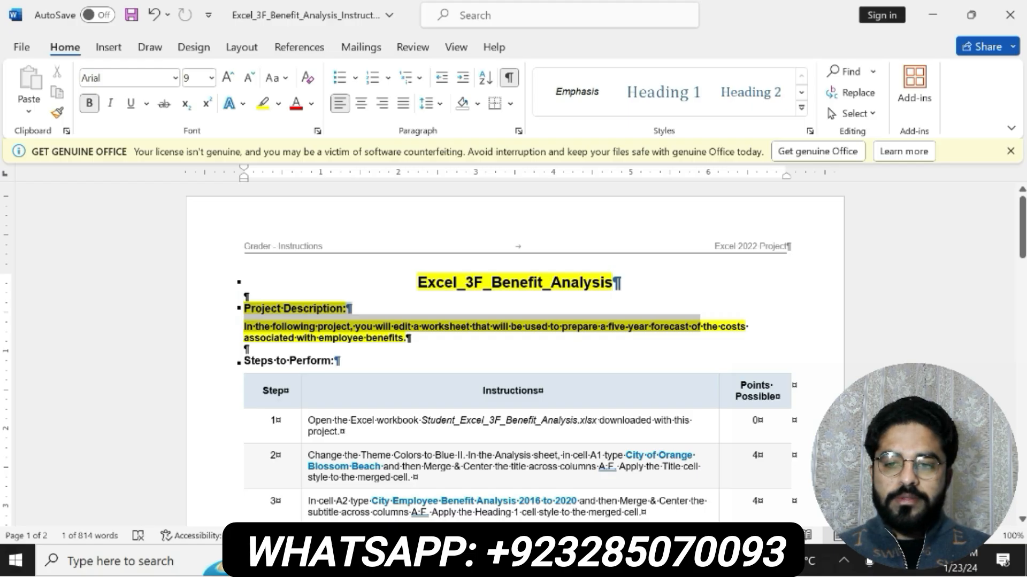
{"action": "left_click_drag", "start_coordinate": [700, 328], "coordinate": [615, 340]}
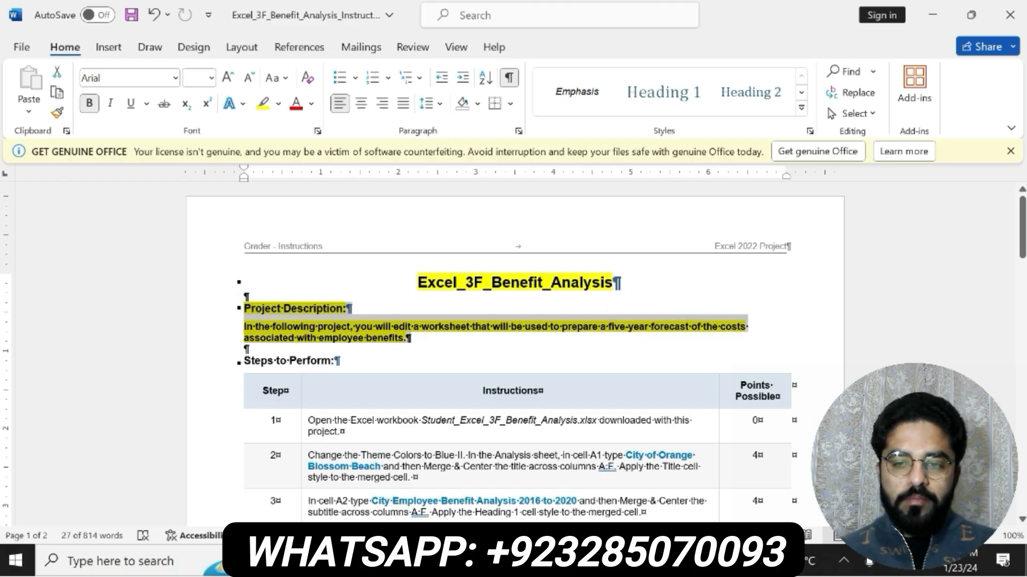
{"action": "left_click_drag", "start_coordinate": [412, 282], "coordinate": [619, 282]}
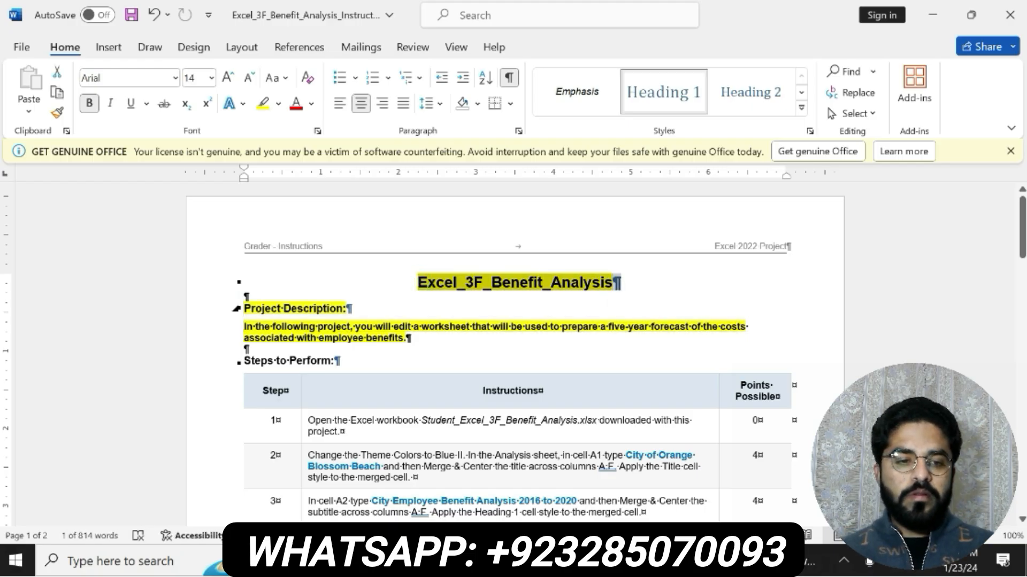
{"action": "left_click", "coordinate": [380, 249]}
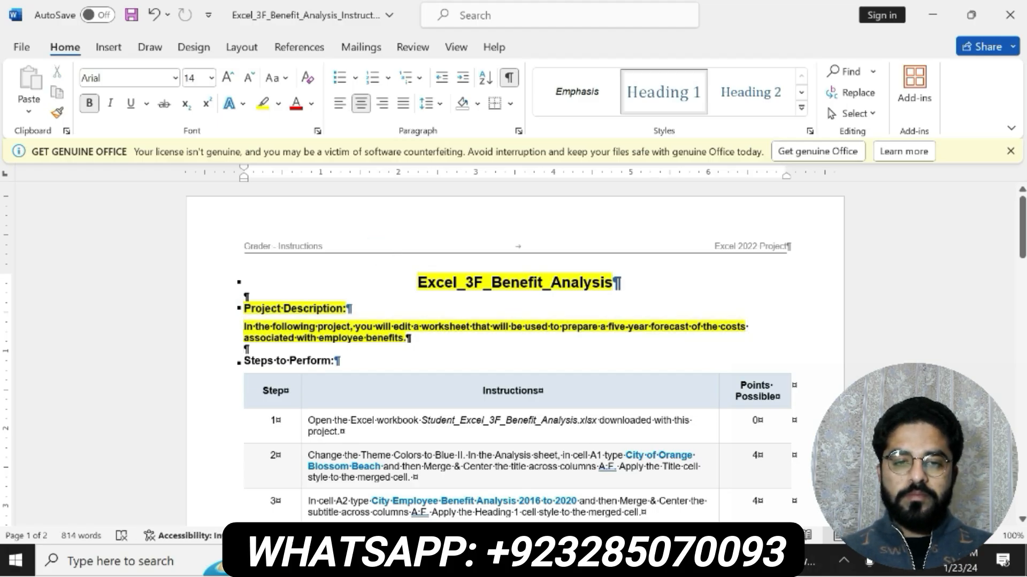
- Undo the bold and highlight formatting on the title and project description
{"action": "key", "text": "alt+Tab"}
{"action": "key", "text": "alt+Tab"}
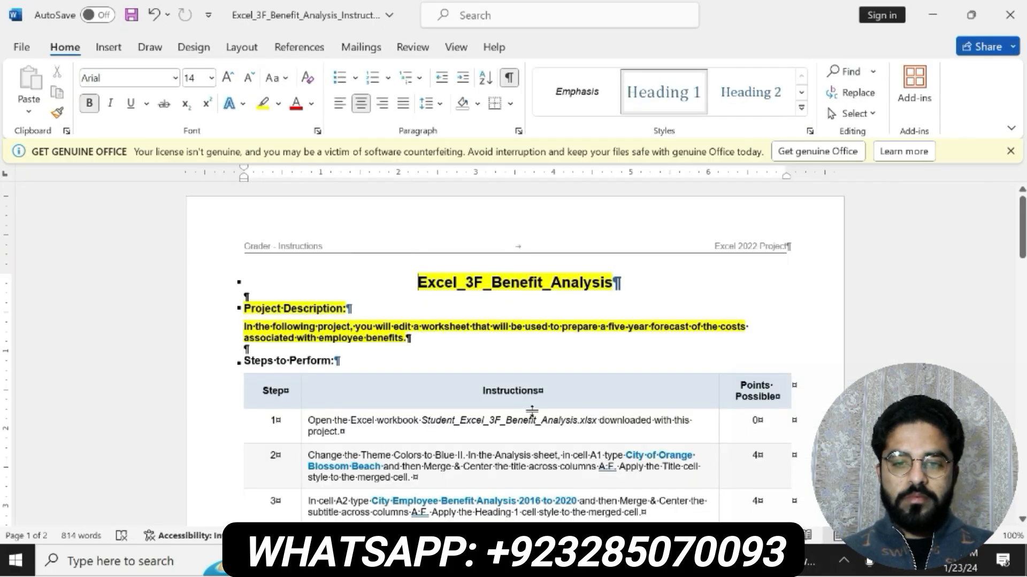
{"action": "key", "text": "ctrl+z"}
{"action": "key", "text": "ctrl+z"}
{"action": "key", "text": "ctrl+z"}
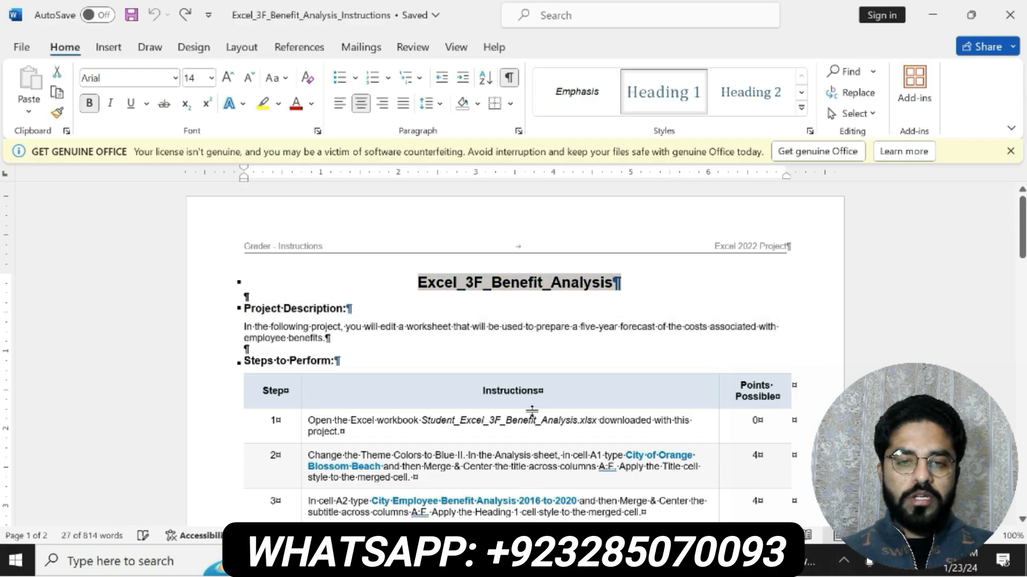
- Make the step 1 instruction about opening the Excel workbook bold with yellow highlighting
{"action": "left_click", "coordinate": [302, 419]}
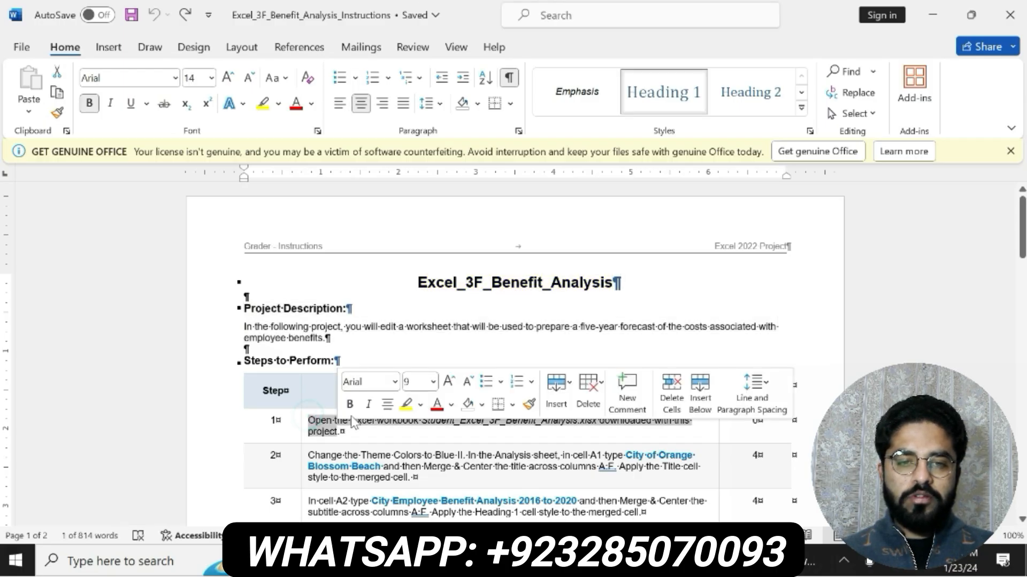
{"action": "left_click", "coordinate": [350, 405]}
{"action": "left_click", "coordinate": [405, 405]}
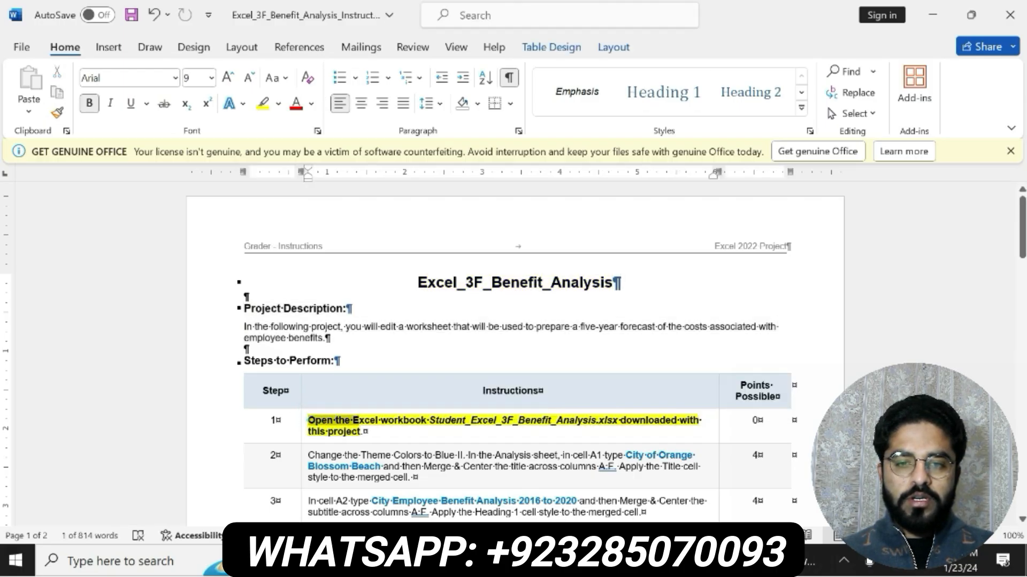
{"action": "left_click_drag", "start_coordinate": [679, 421], "coordinate": [364, 432]}
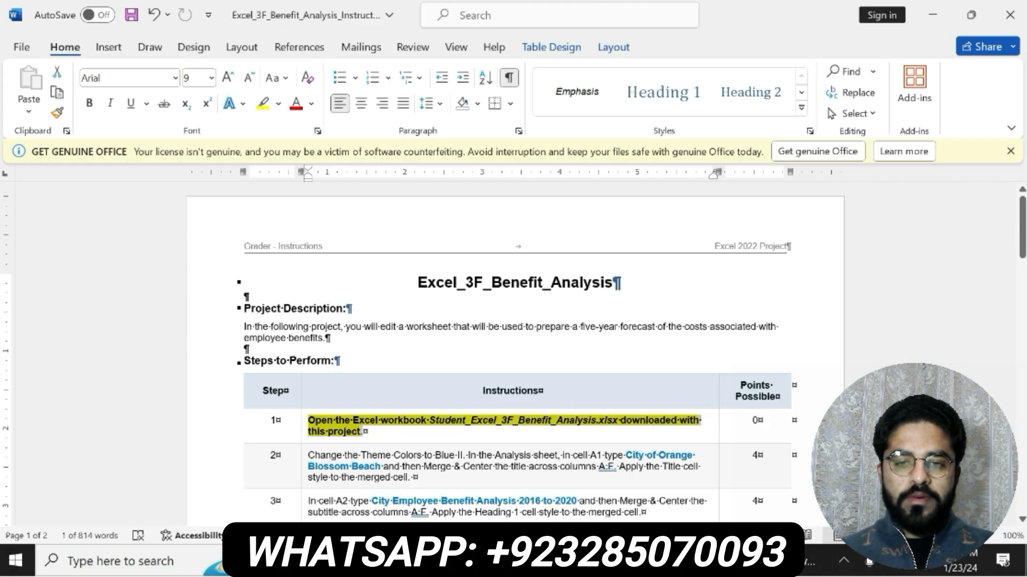
{"action": "left_click", "coordinate": [323, 430]}
{"action": "mouse_move", "coordinate": [349, 422]}
{"action": "left_mouse_down"}
{"action": "mouse_move", "coordinate": [309, 422]}
{"action": "mouse_move", "coordinate": [678, 422]}
{"action": "mouse_move", "coordinate": [365, 433]}
{"action": "left_mouse_up"}
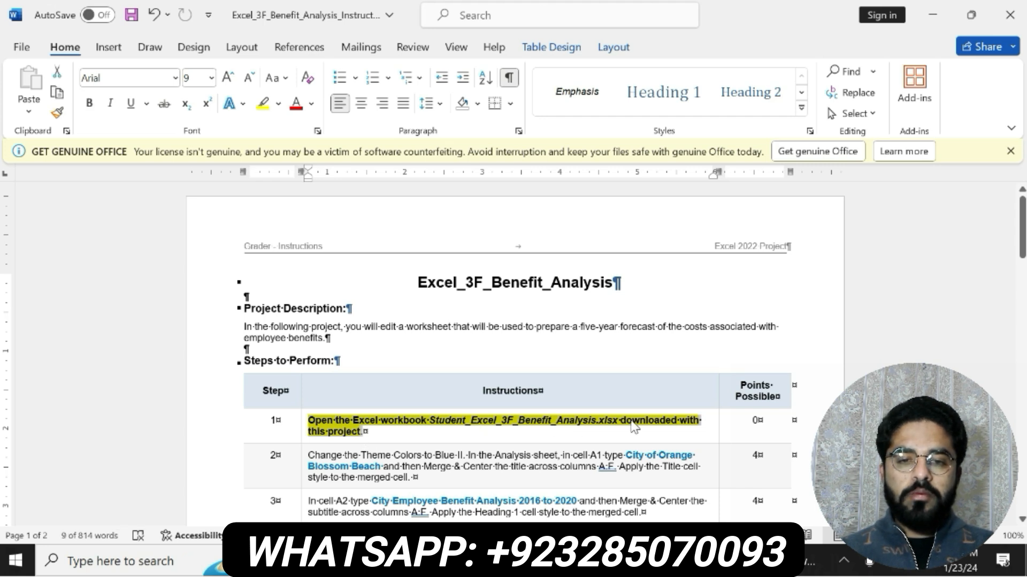
{"action": "triple_click", "coordinate": [317, 423]}
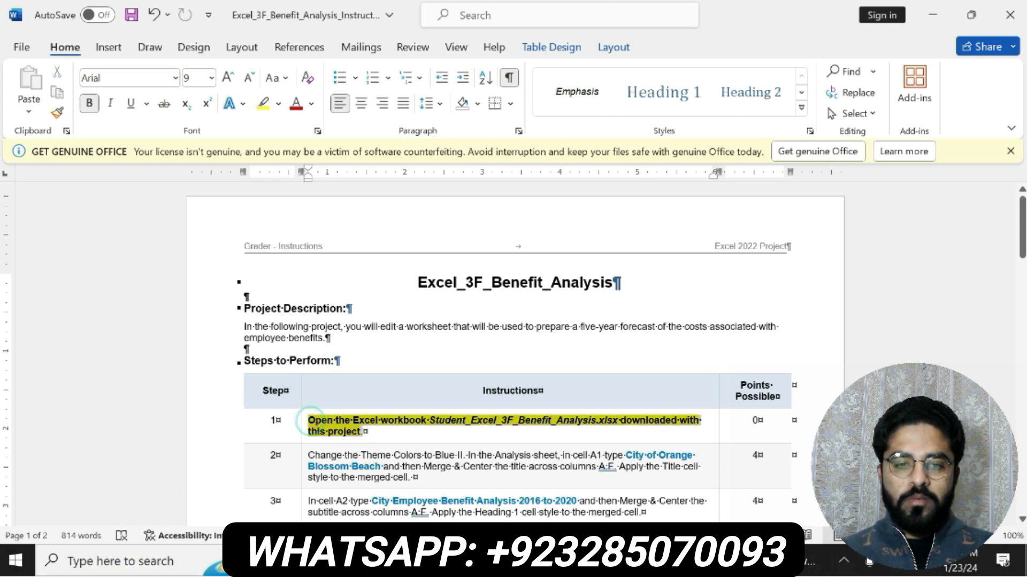
{"action": "left_click", "coordinate": [317, 430]}
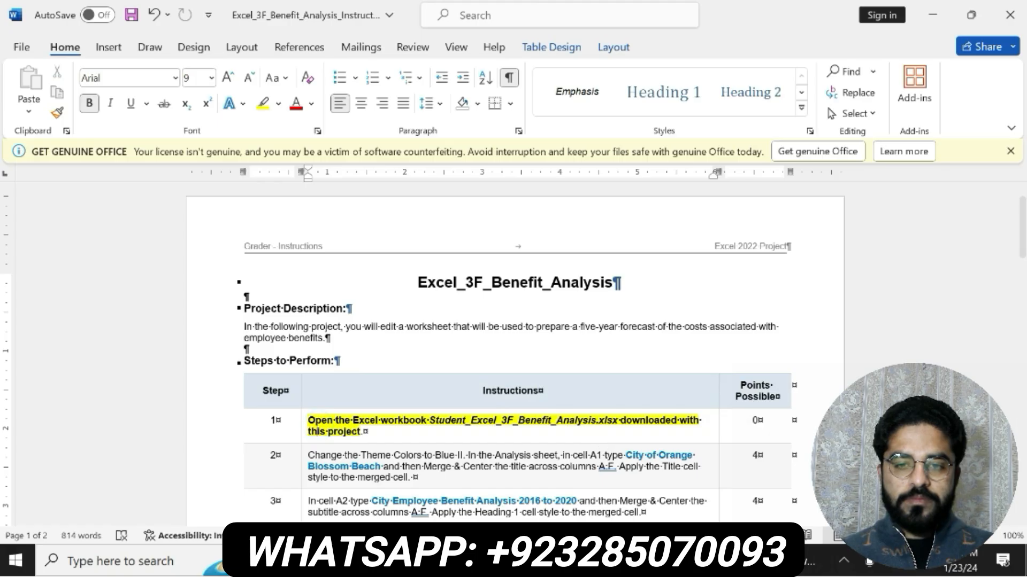
- Undo the bold and yellow highlighting on the step 1 instruction
{"action": "left_click", "coordinate": [567, 561]}
{"action": "left_click", "coordinate": [566, 561]}
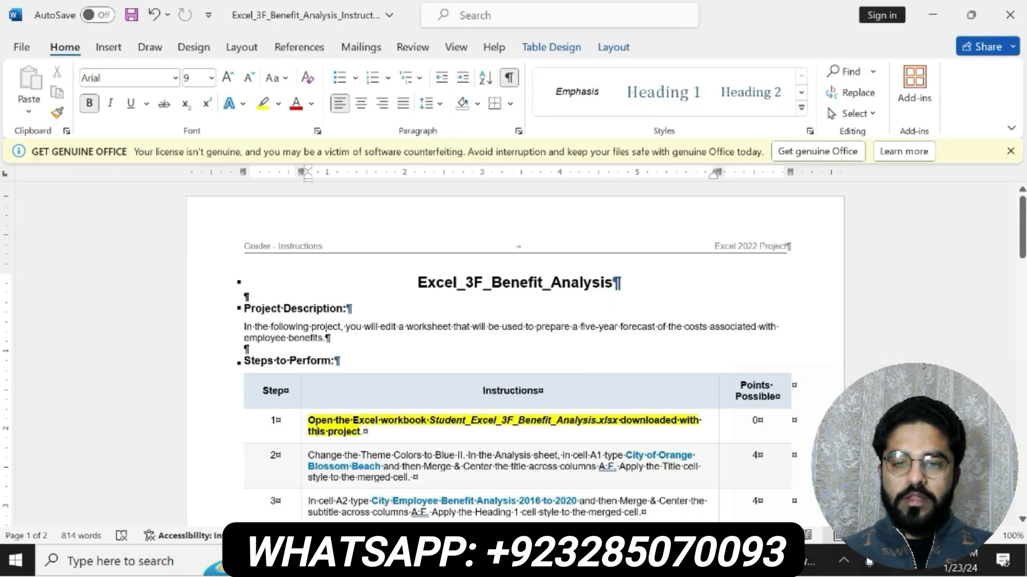
{"action": "key", "text": "ctrl+z"}
{"action": "key", "text": "ctrl+z"}
- Bold and highlight in yellow the step 2 text from "Change the Theme Colors" through "in cell A1"
{"action": "left_click_drag", "start_coordinate": [308, 456], "coordinate": [603, 456]}
{"action": "left_click", "coordinate": [584, 426]}
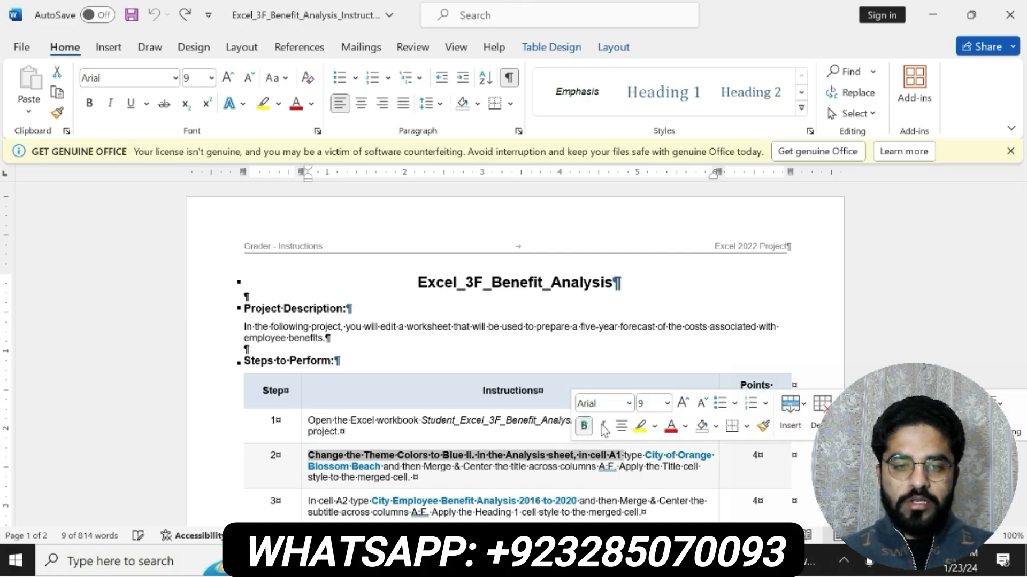
{"action": "left_click", "coordinate": [640, 427]}
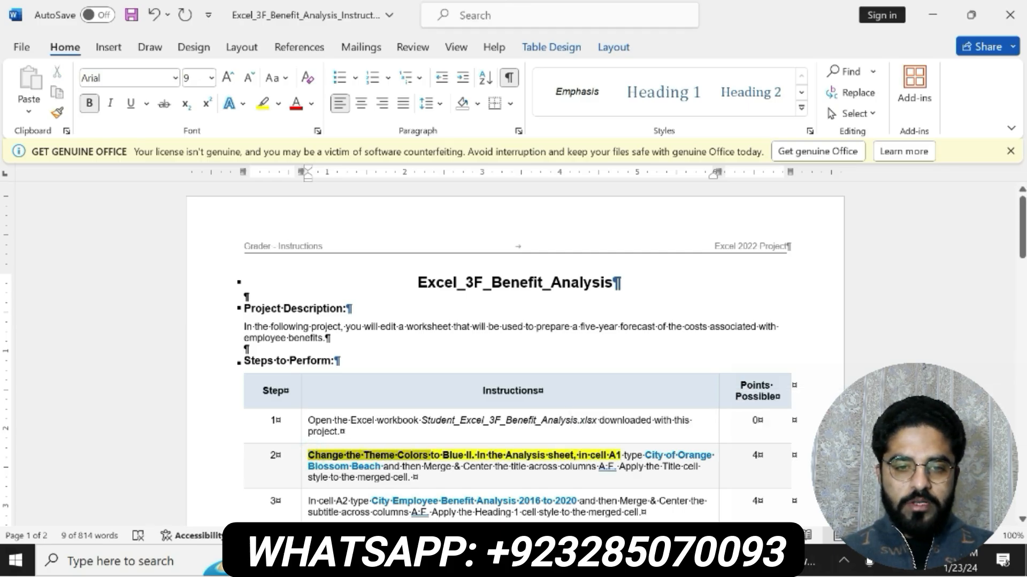
{"action": "left_click_drag", "start_coordinate": [466, 456], "coordinate": [622, 456]}
- Switch to the Benefit Analysis workbook in Excel and set its theme colors to Blue II
{"action": "key", "text": "alt+Tab"}
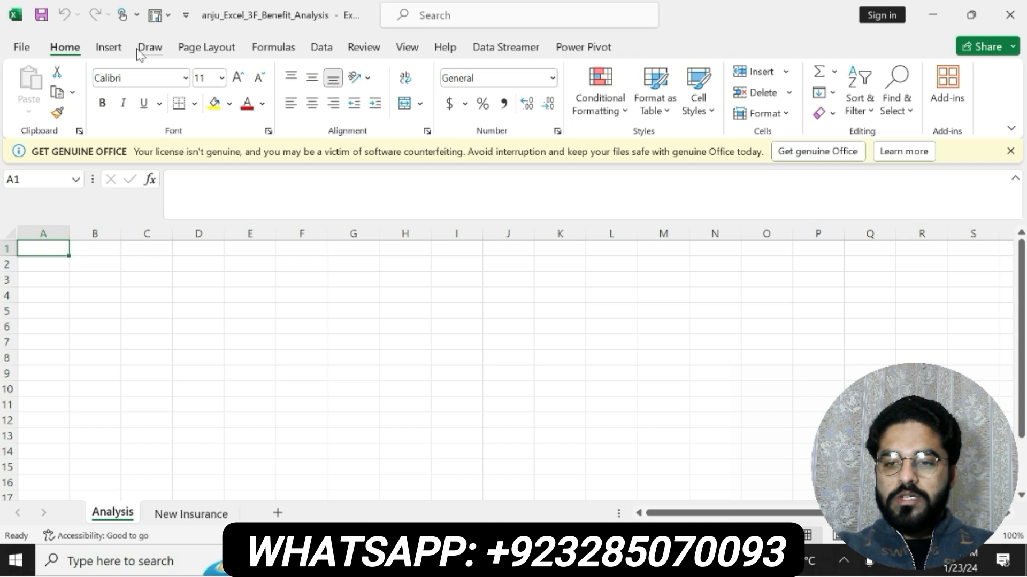
{"action": "left_click", "coordinate": [217, 48]}
{"action": "left_click", "coordinate": [106, 80]}
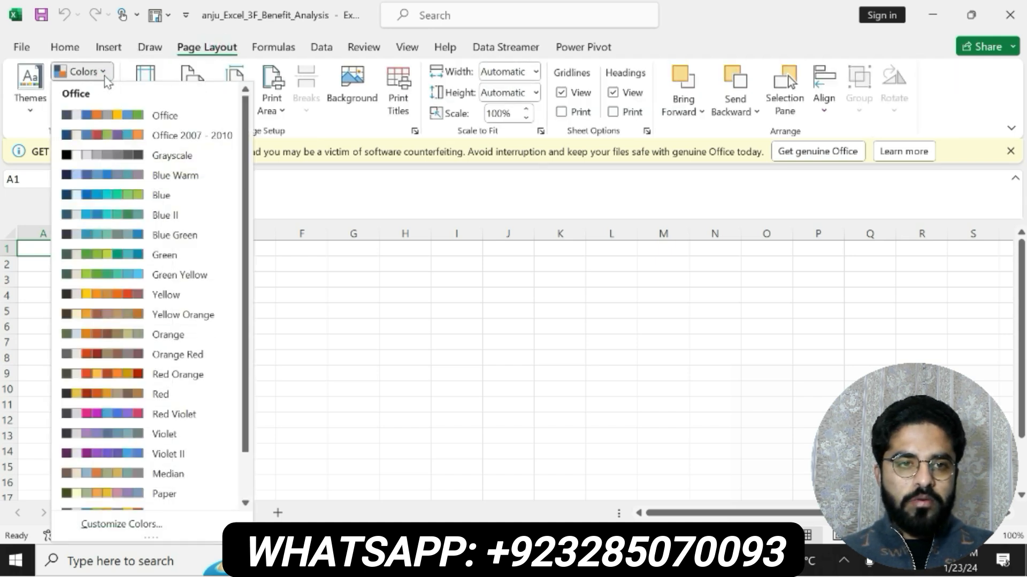
{"action": "left_click", "coordinate": [153, 216]}
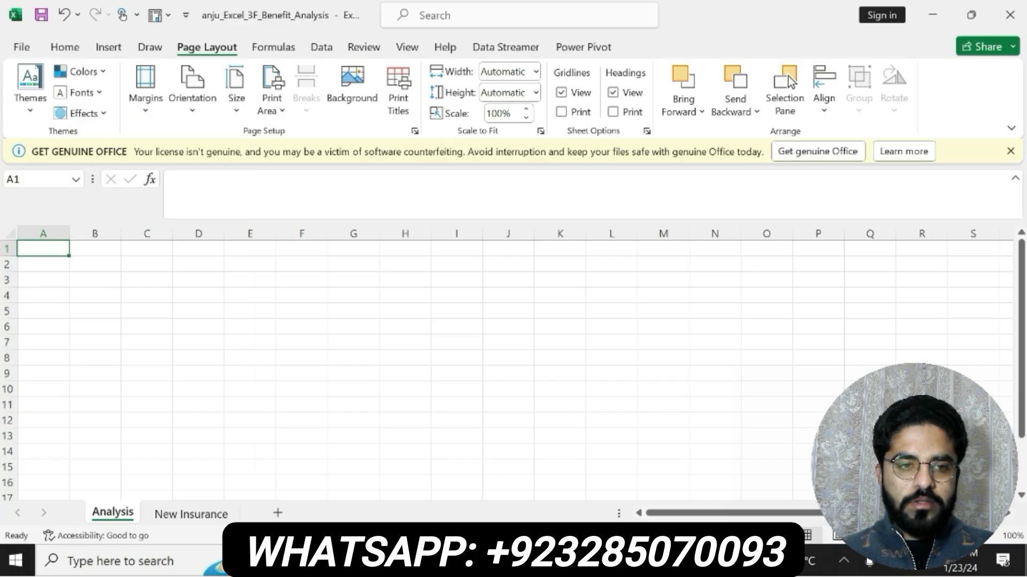
- Copy "City of Orange Blossom Beach" from step 2 of the Word instructions into cell A1 of the Analysis sheet in Excel
{"action": "key", "text": "alt+Tab"}
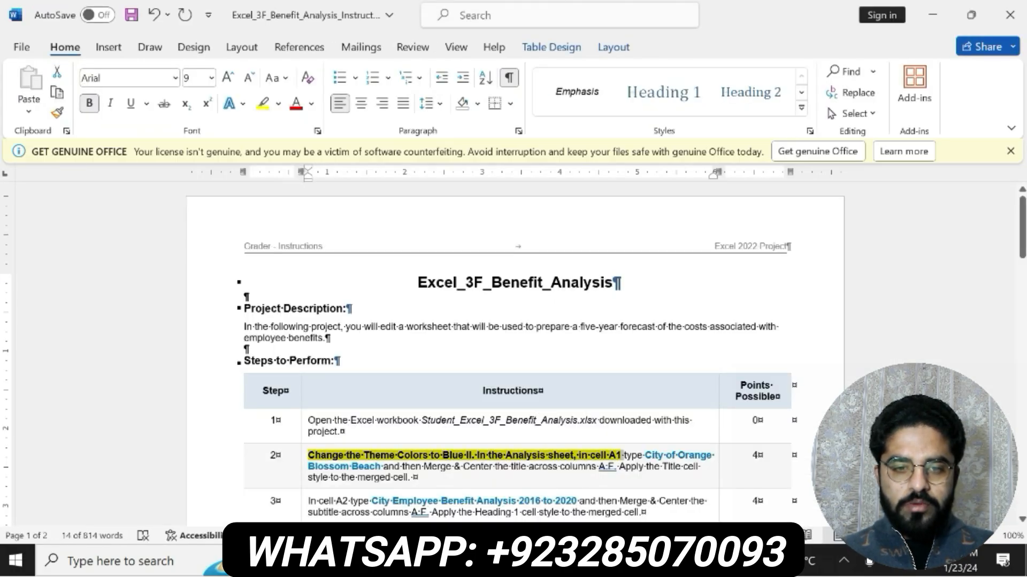
{"action": "left_click_drag", "start_coordinate": [644, 455], "coordinate": [382, 467]}
{"action": "key", "text": "ctrl+c"}
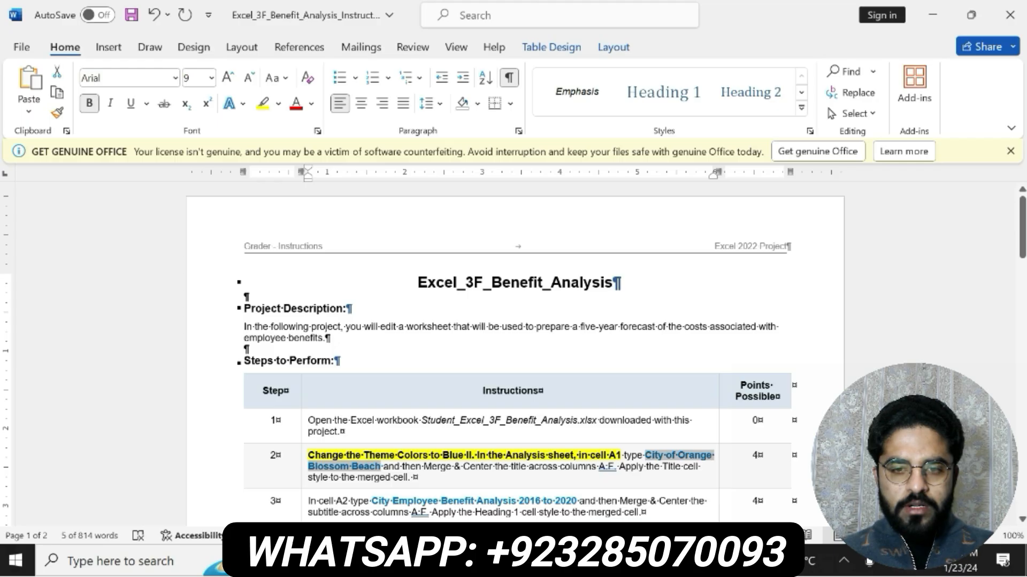
{"action": "key", "text": "alt+Tab"}
{"action": "left_click", "coordinate": [265, 196]}
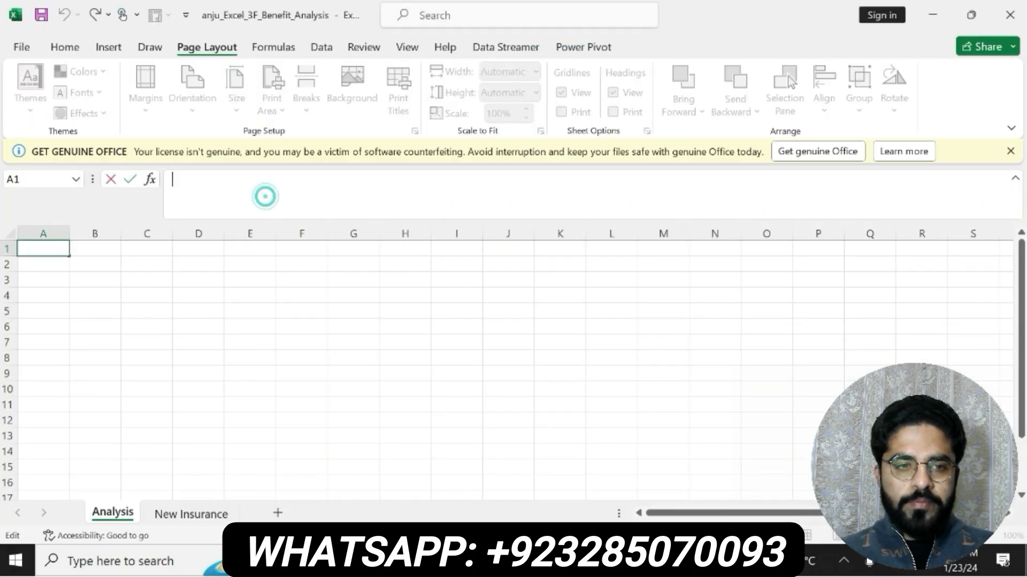
{"action": "key", "text": "ctrl+v"}
{"action": "key", "text": "Return"}
{"action": "left_click", "coordinate": [50, 249]}
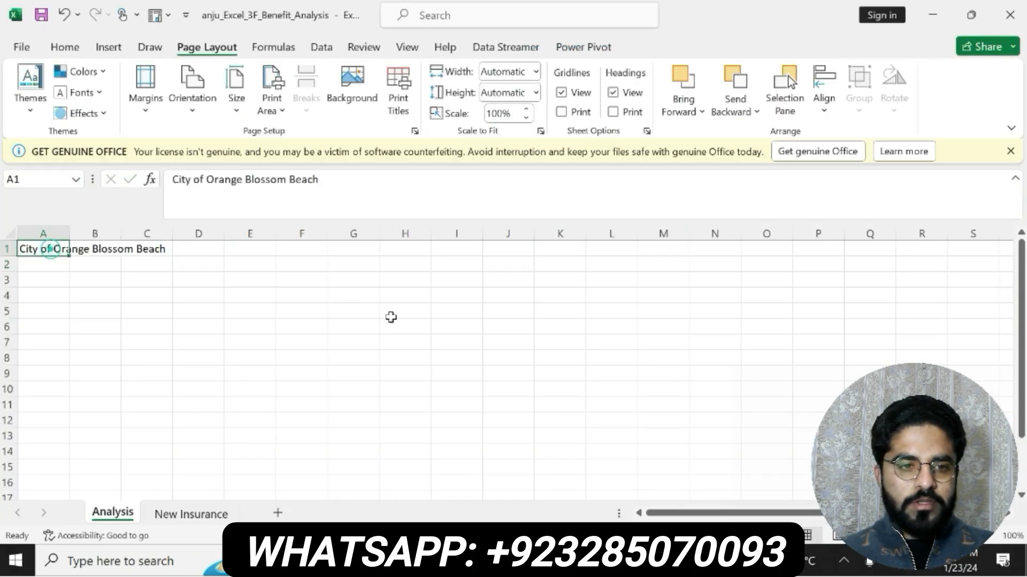
- Recheck the Word instructions, then merge and center the title across A1:F1 in the Excel Analysis sheet
{"action": "key", "text": "alt+Tab"}
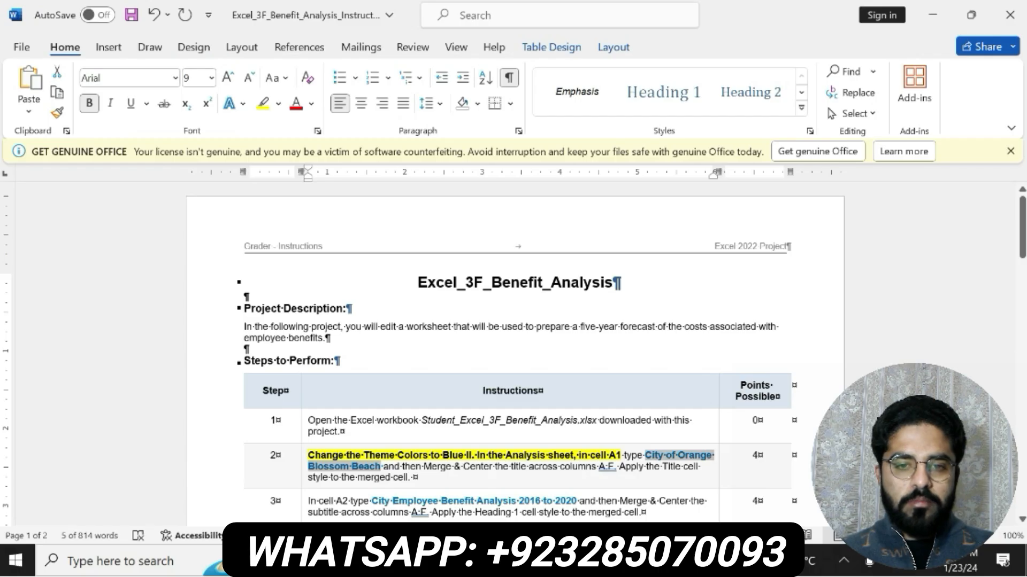
{"action": "key", "text": "alt+Tab"}
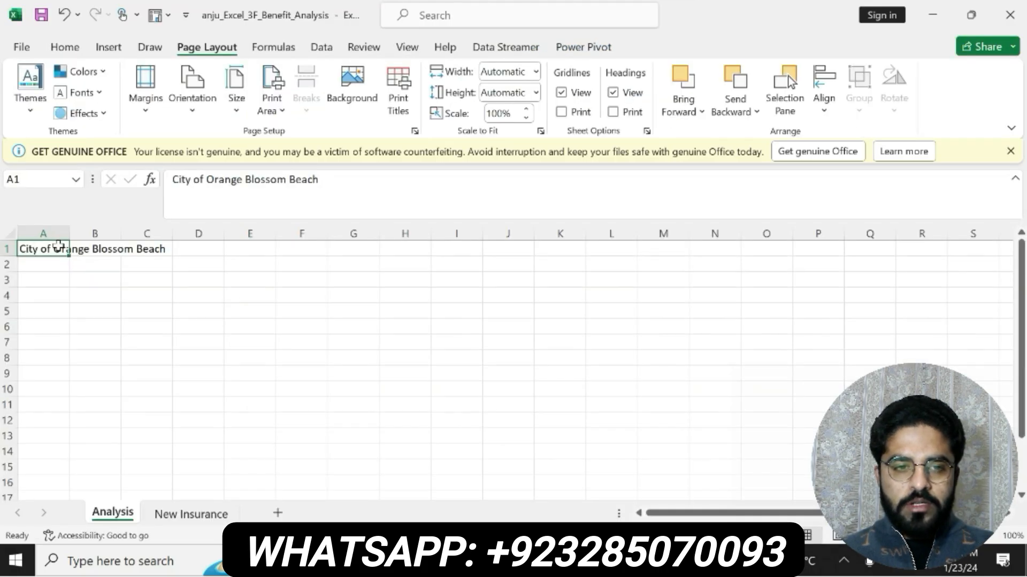
{"action": "left_click_drag", "start_coordinate": [57, 247], "coordinate": [300, 248]}
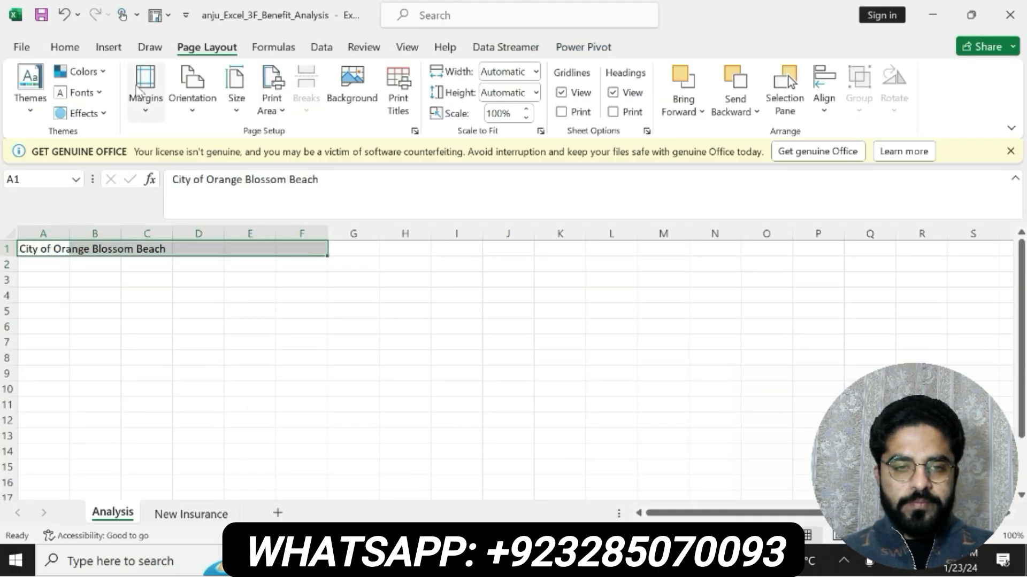
{"action": "left_click", "coordinate": [65, 46]}
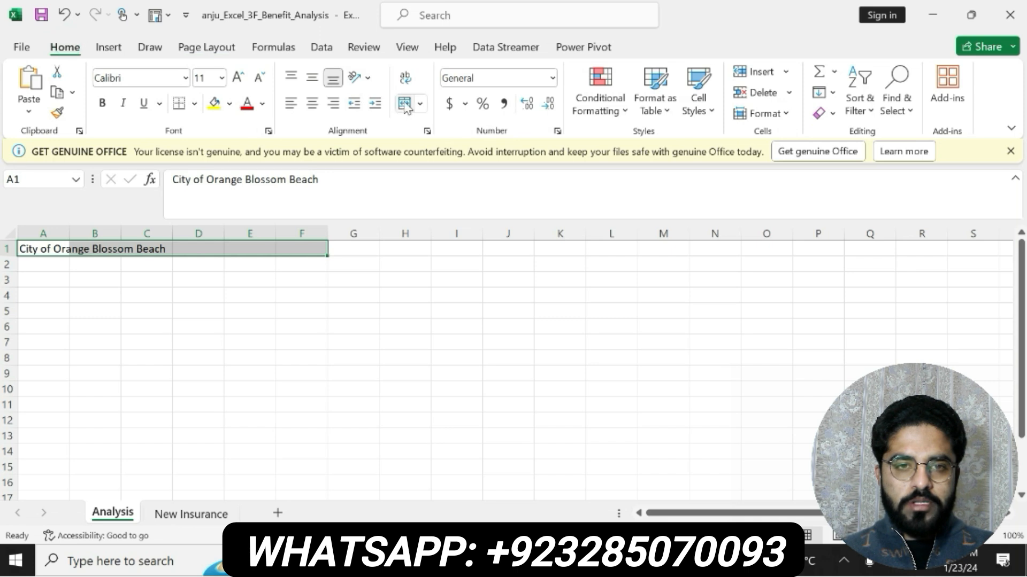
{"action": "left_click", "coordinate": [404, 102]}
- Check the end of step 2 in the Word instructions, then apply the Title cell style to the merged A1 title in Excel
{"action": "key", "text": "alt+Tab"}
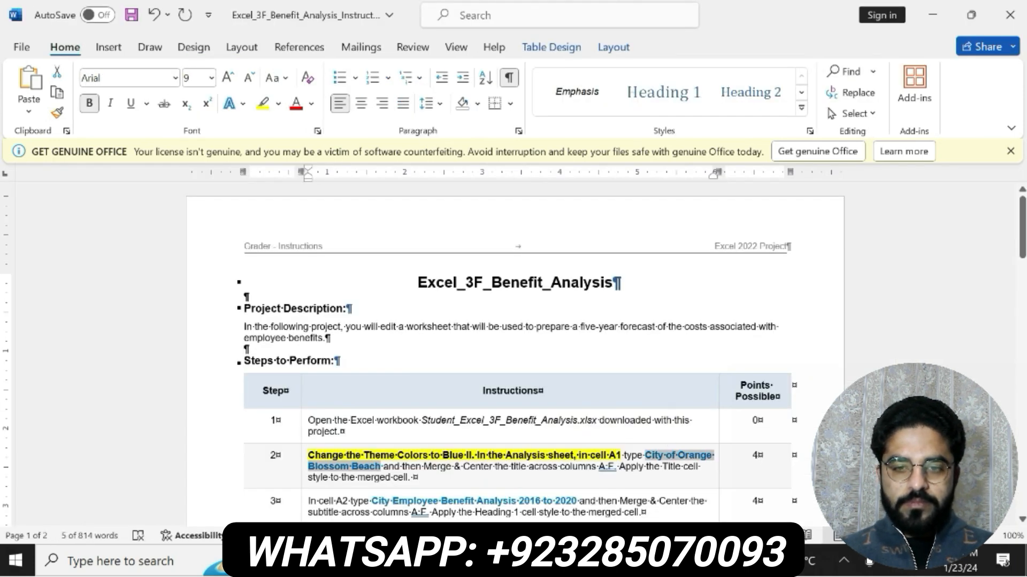
{"action": "left_click_drag", "start_coordinate": [414, 477], "coordinate": [629, 474]}
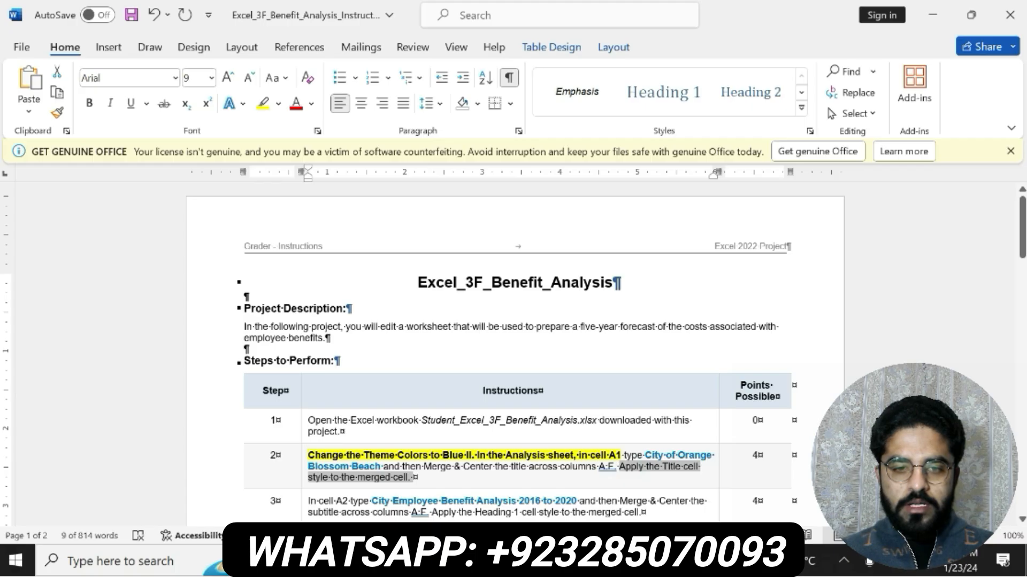
{"action": "key", "text": "alt+Tab"}
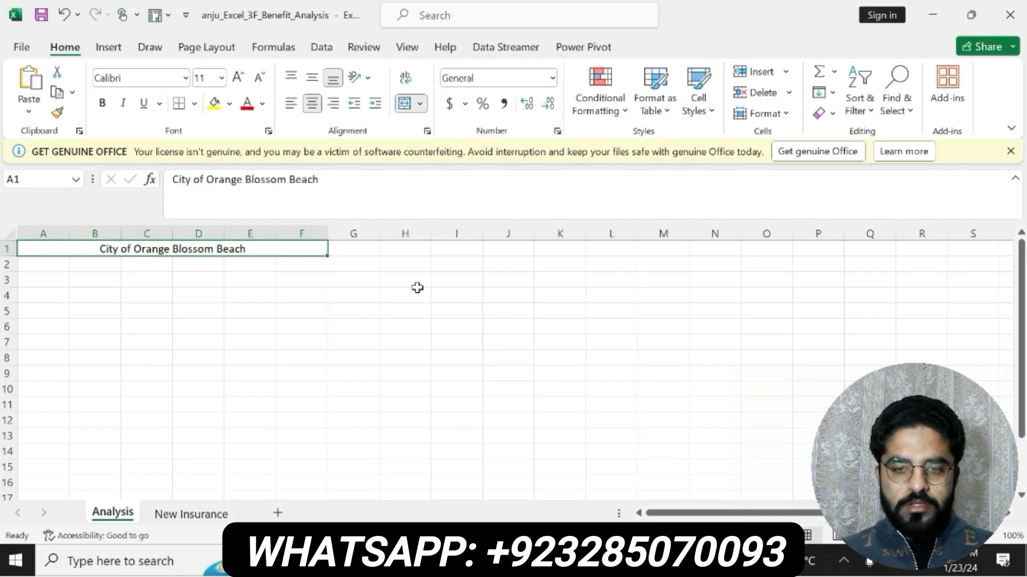
{"action": "left_click", "coordinate": [706, 109]}
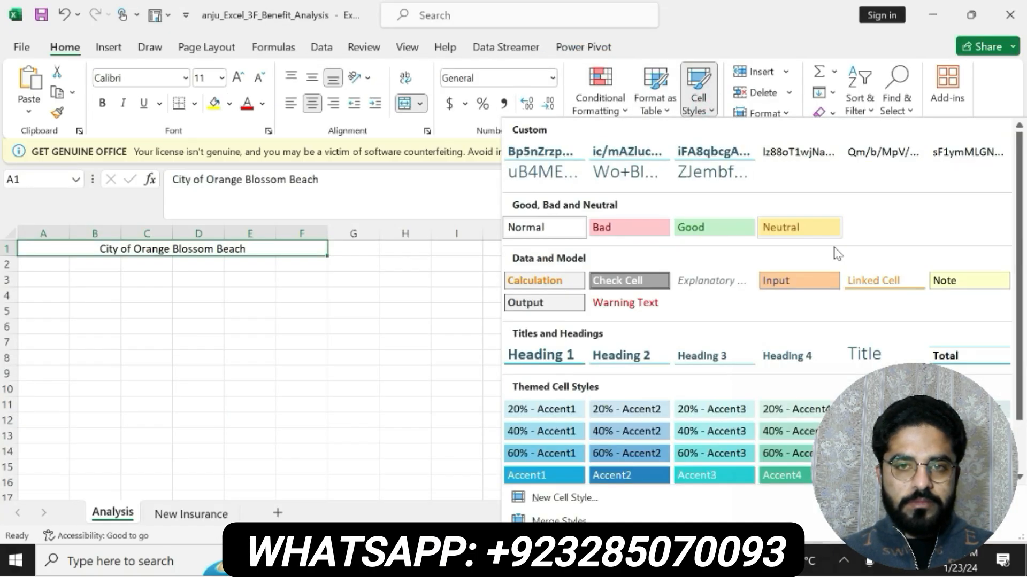
{"action": "mouse_move", "coordinate": [1018, 349]}
{"action": "left_mouse_down"}
{"action": "mouse_move", "coordinate": [1013, 362]}
{"action": "mouse_move", "coordinate": [1012, 347]}
{"action": "left_mouse_up"}
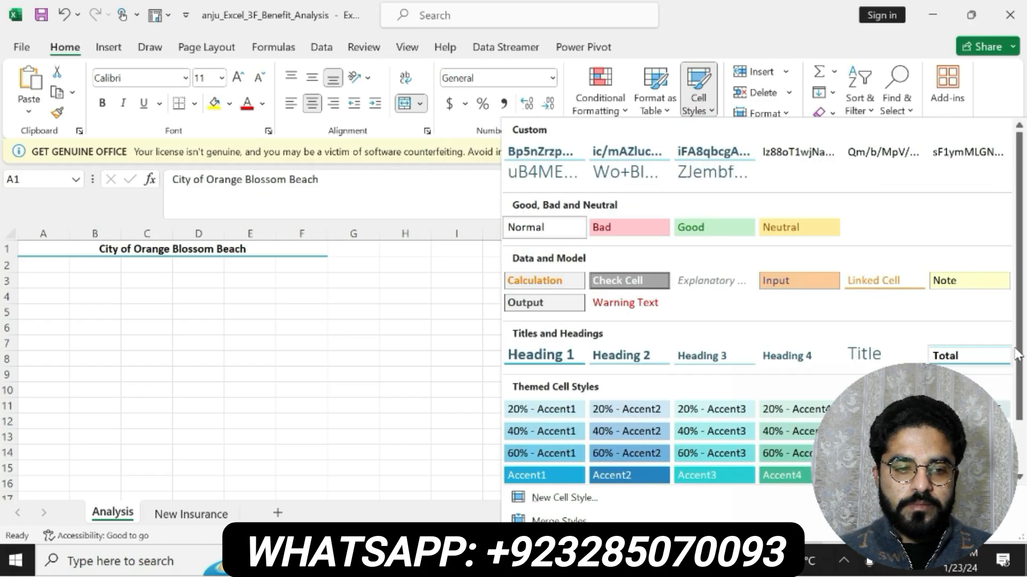
{"action": "mouse_move", "coordinate": [1015, 353]}
{"action": "left_mouse_down"}
{"action": "mouse_move", "coordinate": [1015, 366]}
{"action": "mouse_move", "coordinate": [1014, 353]}
{"action": "left_mouse_up"}
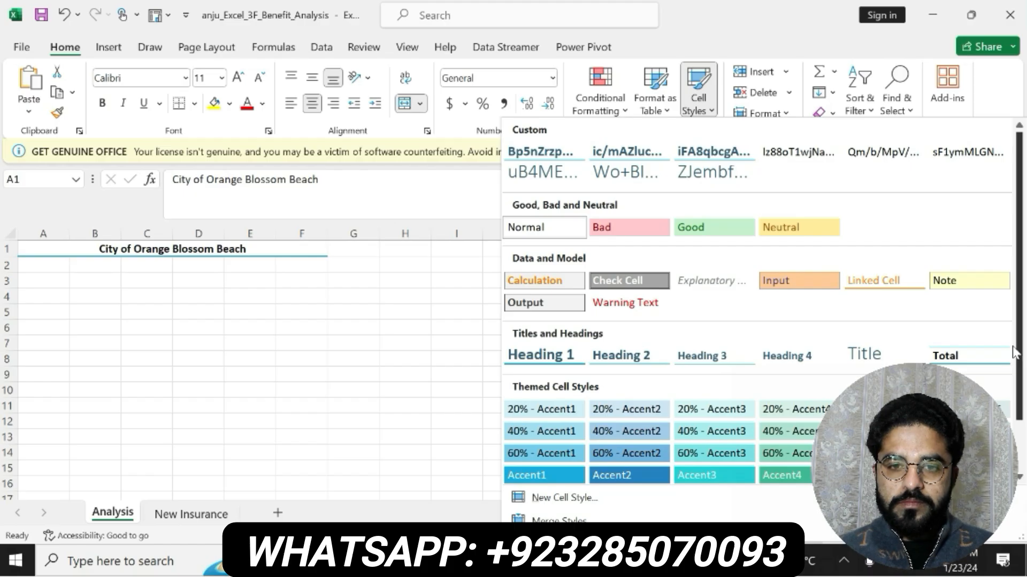
{"action": "left_click", "coordinate": [872, 353]}
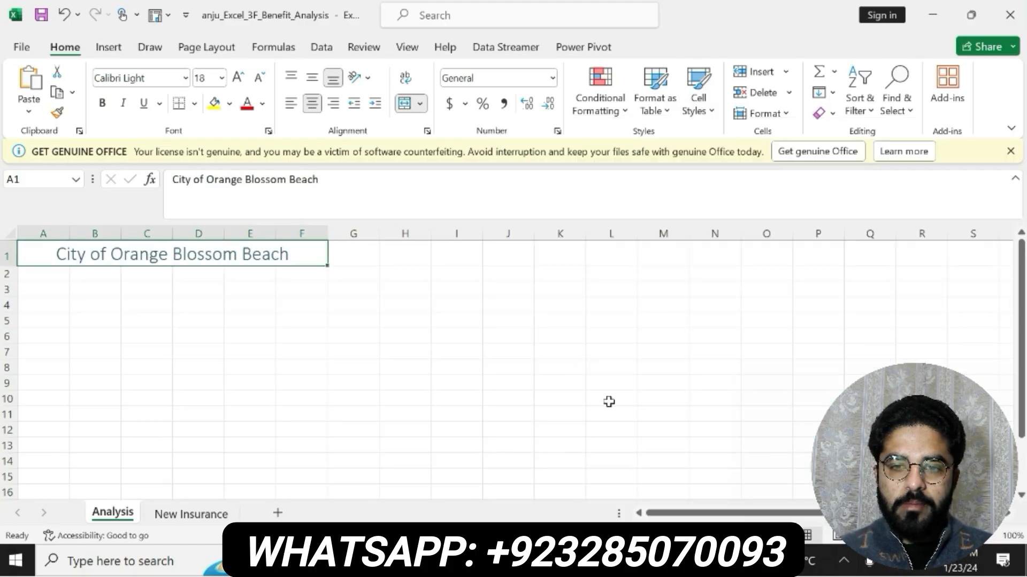
- Switch to the Word instructions and undo the bold and yellow highlighting on the step 2 text
{"action": "left_click", "coordinate": [577, 560]}
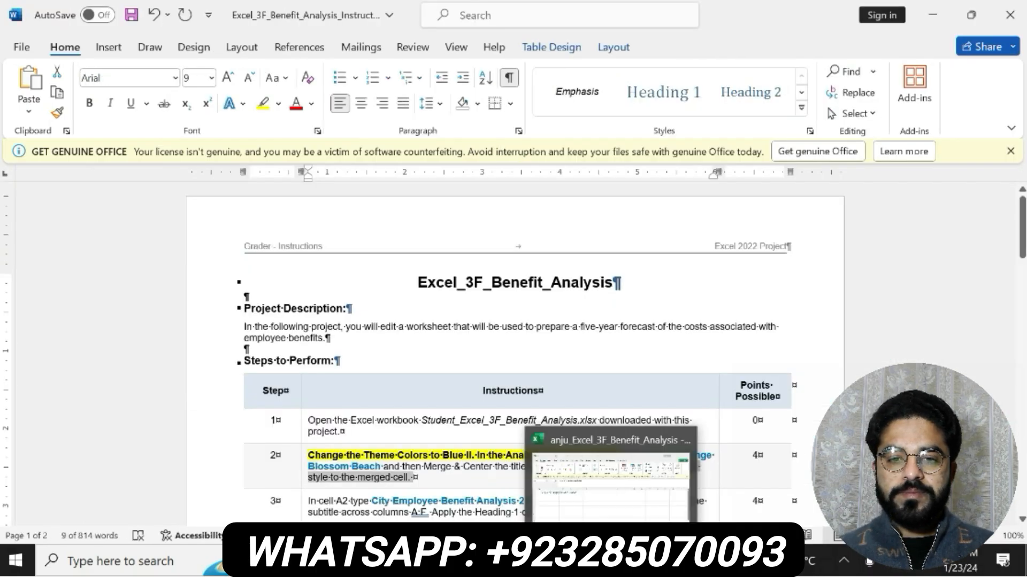
{"action": "key", "text": "ctrl+z"}
{"action": "key", "text": "ctrl+z"}
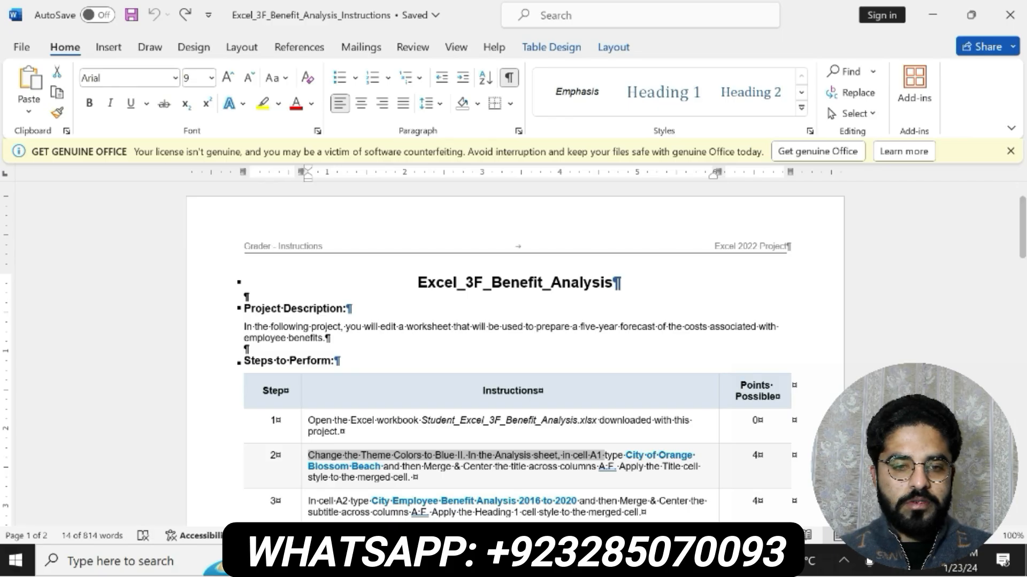
- Bold the whole step 3 instruction and highlight it in yellow, then read it through
{"action": "scroll", "coordinate": [515, 347], "scroll_direction": "down", "scroll_amount": 3}
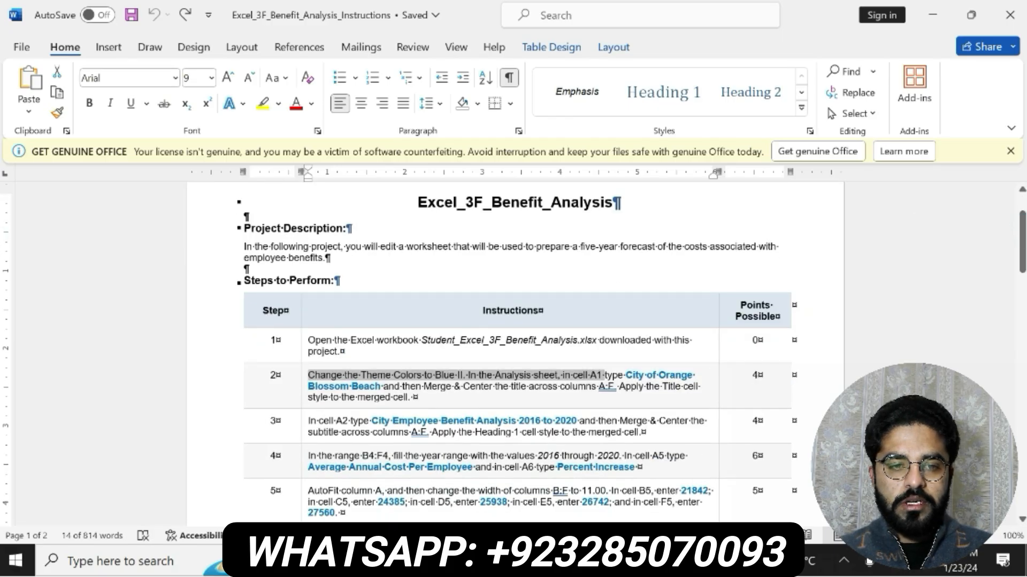
{"action": "left_click_drag", "start_coordinate": [309, 421], "coordinate": [646, 433]}
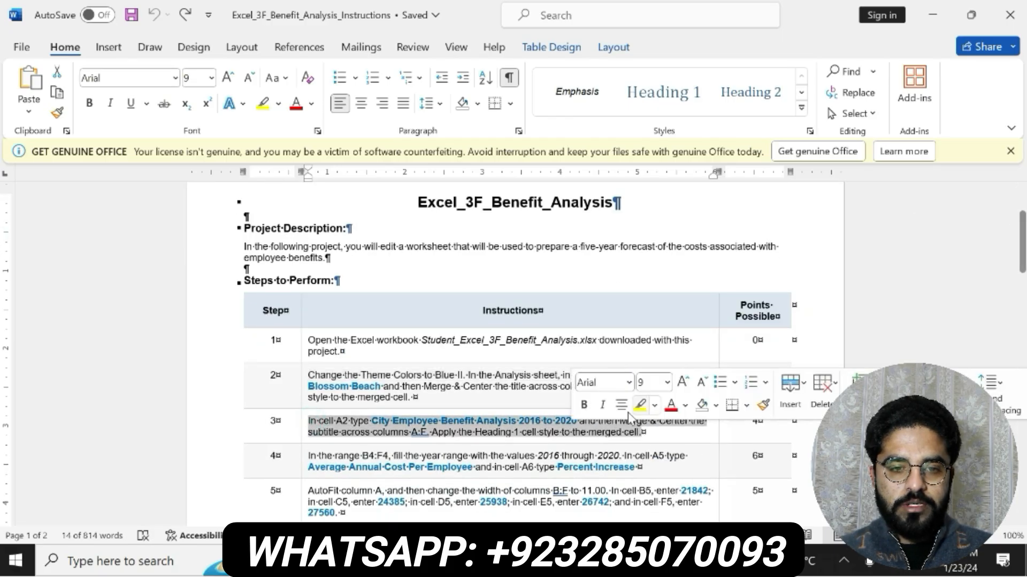
{"action": "left_click", "coordinate": [640, 405]}
{"action": "key", "text": "ctrl+b"}
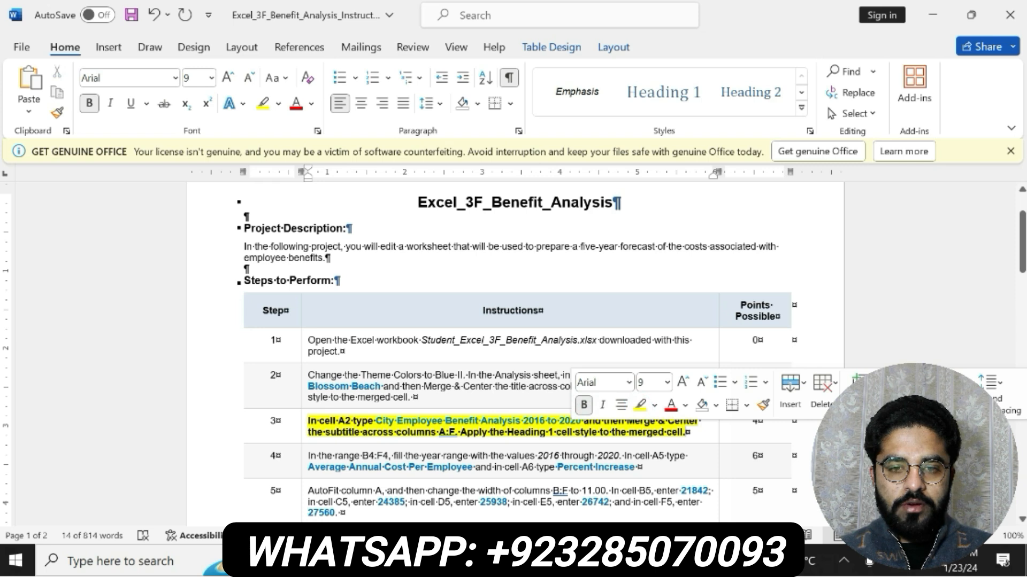
{"action": "left_click_drag", "start_coordinate": [308, 421], "coordinate": [482, 421]}
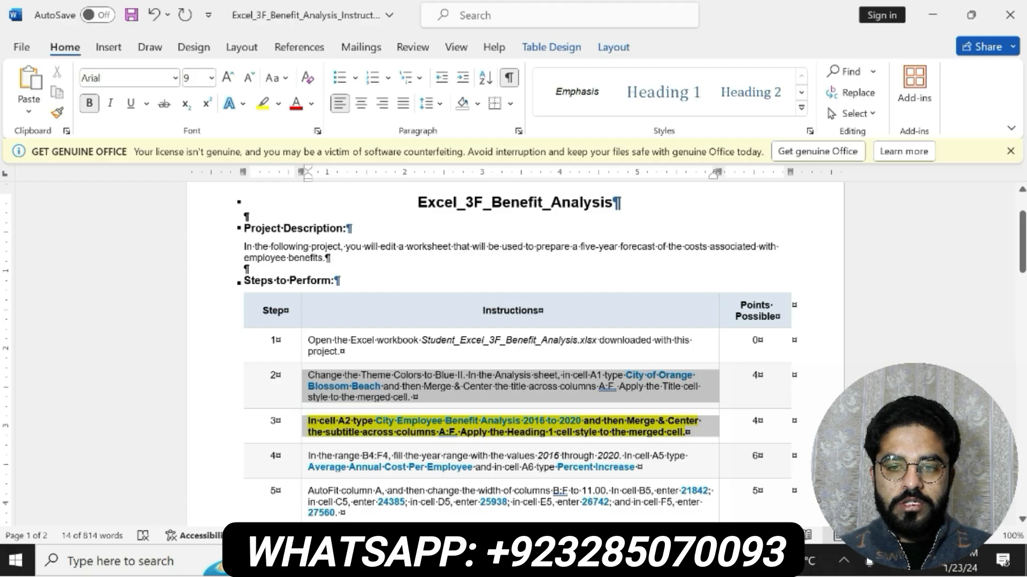
{"action": "left_click", "coordinate": [402, 432]}
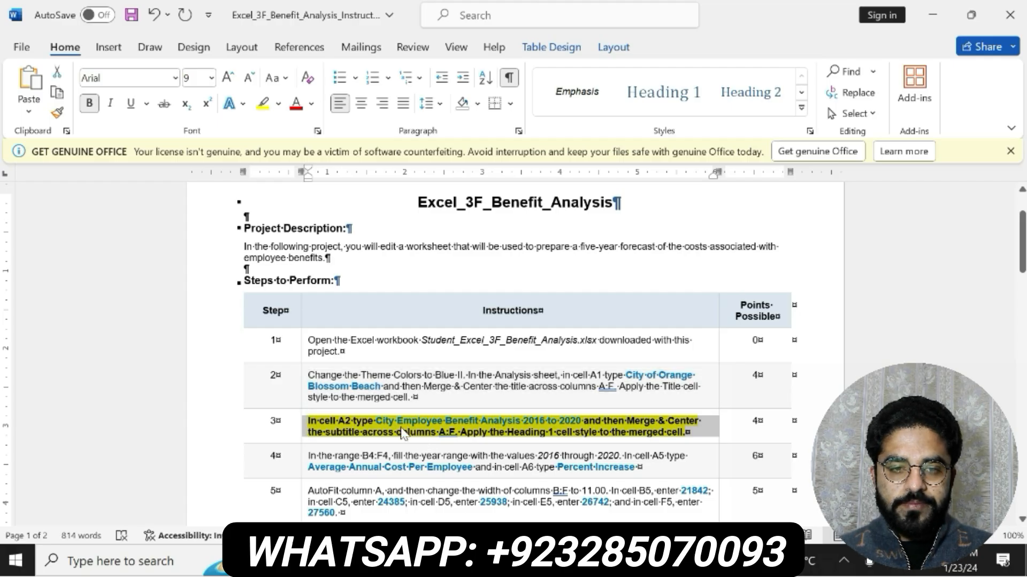
- Copy "City Employee Benefit Analysis 2016 to 2020" from step 3 of the Word instructions into cell A2 of the Analysis sheet in Excel
{"action": "left_click_drag", "start_coordinate": [376, 422], "coordinate": [583, 424]}
{"action": "key", "text": "ctrl+c"}
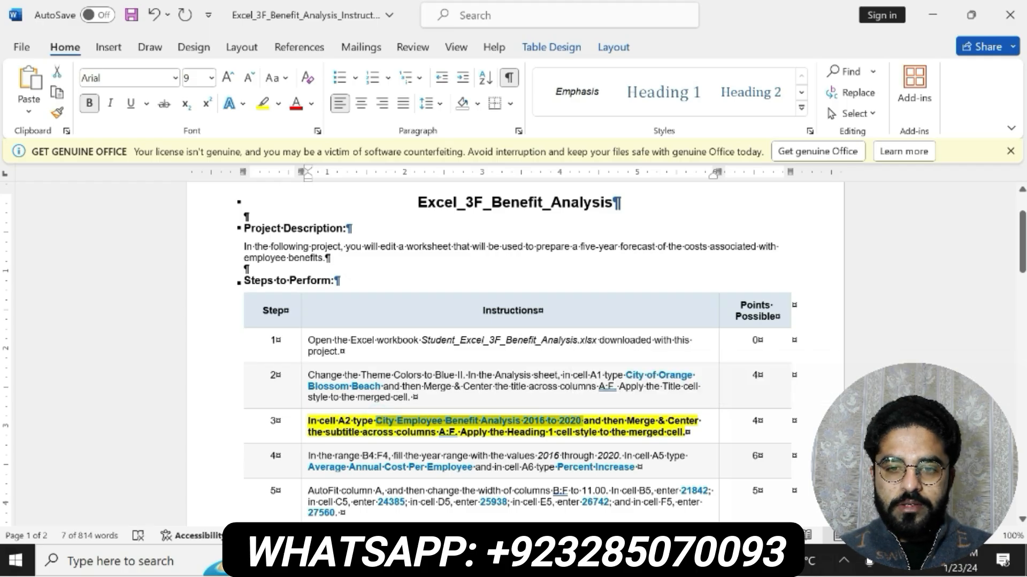
{"action": "key", "text": "alt+Tab"}
{"action": "left_click", "coordinate": [48, 276]}
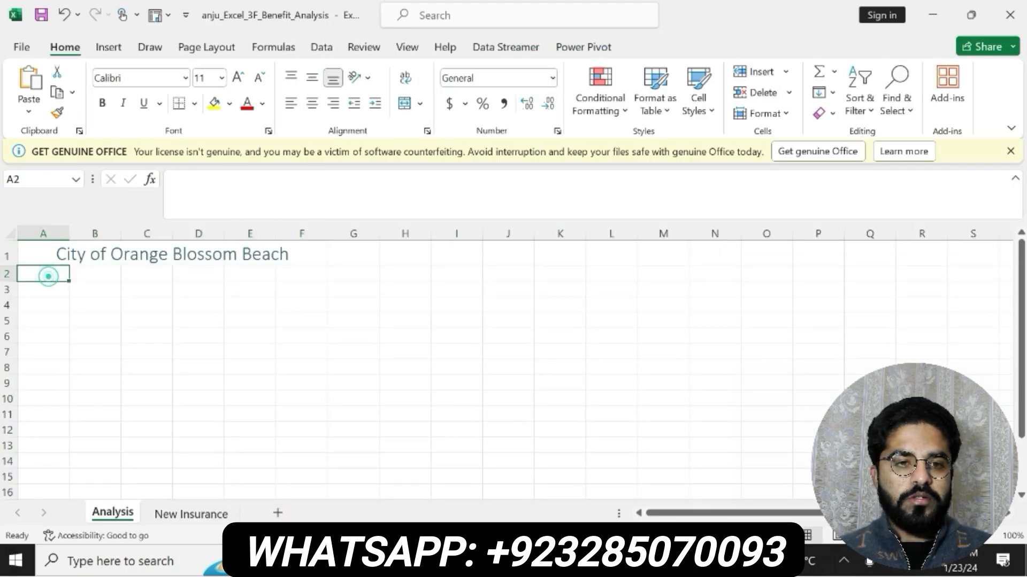
{"action": "left_click", "coordinate": [202, 185]}
{"action": "key", "text": "ctrl+v"}
{"action": "key", "text": "Return"}
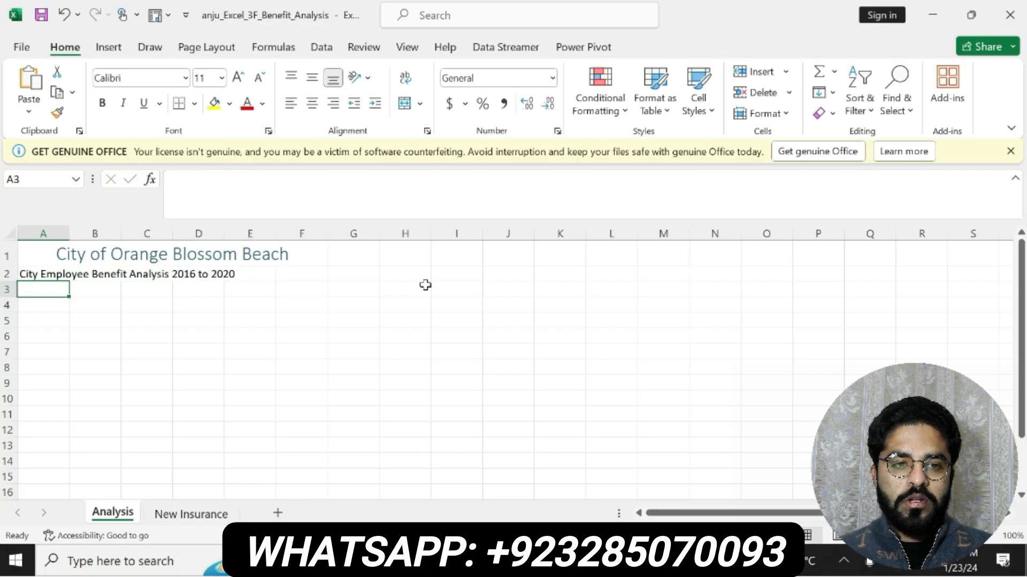
- Recheck step 3 in the Word instructions, then merge and center the subtitle across A2:F2 in the Excel Analysis sheet
{"action": "key", "text": "alt+Tab"}
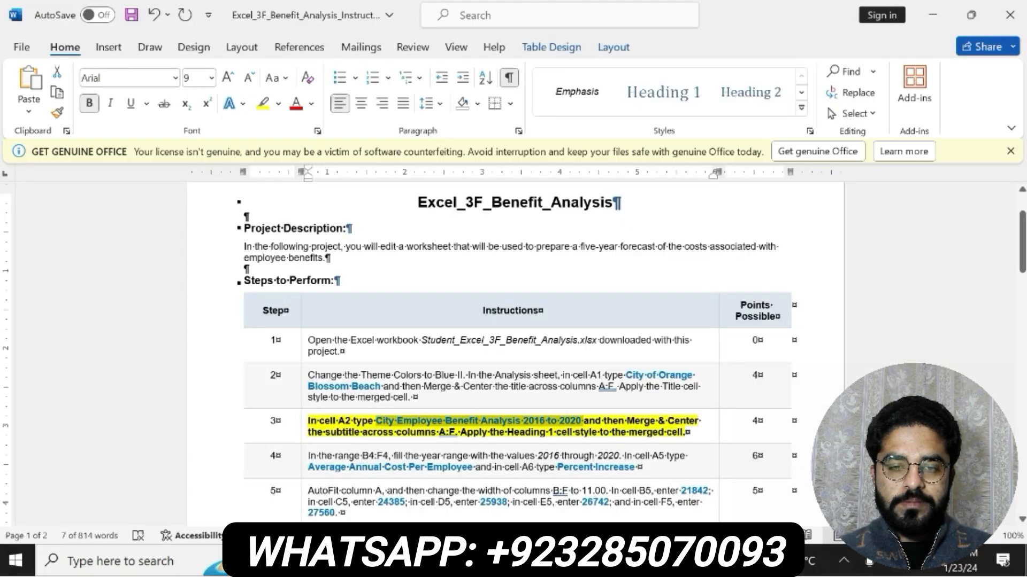
{"action": "left_click_drag", "start_coordinate": [583, 422], "coordinate": [455, 433]}
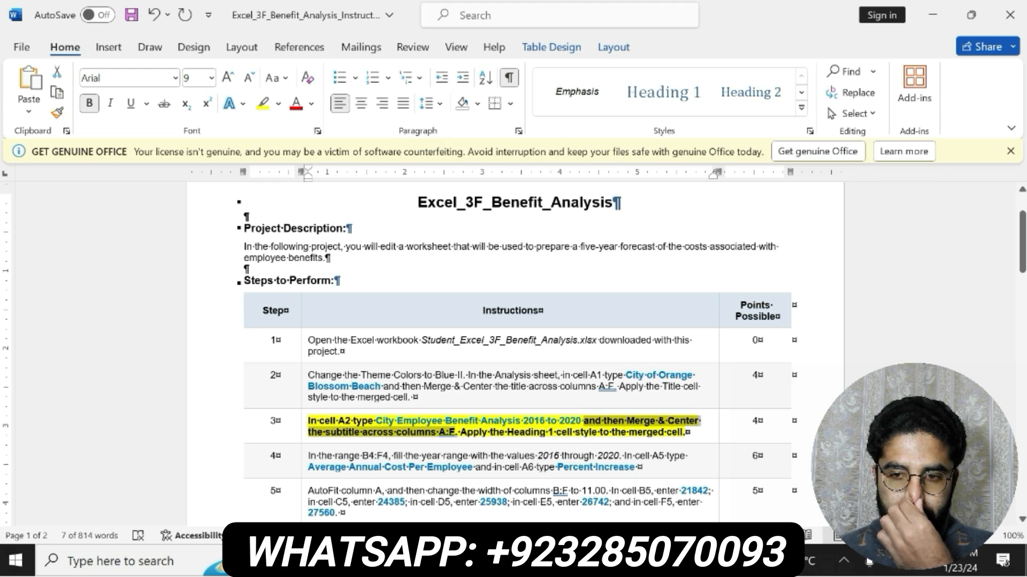
{"action": "key", "text": "alt+Tab"}
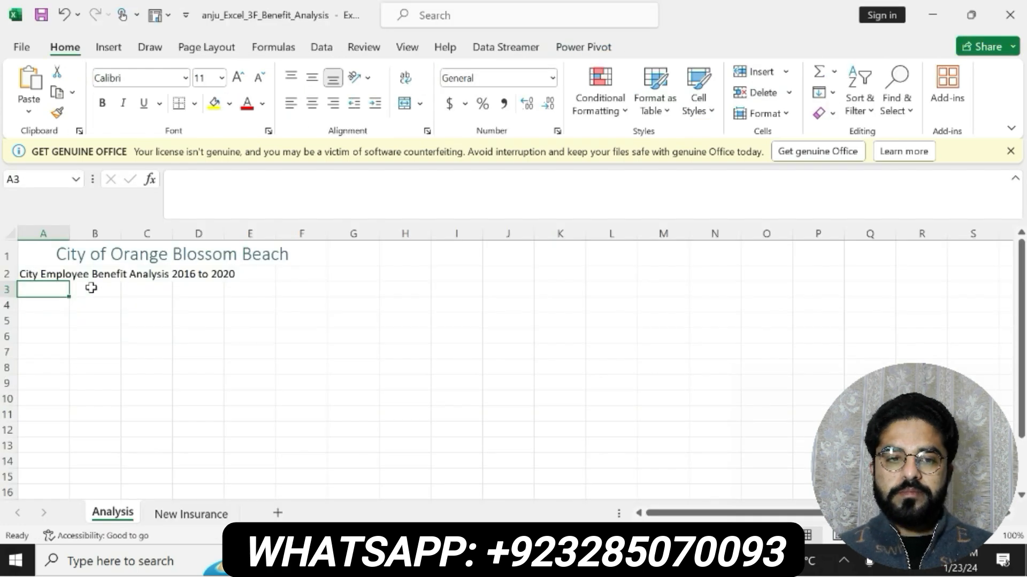
{"action": "left_click_drag", "start_coordinate": [62, 274], "coordinate": [298, 272]}
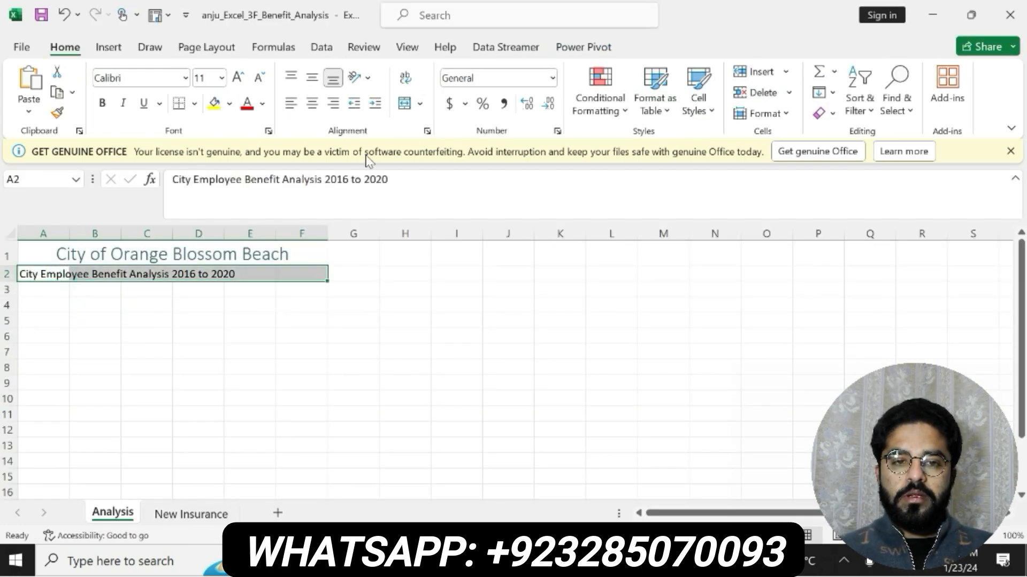
{"action": "left_click", "coordinate": [405, 104]}
- Check the cell style required by step 3 in Word, then apply Heading 1 to the merged A2 subtitle in Excel
{"action": "key", "text": "alt+Tab"}
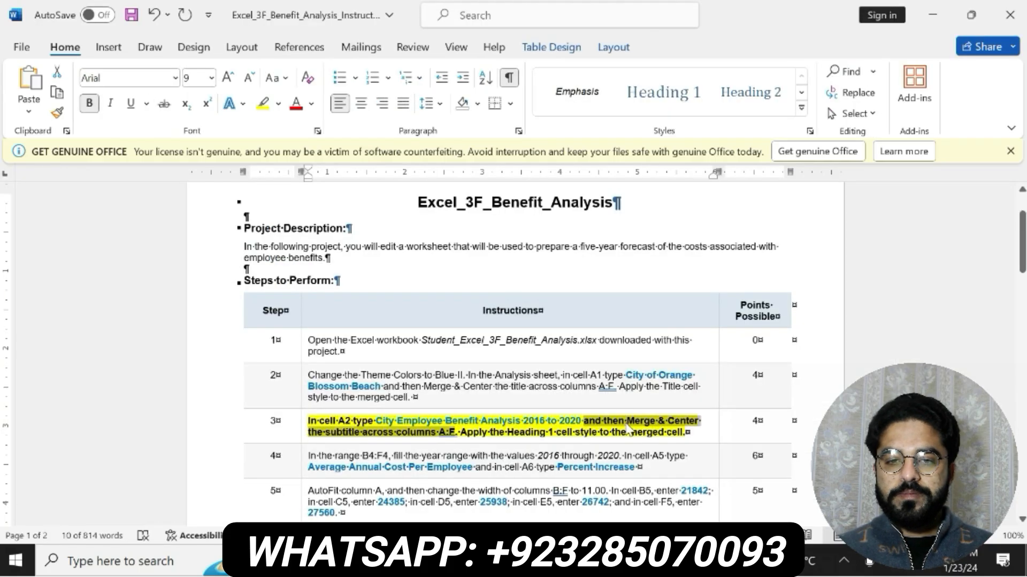
{"action": "left_click_drag", "start_coordinate": [461, 434], "coordinate": [685, 433]}
{"action": "key", "text": "alt+Tab"}
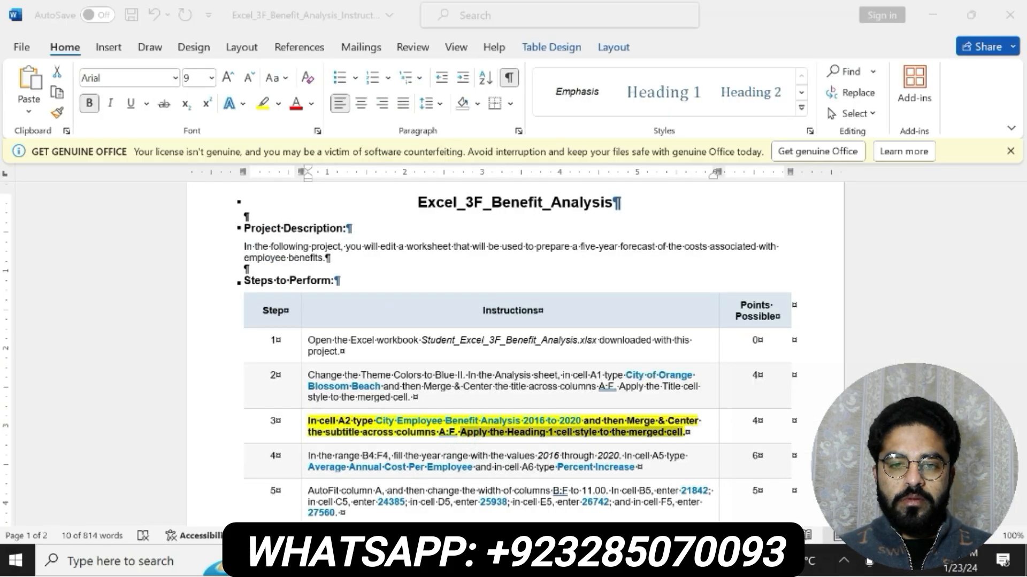
{"action": "left_click", "coordinate": [698, 99]}
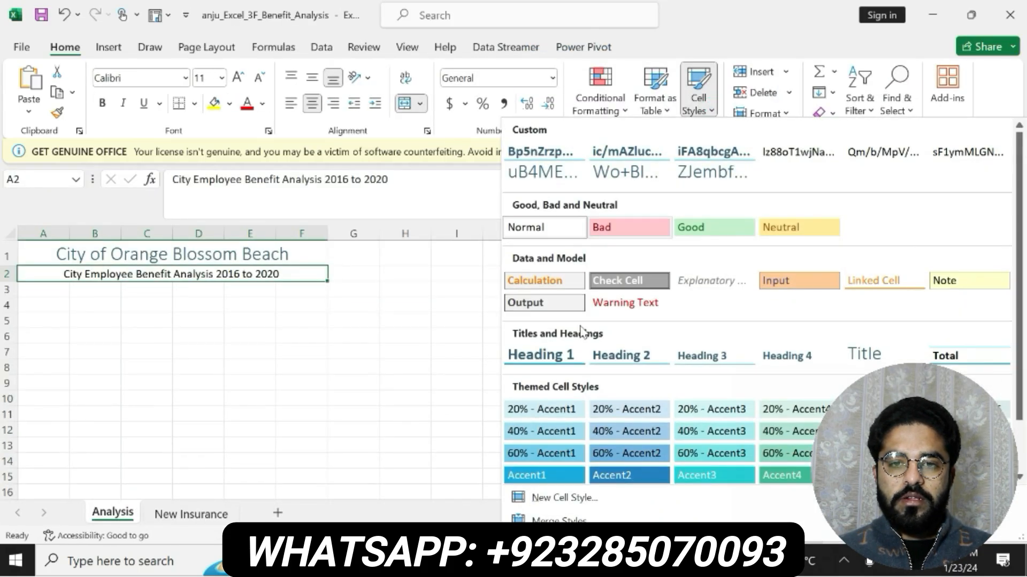
{"action": "left_click", "coordinate": [548, 355]}
- Switch to the Word instructions and undo the bold and yellow highlighting on the step 3 text
{"action": "key", "text": "alt+Tab"}
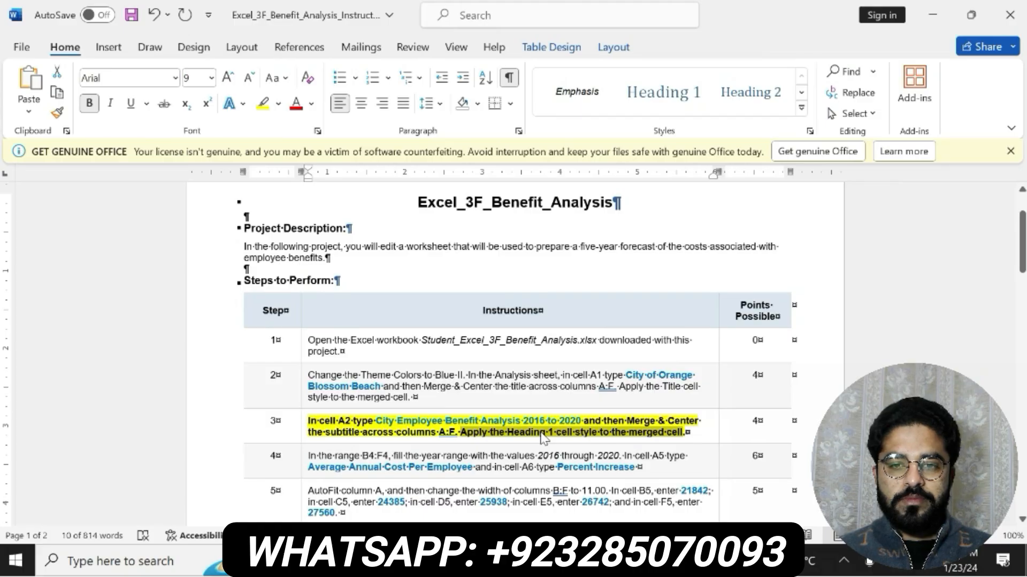
{"action": "key", "text": "ctrl+z"}
{"action": "key", "text": "ctrl+z"}
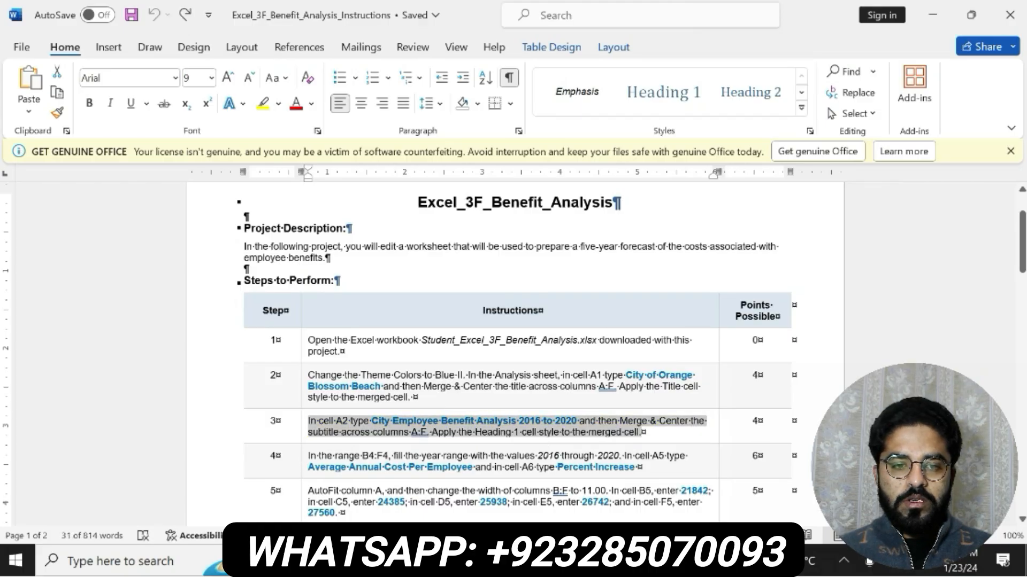
- Bold the whole step 4 instruction and highlight it in yellow, then read through its year range and cell labels
{"action": "left_click_drag", "start_coordinate": [308, 455], "coordinate": [639, 467]}
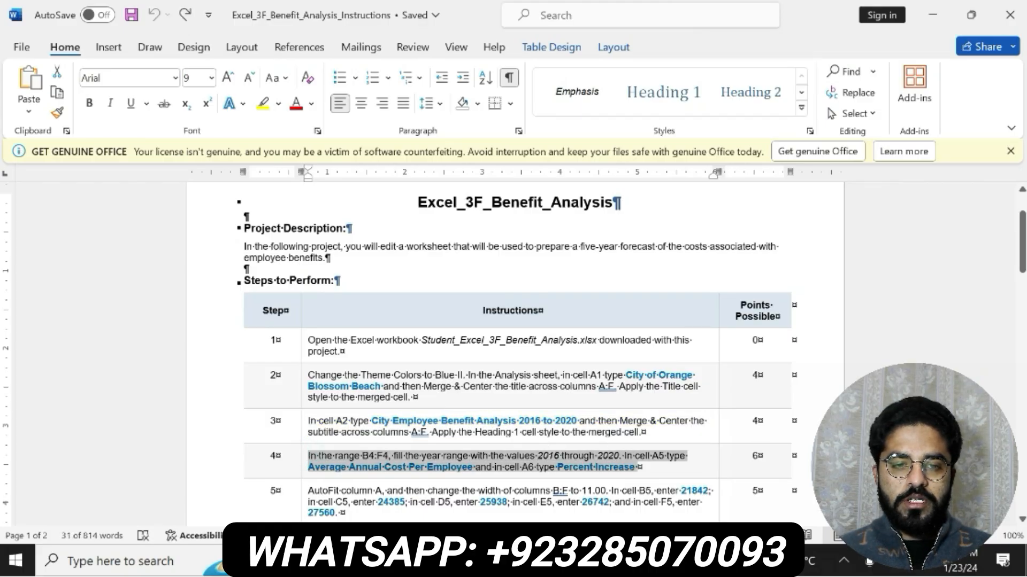
{"action": "left_click", "coordinate": [584, 443]}
{"action": "left_click", "coordinate": [640, 444]}
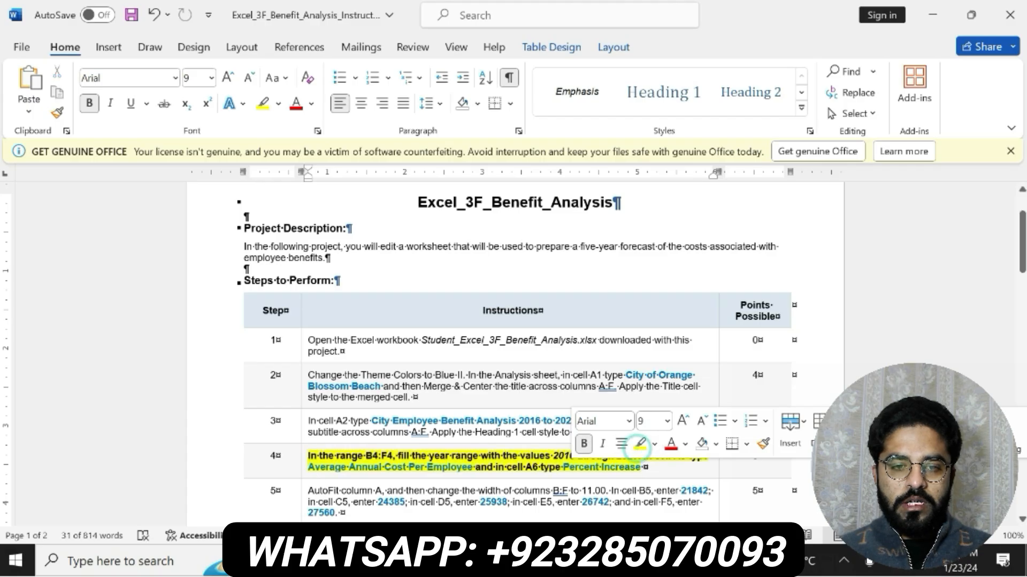
{"action": "left_click_drag", "start_coordinate": [308, 455], "coordinate": [711, 455]}
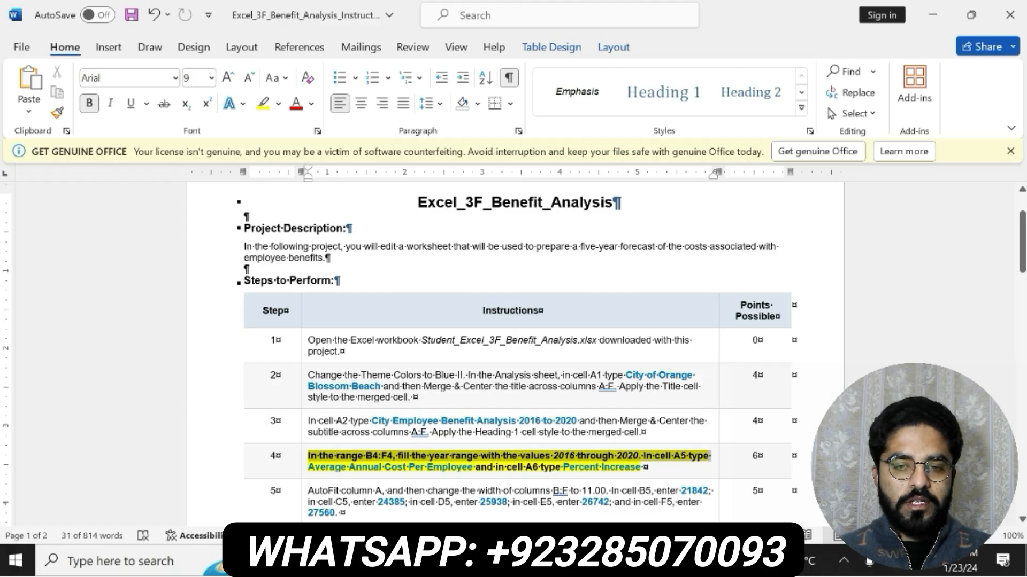
{"action": "left_click_drag", "start_coordinate": [709, 458], "coordinate": [643, 467]}
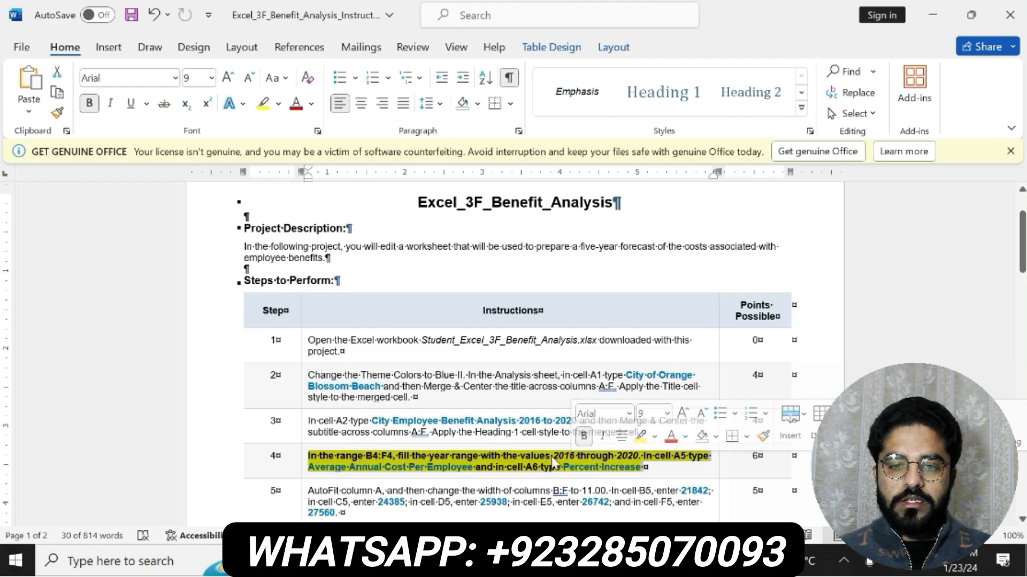
- Switch to the Excel Analysis sheet, recheck step 4 in Word, and enter 2016 in cell B4
{"action": "left_click", "coordinate": [497, 561]}
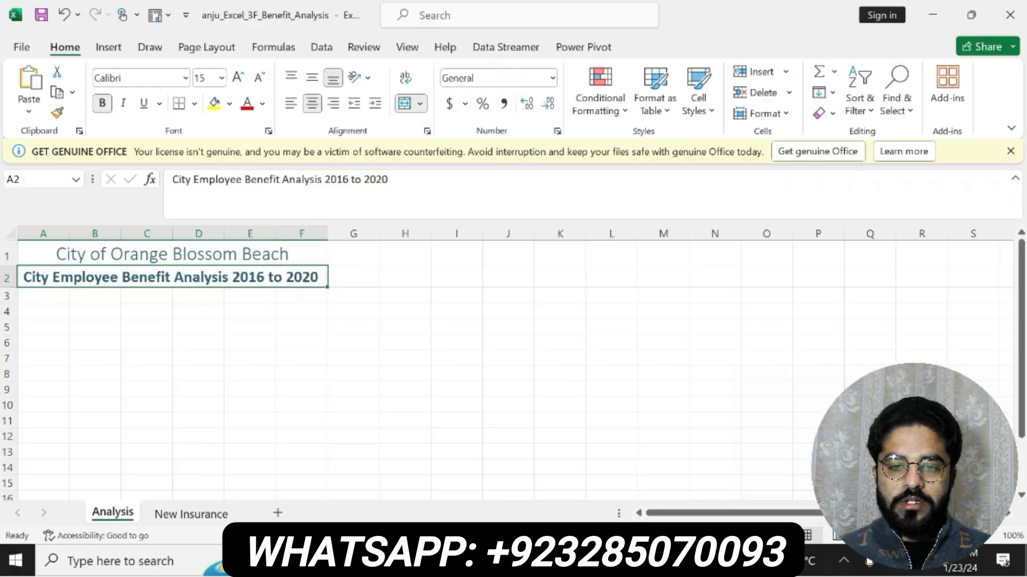
{"action": "left_click", "coordinate": [87, 324]}
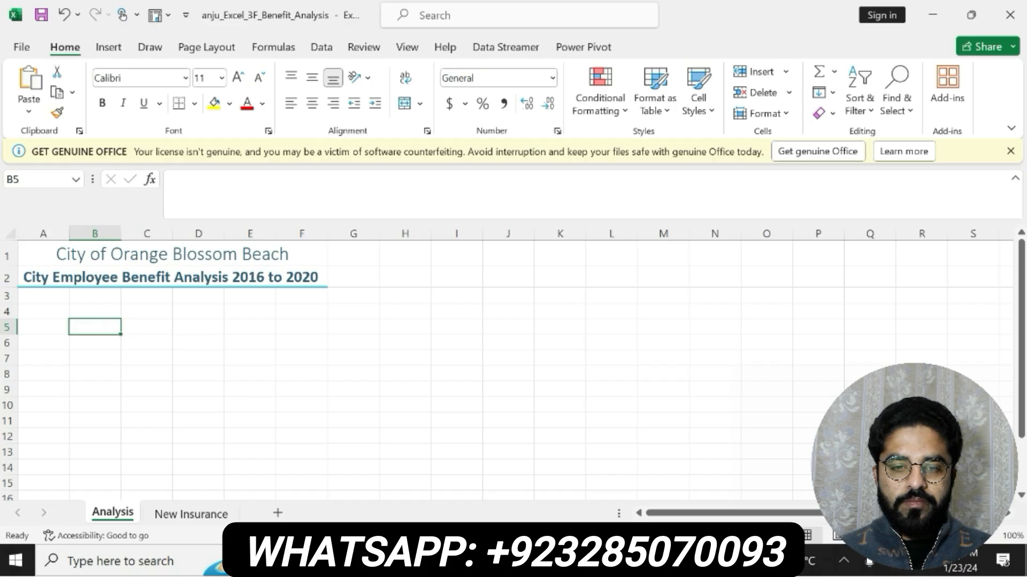
{"action": "key", "text": "alt+Tab"}
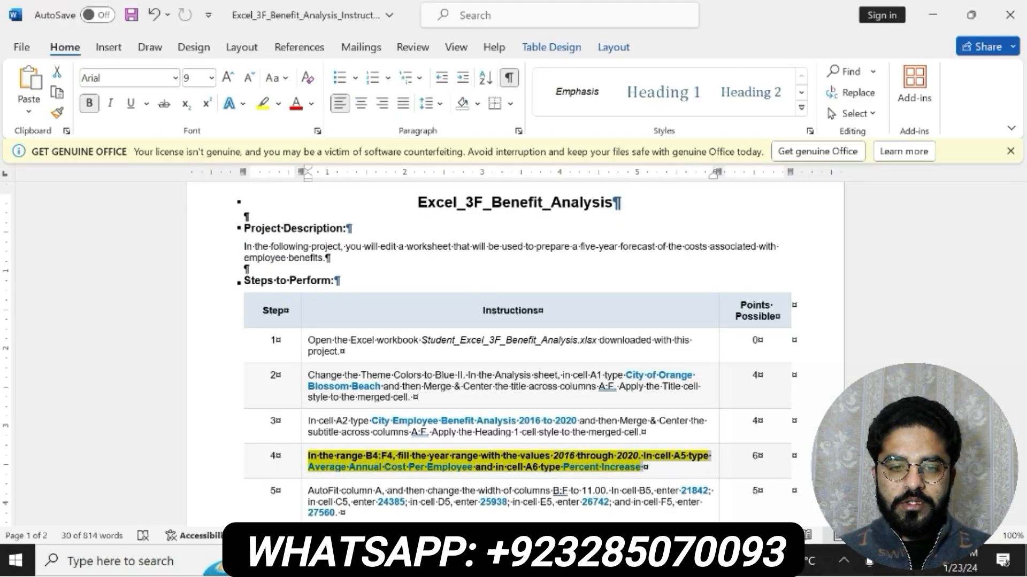
{"action": "key", "text": "alt+Tab"}
{"action": "left_click", "coordinate": [84, 309]}
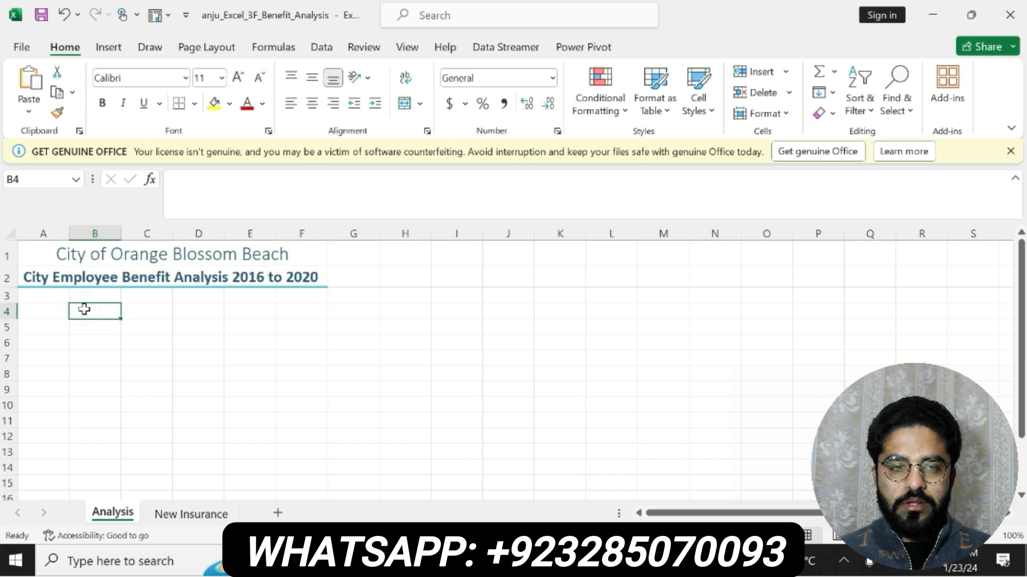
{"action": "type", "text": "20"}
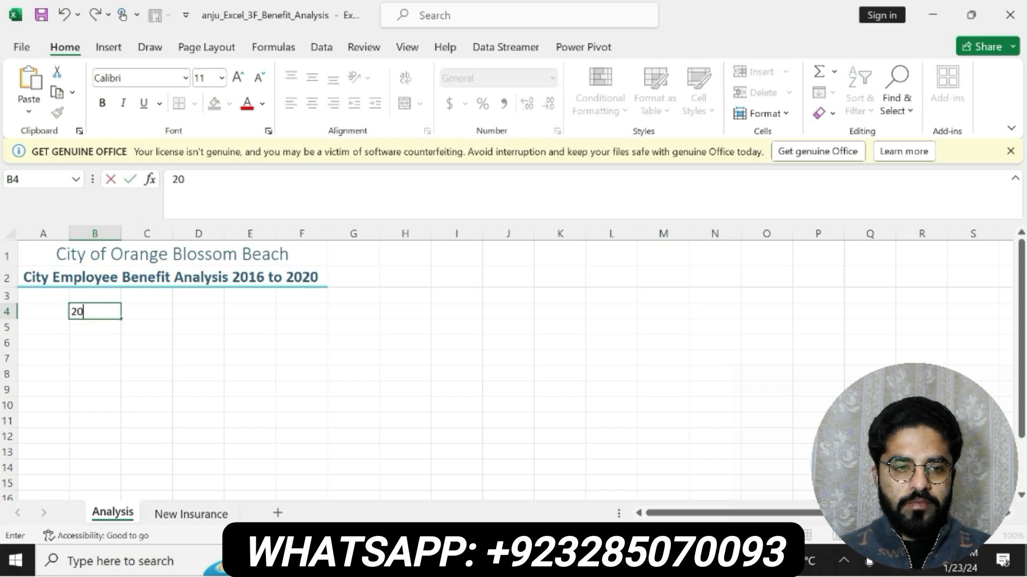
{"action": "type", "text": "16"}
{"action": "key", "text": "Return"}
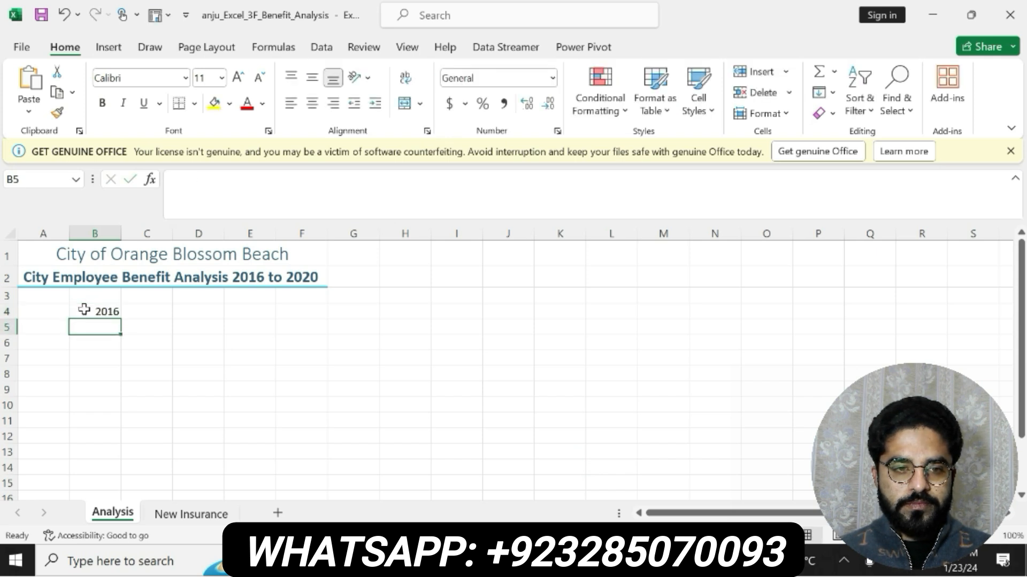
- Enter 2017 in cell C4 as the second year of the range
{"action": "left_click", "coordinate": [92, 308]}
{"action": "left_click", "coordinate": [137, 313]}
{"action": "type", "text": "2"}
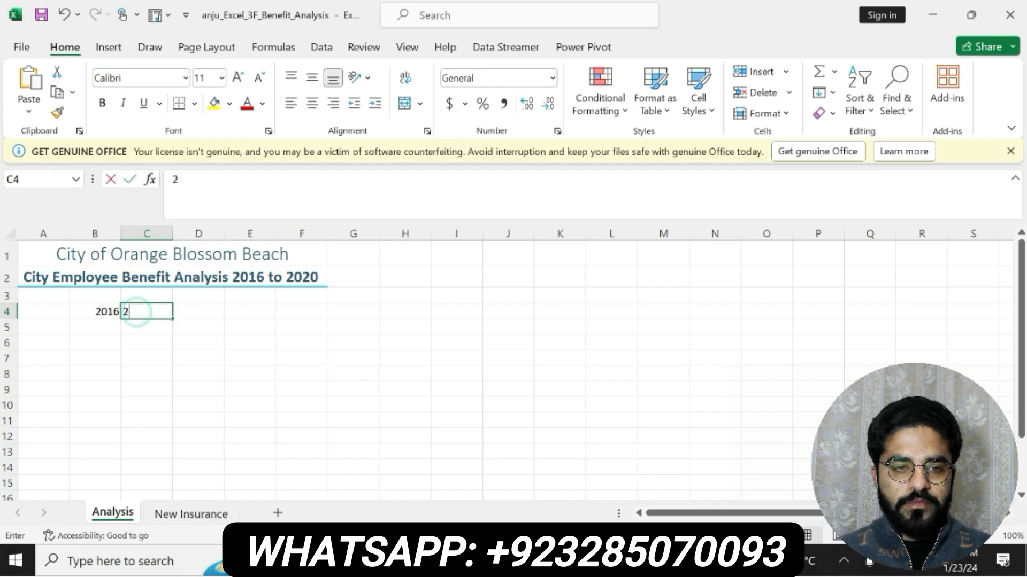
{"action": "type", "text": "017"}
{"action": "key", "text": "Return"}
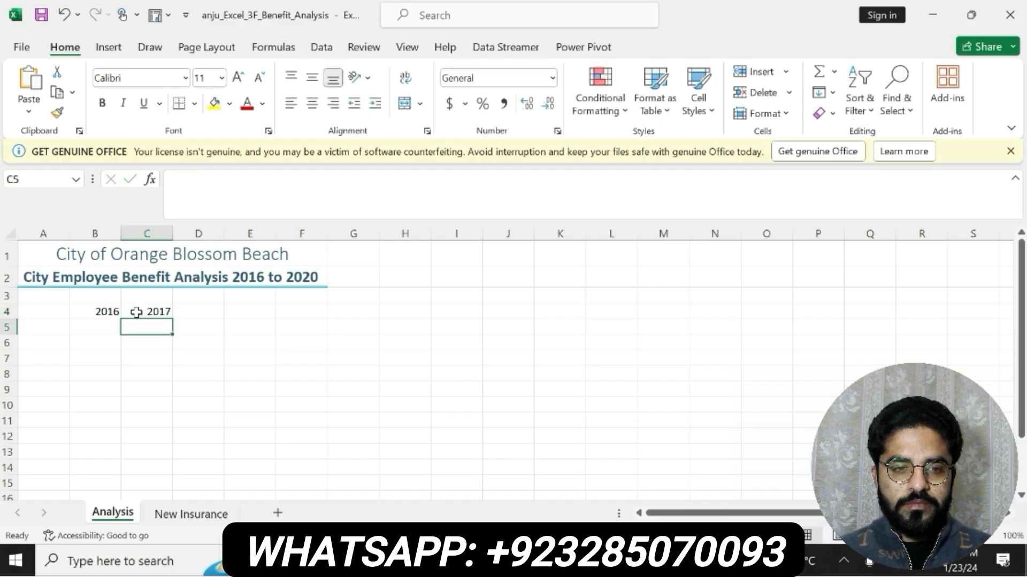
- Extend the year series from B4:C4 across to F4 so it runs through 2020
{"action": "left_click", "coordinate": [108, 312]}
{"action": "left_click_drag", "start_coordinate": [108, 312], "coordinate": [160, 312]}
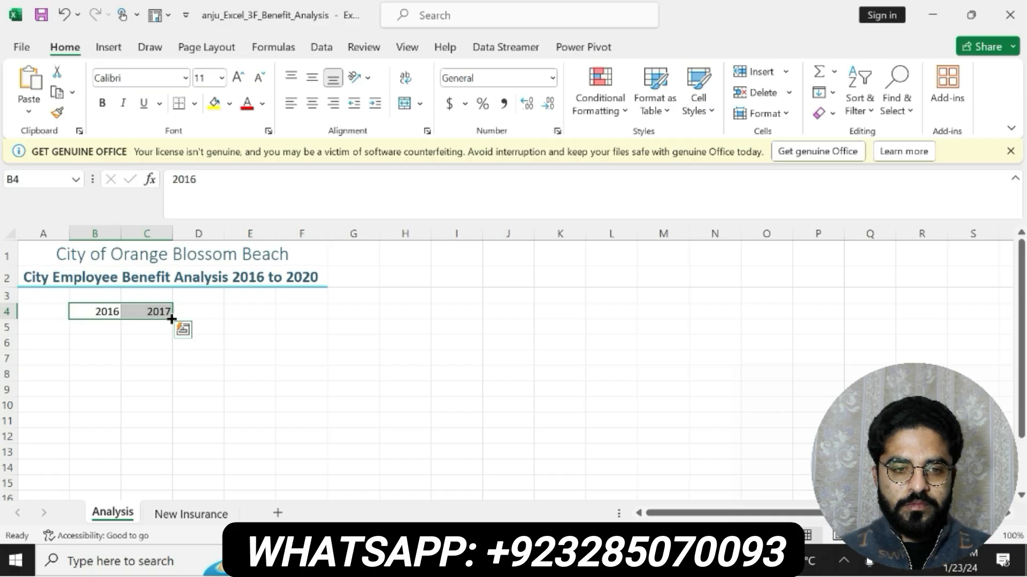
{"action": "left_click", "coordinate": [311, 311]}
{"action": "left_click", "coordinate": [111, 314]}
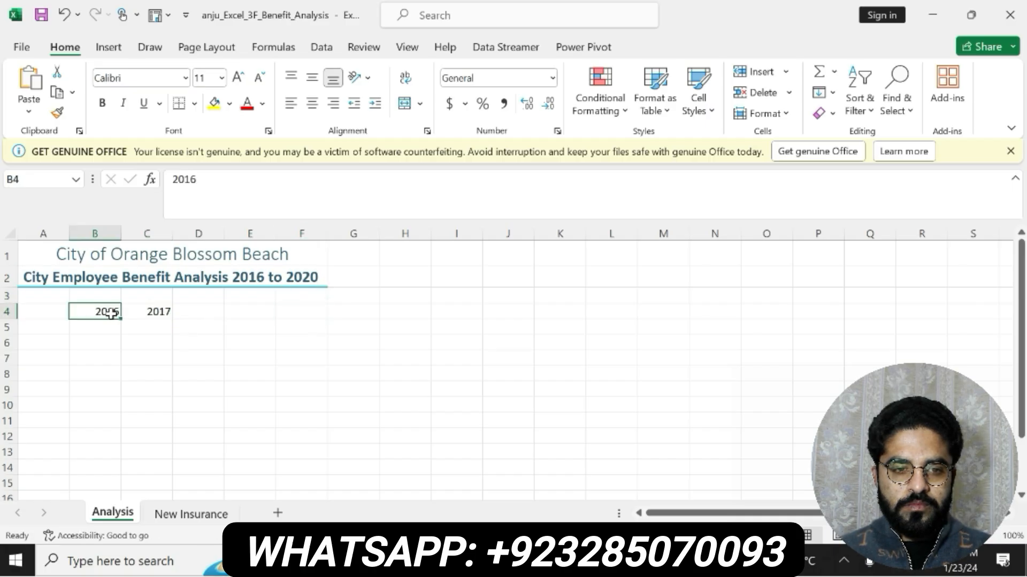
{"action": "left_click_drag", "start_coordinate": [111, 314], "coordinate": [316, 312]}
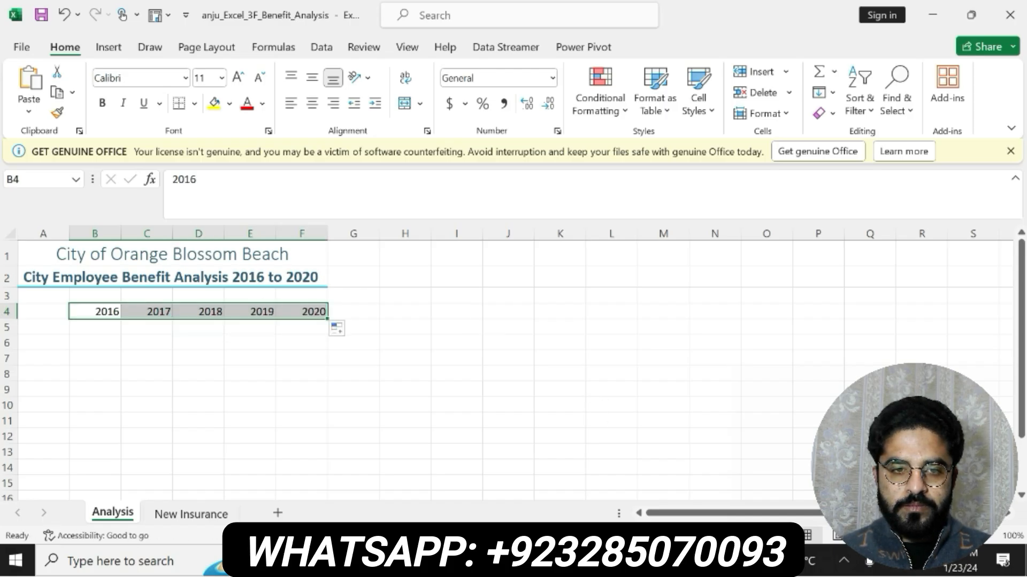
- Copy "Average Annual Cost Per Employee" from step 4 in Word and paste it into cell A5 in Excel
{"action": "key", "text": "alt+Tab"}
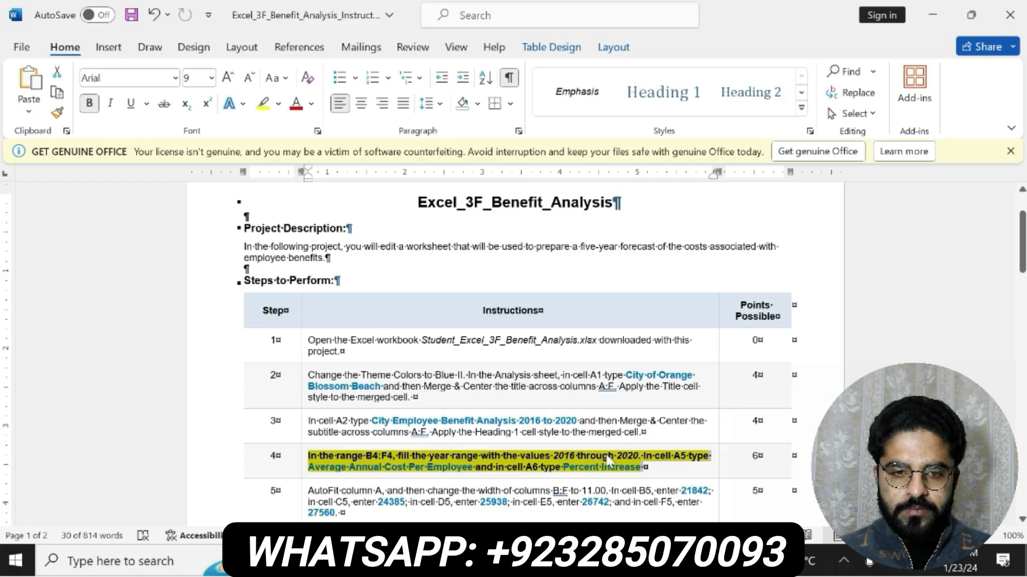
{"action": "left_click", "coordinate": [613, 467]}
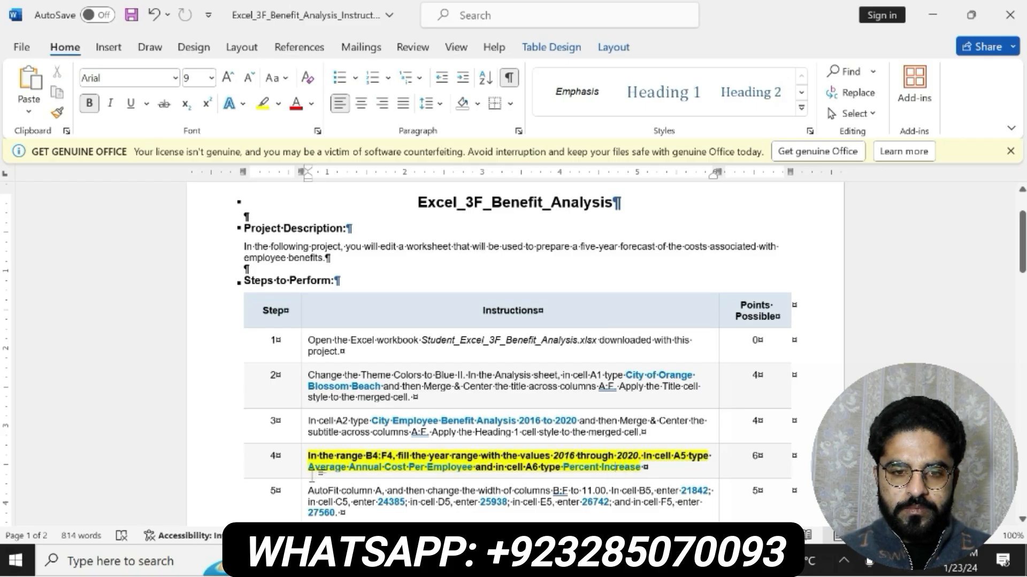
{"action": "left_click_drag", "start_coordinate": [309, 468], "coordinate": [461, 470]}
{"action": "key", "text": "ctrl+c"}
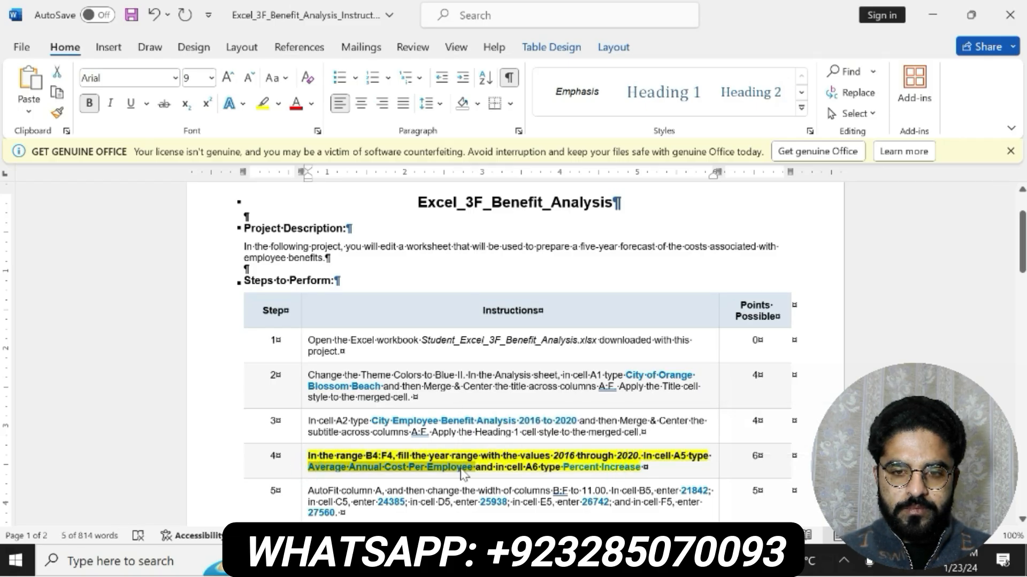
{"action": "key", "text": "alt+Tab"}
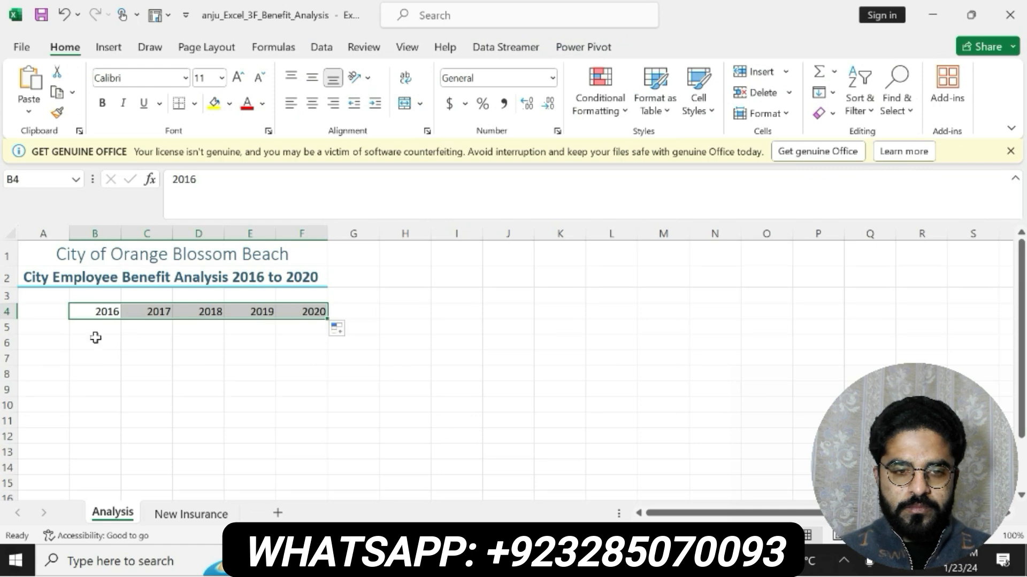
{"action": "left_click", "coordinate": [57, 327]}
{"action": "left_click", "coordinate": [222, 190]}
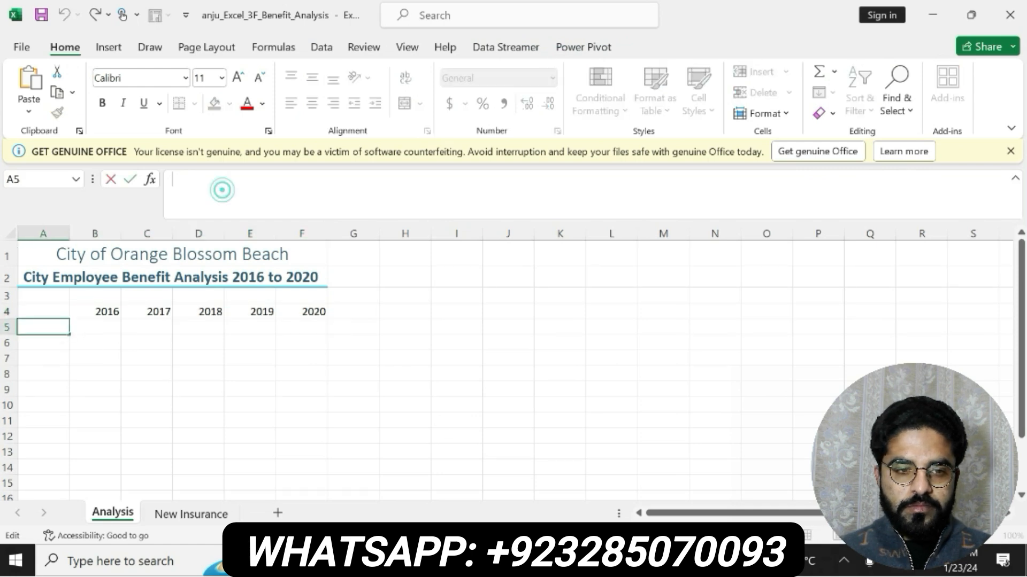
{"action": "key", "text": "ctrl+v"}
{"action": "key", "text": "Return"}
- Copy "Percent Increase" from step 4 in Word and paste it into cell A6 in Excel
{"action": "key", "text": "alt+Tab"}
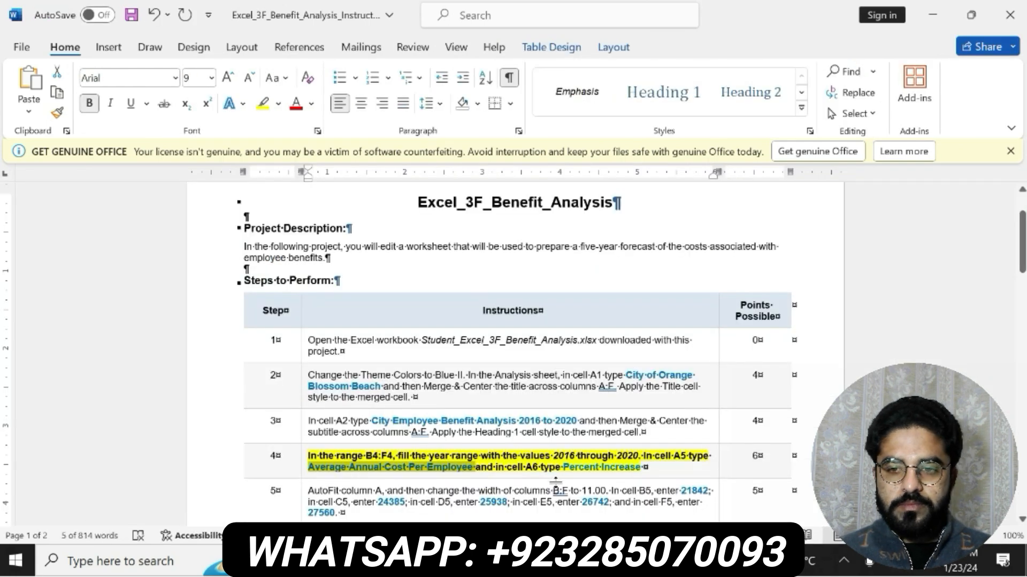
{"action": "left_click_drag", "start_coordinate": [562, 467], "coordinate": [642, 467]}
{"action": "key", "text": "ctrl+c"}
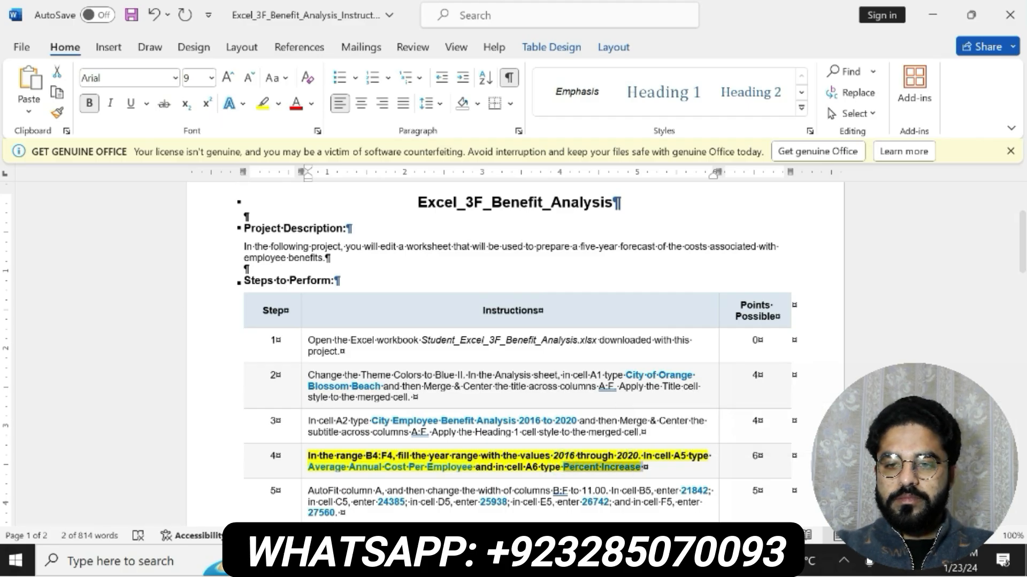
{"action": "key", "text": "alt+Tab"}
{"action": "left_click", "coordinate": [219, 190]}
{"action": "key", "text": "ctrl+v"}
{"action": "key", "text": "Return"}
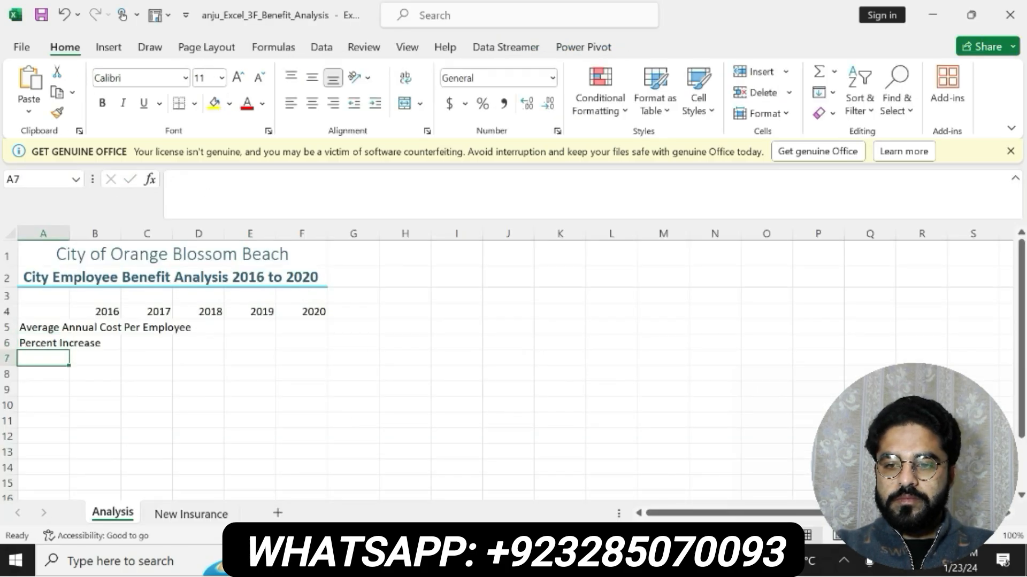
- Switch to the Word instructions and undo the bold and yellow highlighting on the step 4 text
{"action": "key", "text": "alt+Tab"}
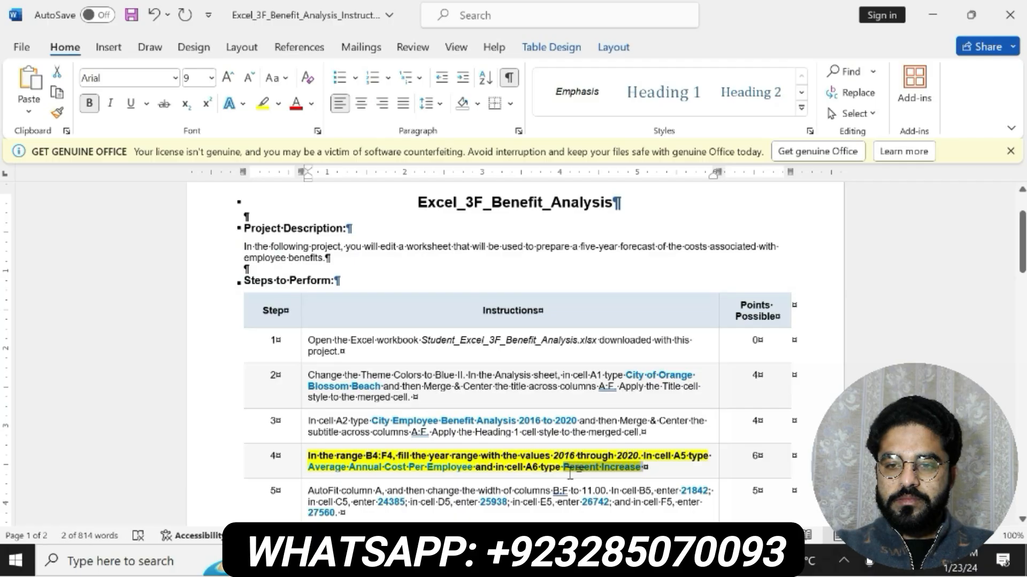
{"action": "triple_click", "coordinate": [570, 474]}
{"action": "scroll", "coordinate": [569, 473], "scroll_direction": "down", "scroll_amount": 5}
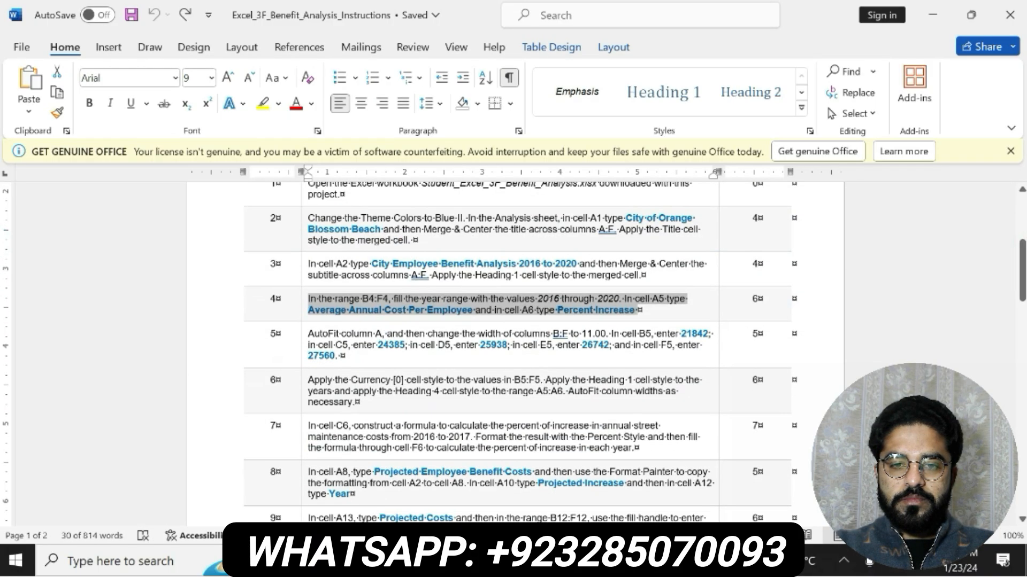
- Bold the whole step 5 instruction, highlight it in yellow, and read through its column width requirements
{"action": "triple_click", "coordinate": [348, 345]}
{"action": "left_click", "coordinate": [351, 328]}
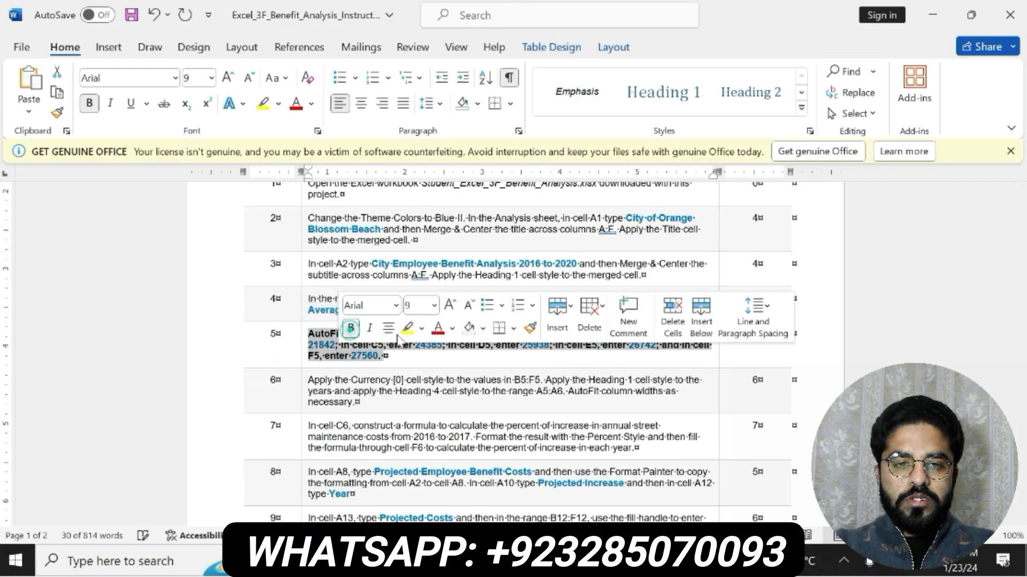
{"action": "left_click", "coordinate": [406, 327]}
{"action": "left_click_drag", "start_coordinate": [309, 334], "coordinate": [627, 334]}
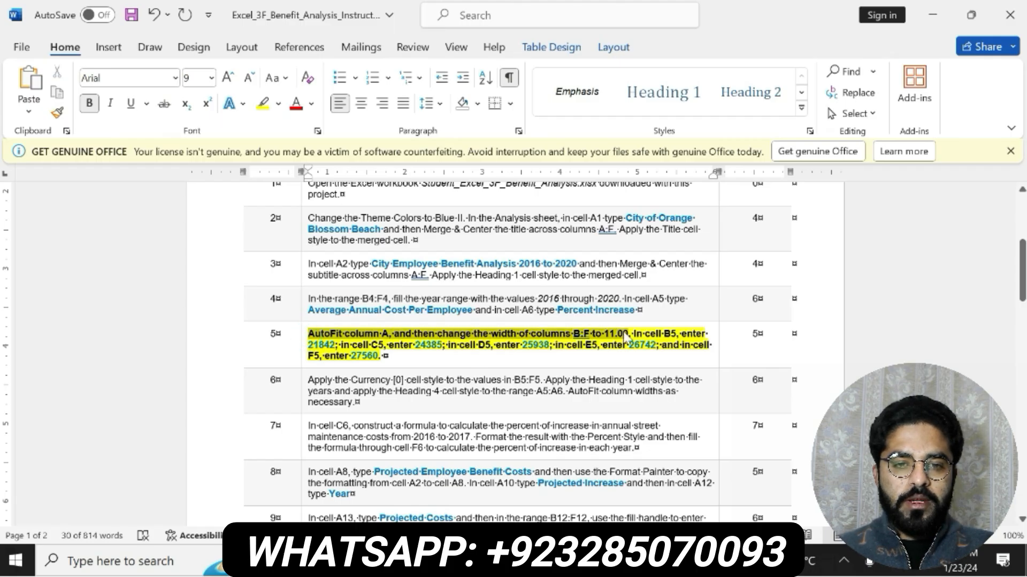
- Switch to the Excel Analysis sheet and AutoFit the width of column A
{"action": "key", "text": "alt+Tab"}
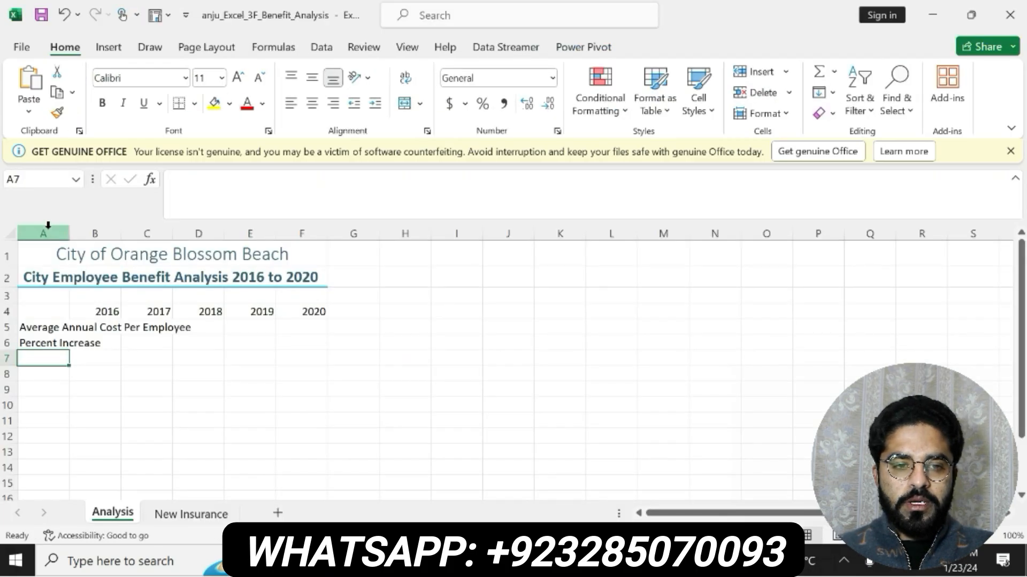
{"action": "left_click", "coordinate": [48, 226]}
{"action": "left_click", "coordinate": [764, 114]}
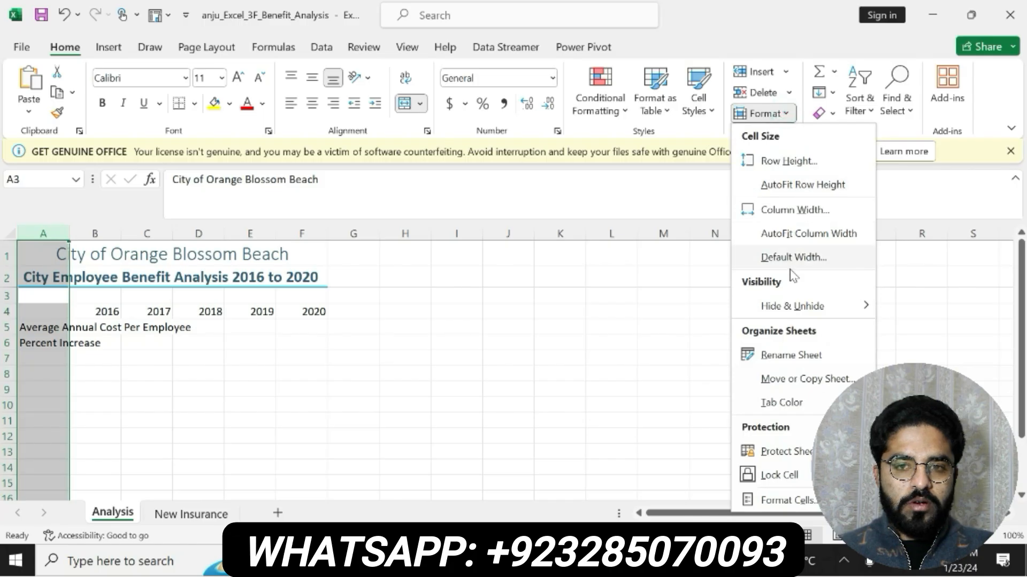
{"action": "left_click", "coordinate": [782, 234]}
- Recheck step 5 in Word, then set the width of columns B:F in Excel to 11
{"action": "key", "text": "alt+Tab"}
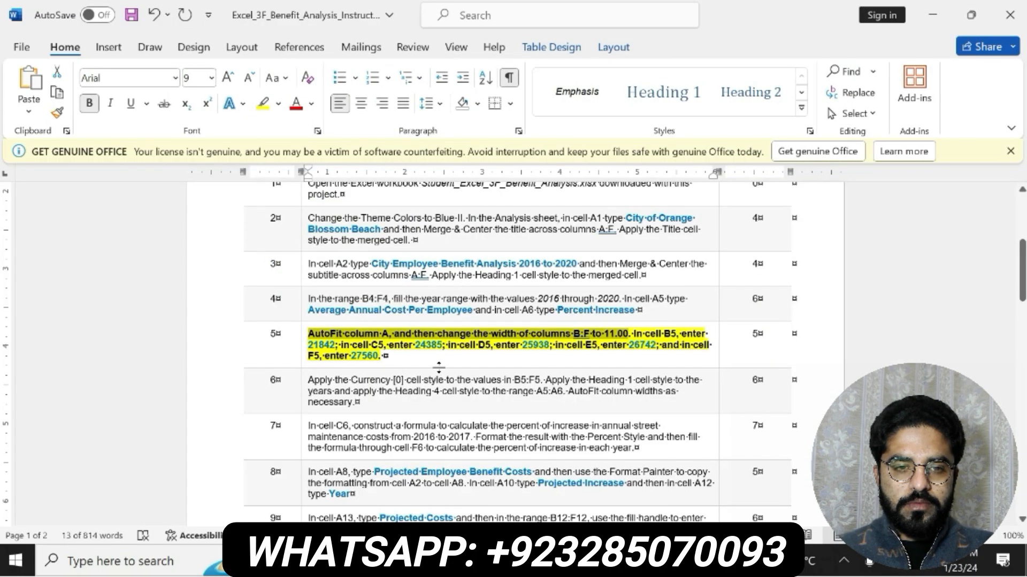
{"action": "left_click", "coordinate": [496, 341]}
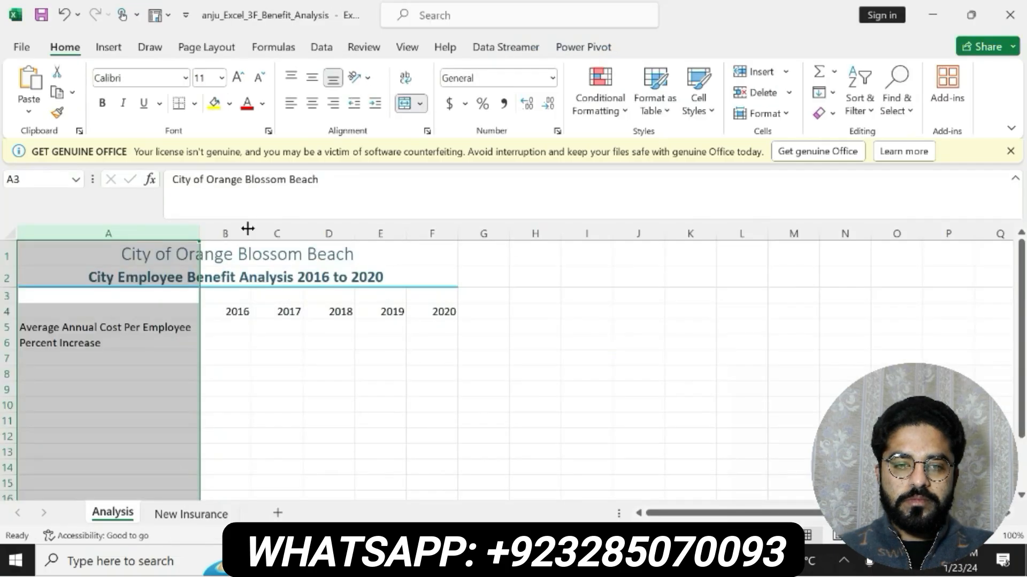
{"action": "left_click_drag", "start_coordinate": [241, 230], "coordinate": [433, 229]}
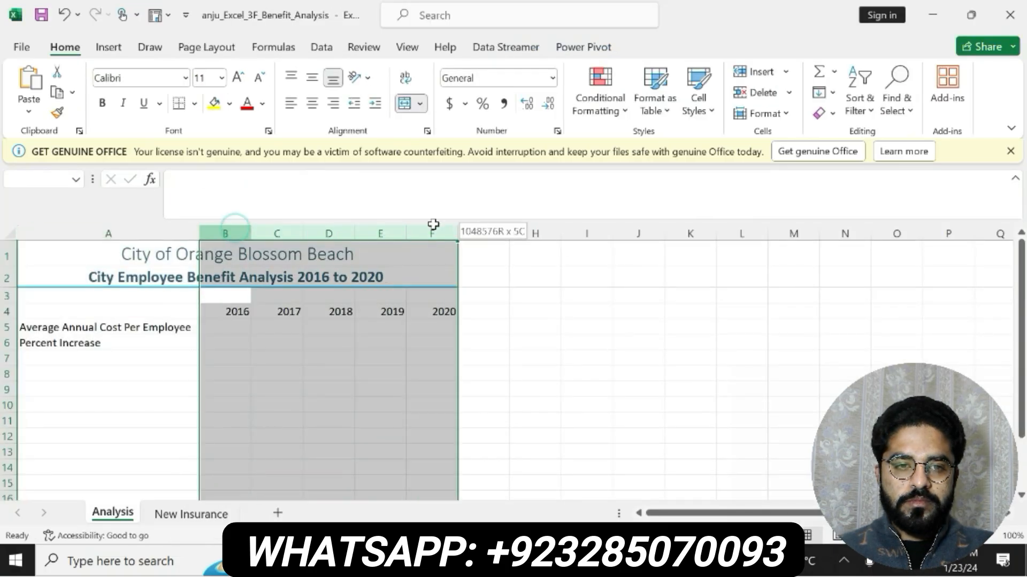
{"action": "right_click", "coordinate": [392, 224]}
{"action": "left_click", "coordinate": [456, 481]}
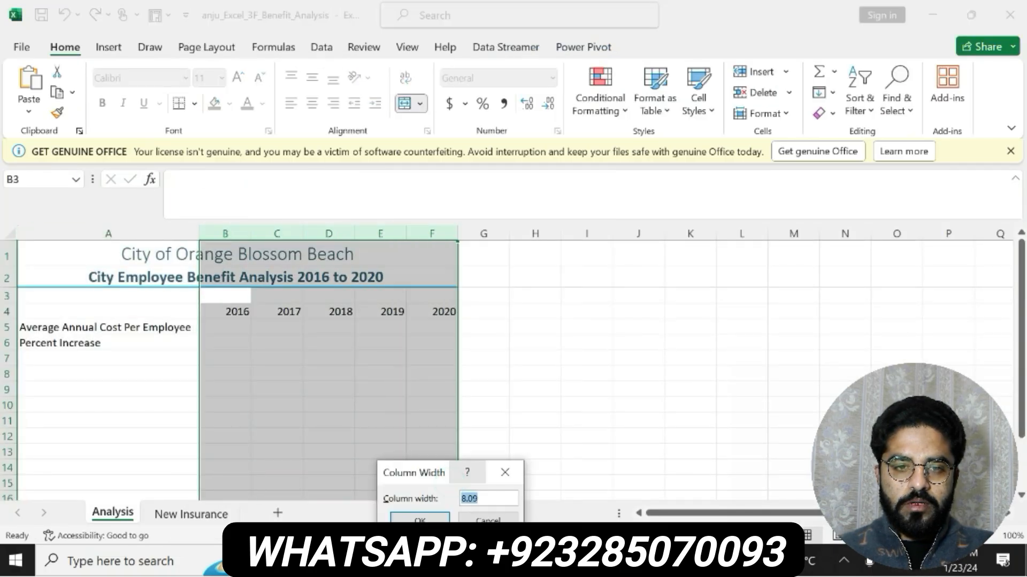
{"action": "type", "text": "11"}
{"action": "left_click", "coordinate": [419, 519]}
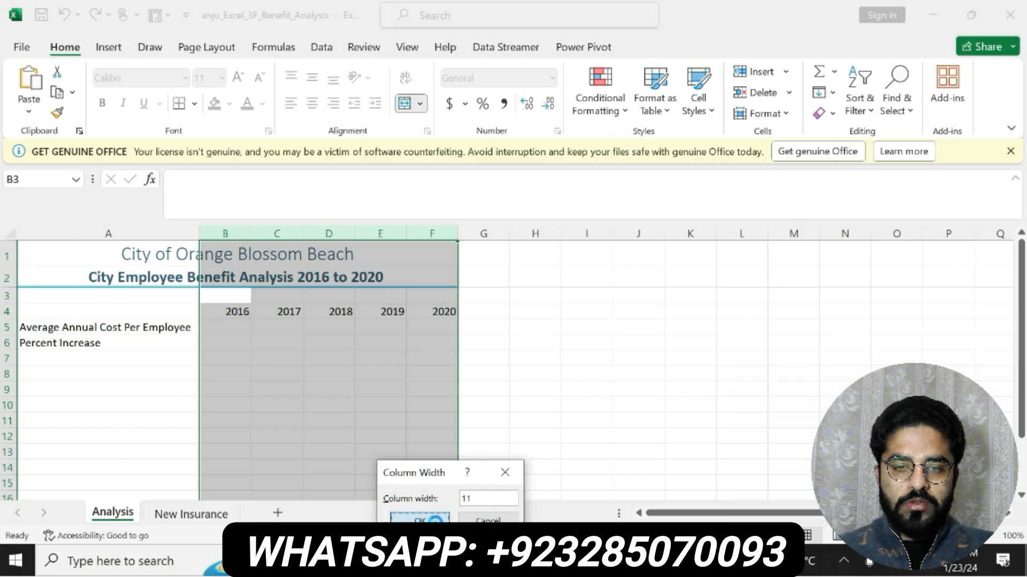
- Copy the value 21842 from step 5 in Word and paste it into cell B5 in Excel
{"action": "key", "text": "alt+Tab"}
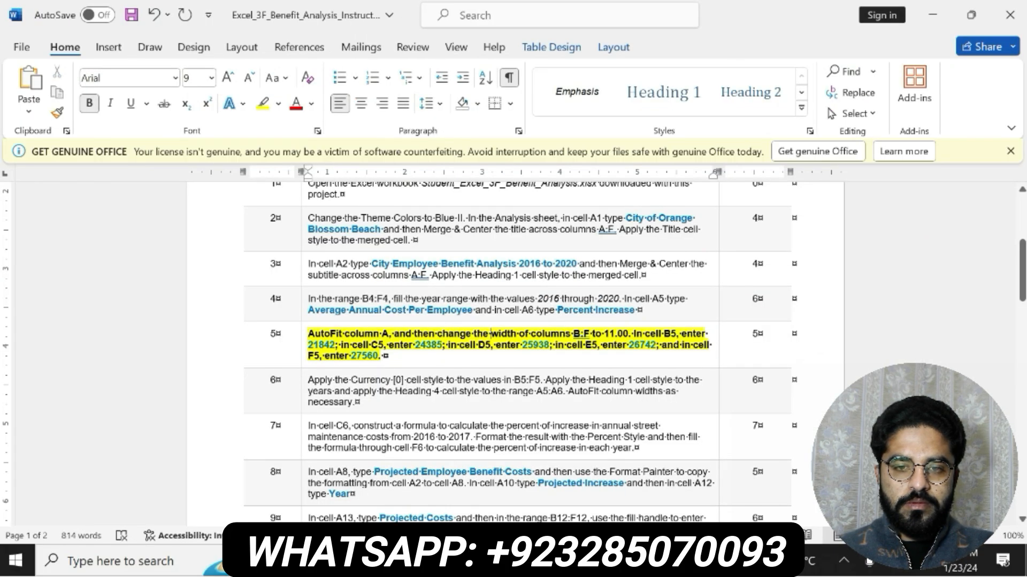
{"action": "left_click_drag", "start_coordinate": [707, 335], "coordinate": [632, 334]}
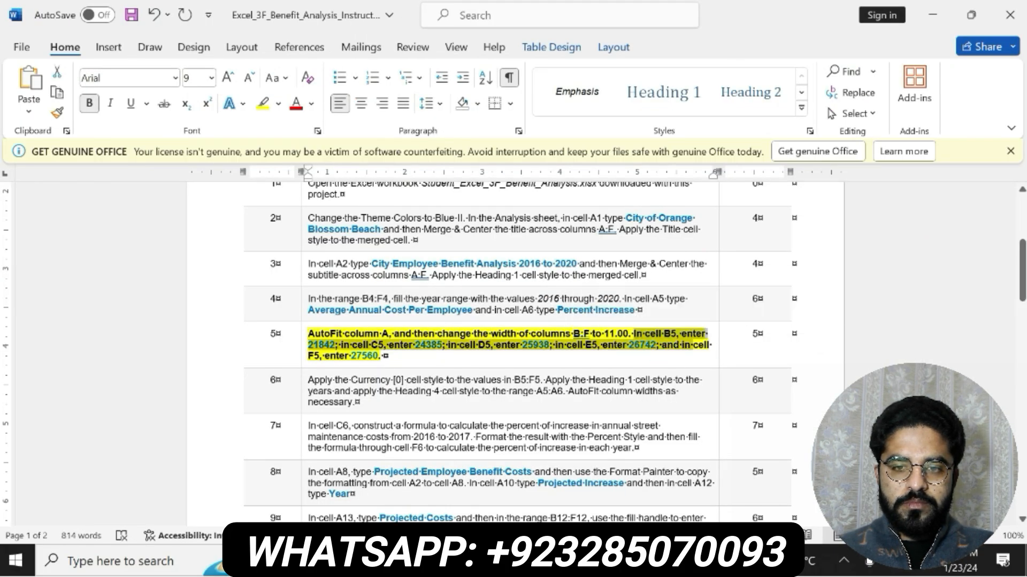
{"action": "left_click", "coordinate": [338, 347]}
{"action": "left_click_drag", "start_coordinate": [335, 345], "coordinate": [309, 346]}
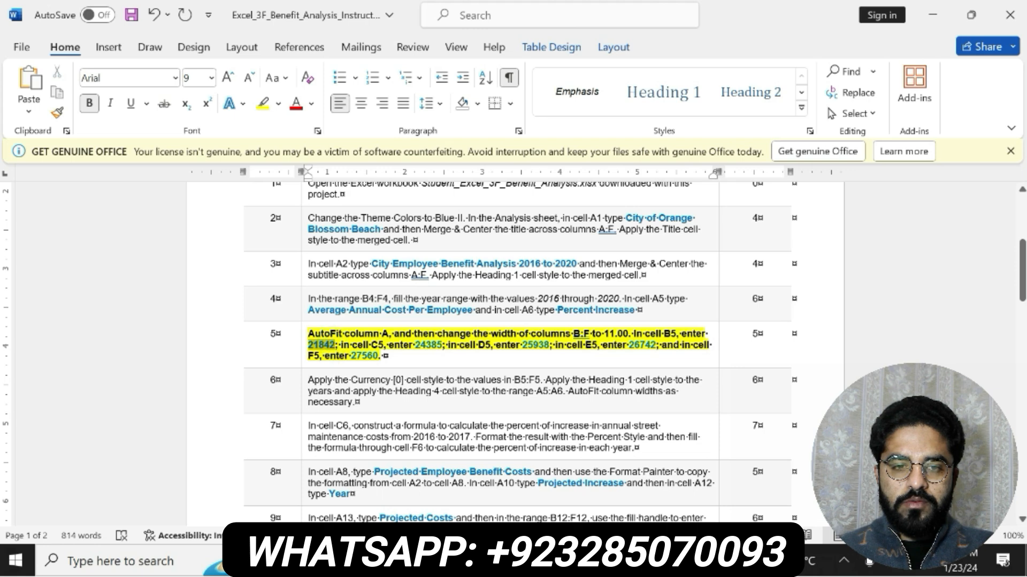
{"action": "key", "text": "alt+Tab"}
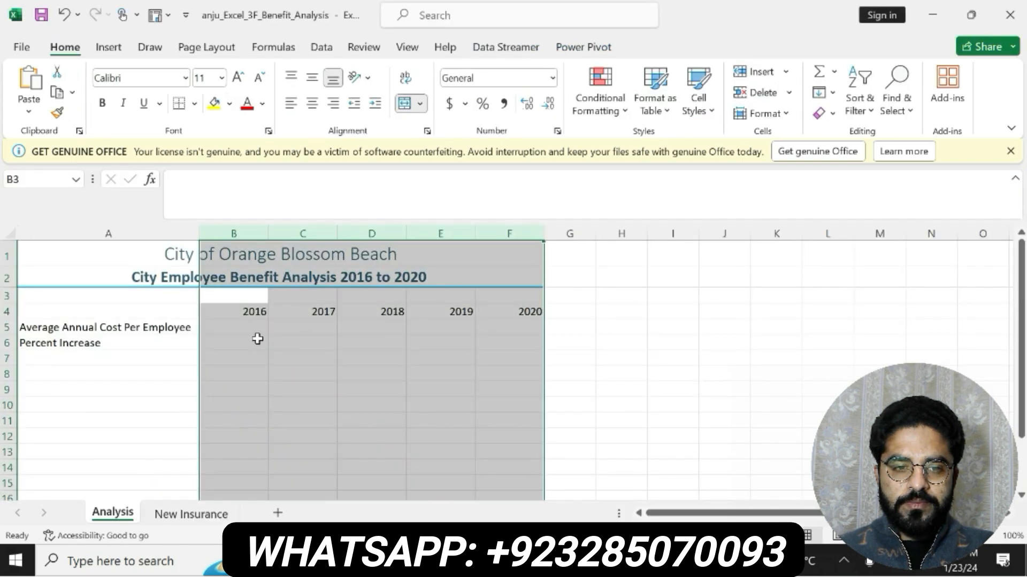
{"action": "left_click", "coordinate": [251, 328]}
{"action": "left_click", "coordinate": [238, 202]}
{"action": "key", "text": "ctrl+v"}
{"action": "key", "text": "Return"}
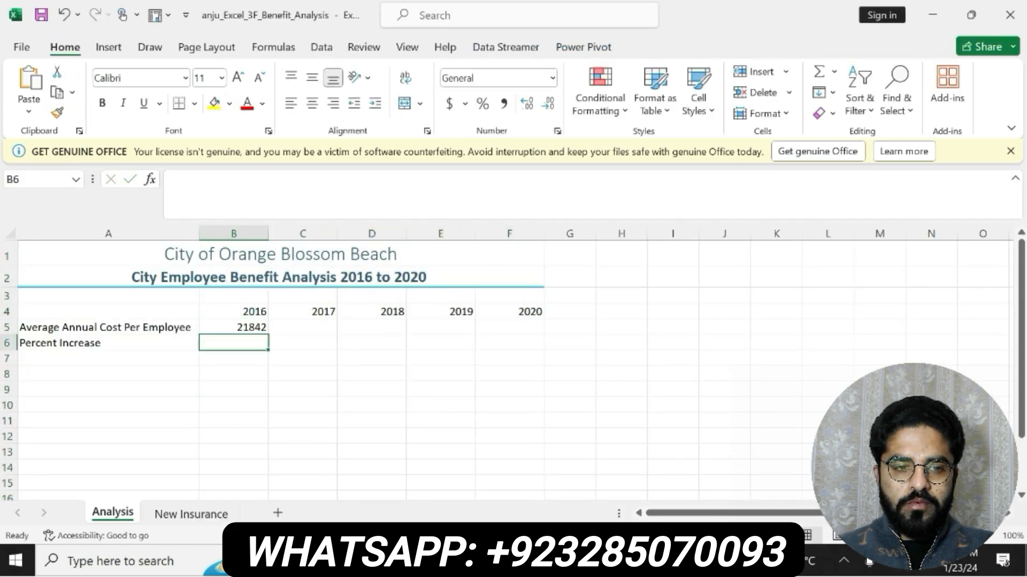
- Copy the value 24385 for cell C5 from step 5 in Word and return to the Analysis sheet in Excel
{"action": "key", "text": "alt+Tab"}
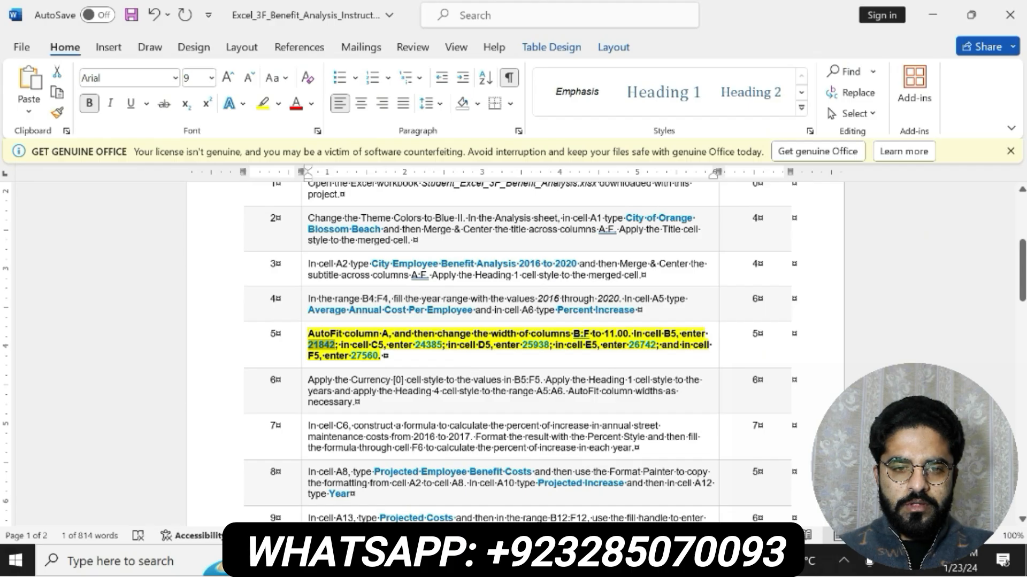
{"action": "left_click_drag", "start_coordinate": [415, 345], "coordinate": [441, 347]}
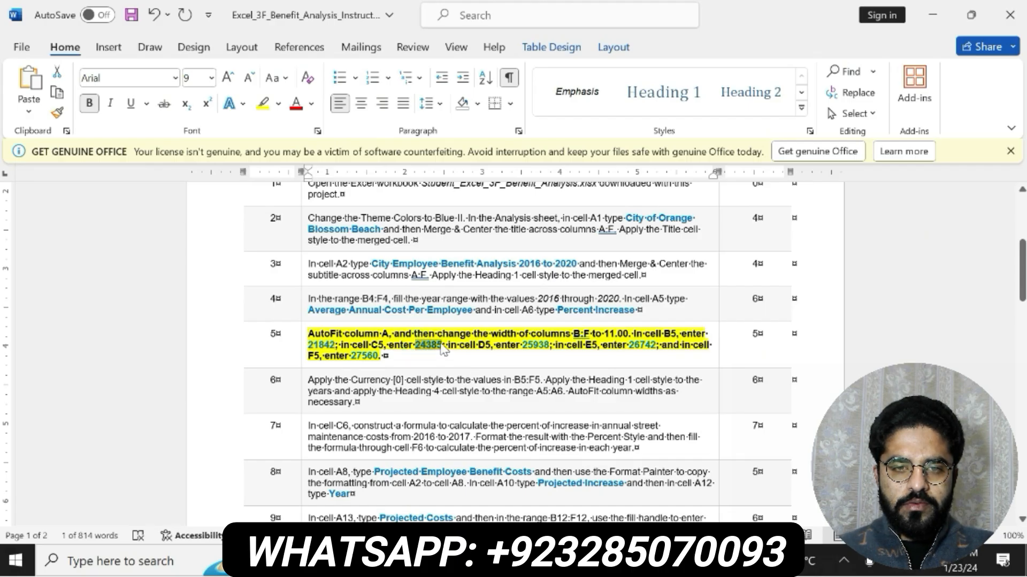
{"action": "key", "text": "ctrl+c"}
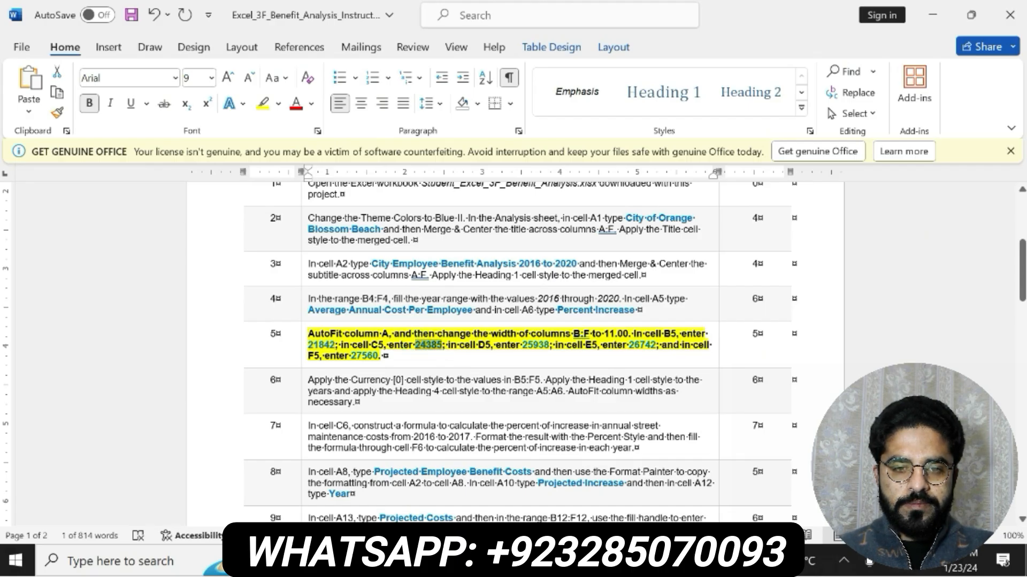
{"action": "key", "text": "alt+Tab"}
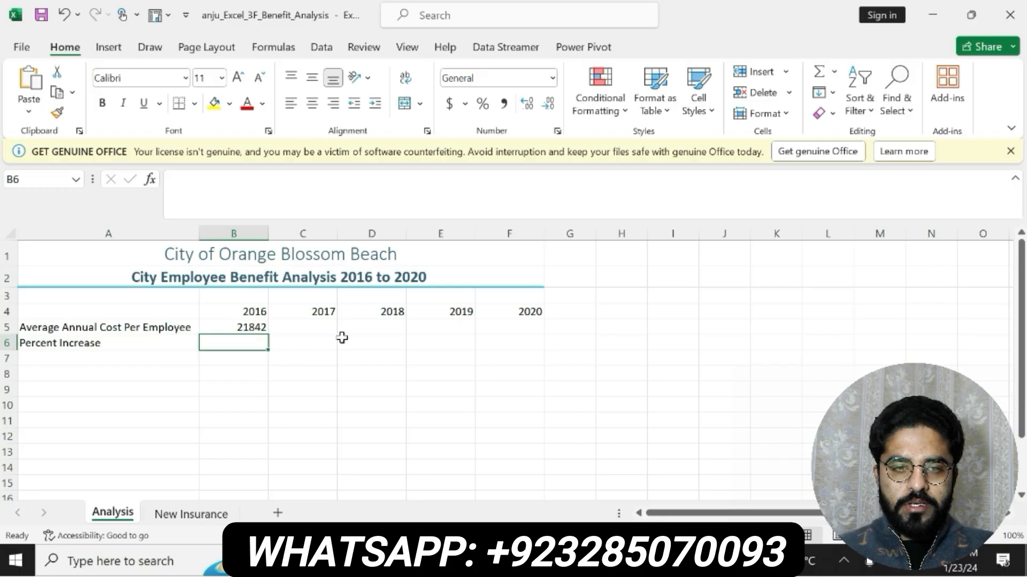
{"action": "key", "text": "alt+Tab"}
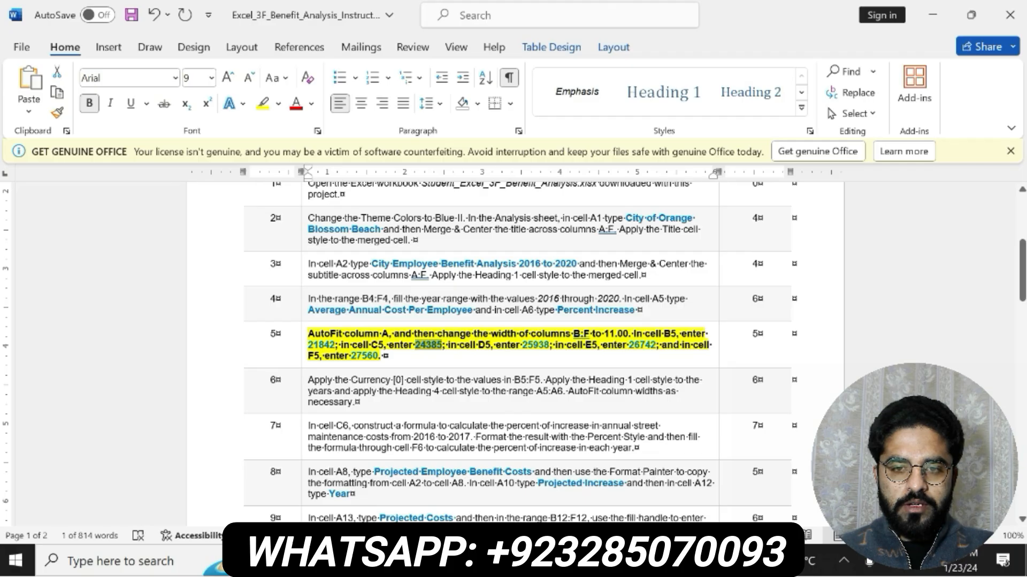
{"action": "key", "text": "alt+Tab"}
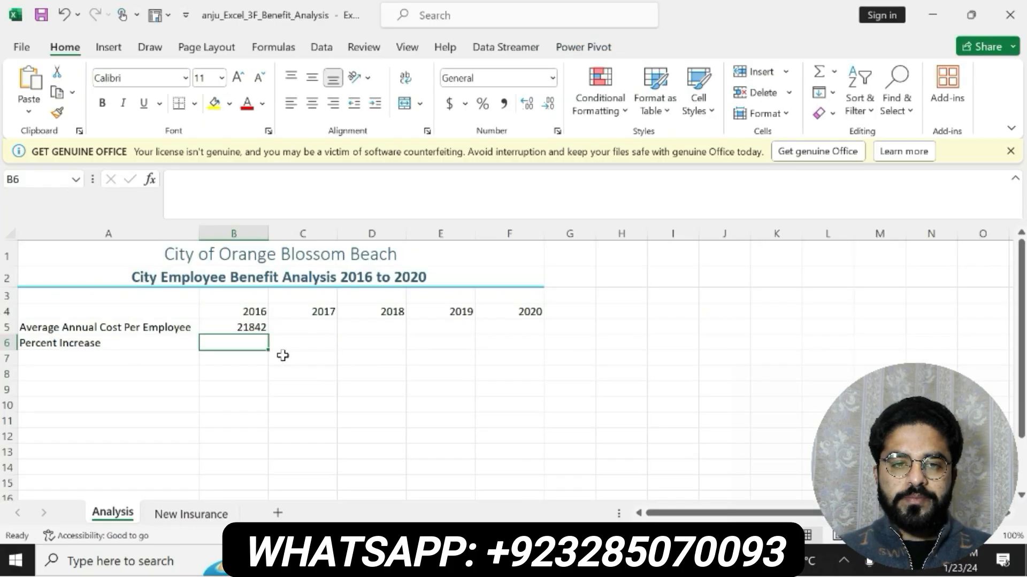
{"action": "type", "text": "24385"}
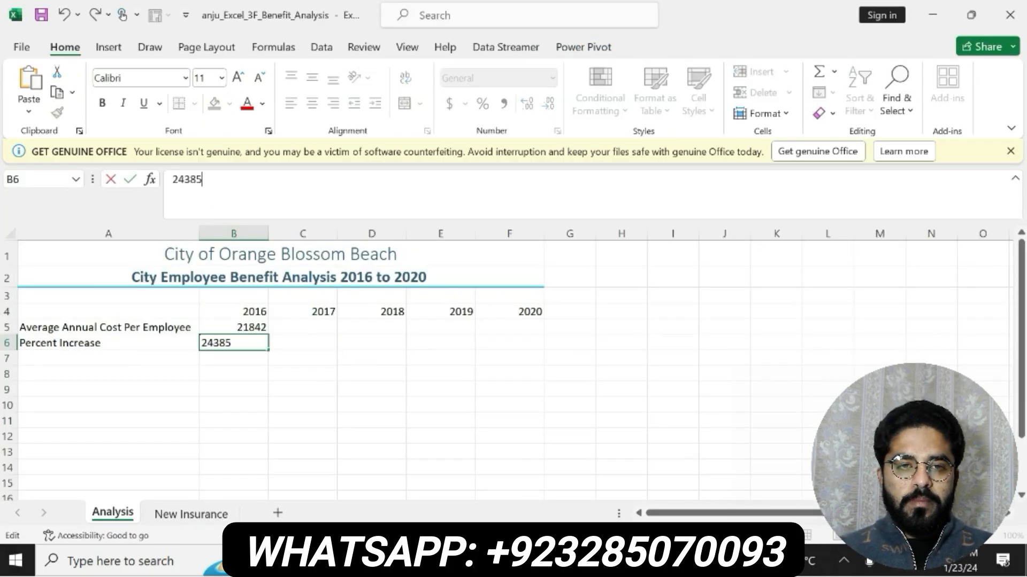
{"action": "key", "text": "Return"}
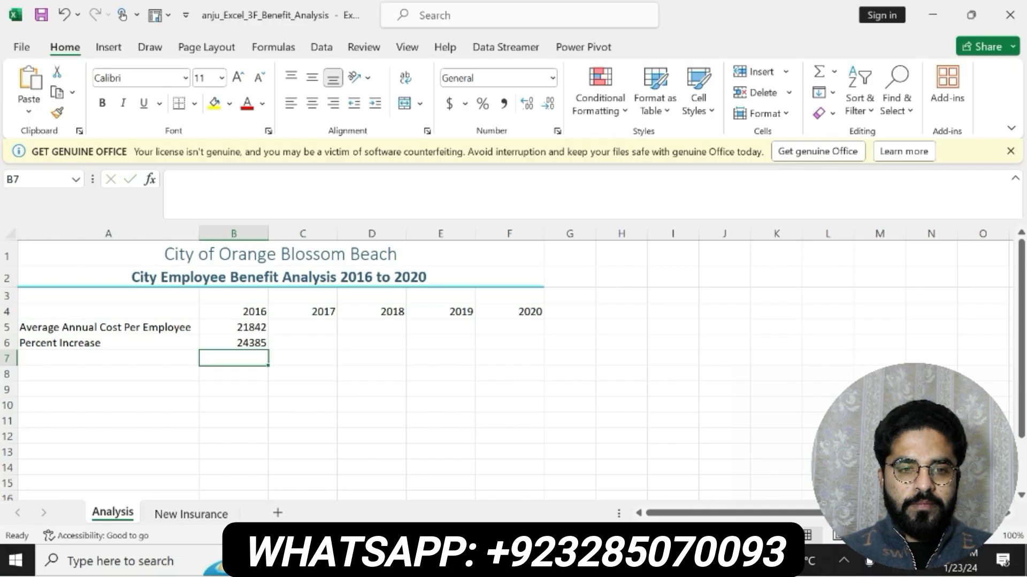
{"action": "key", "text": "ctrl+z"}
- Enter 24385 in cell C5 as the 2017 average annual cost
{"action": "left_click", "coordinate": [305, 327]}
{"action": "type", "text": "24385"}
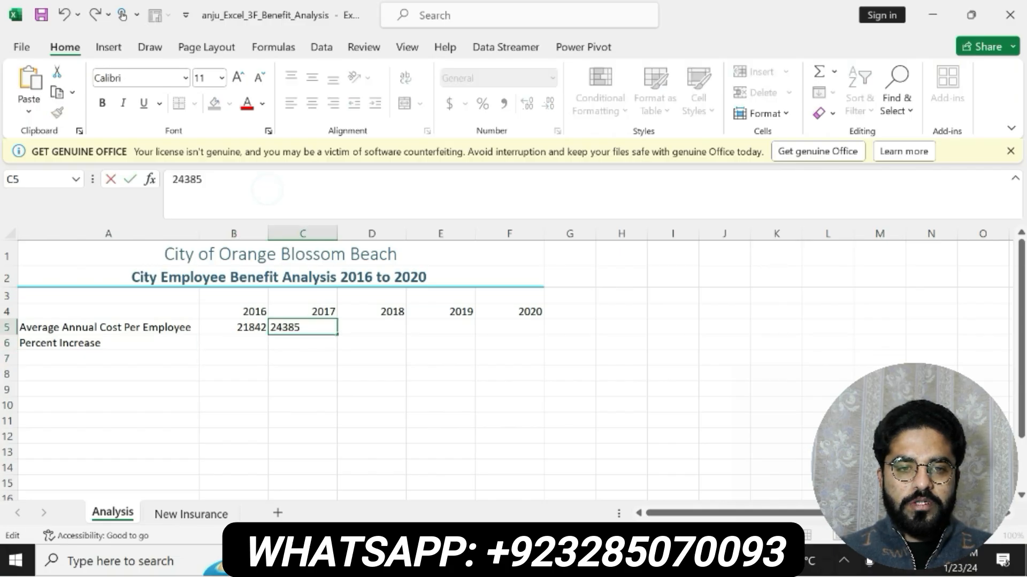
{"action": "key", "text": "Return"}
- Copy the value 25938 from step 5 in Word and paste it into cell D5 in Excel
{"action": "left_click", "coordinate": [604, 560]}
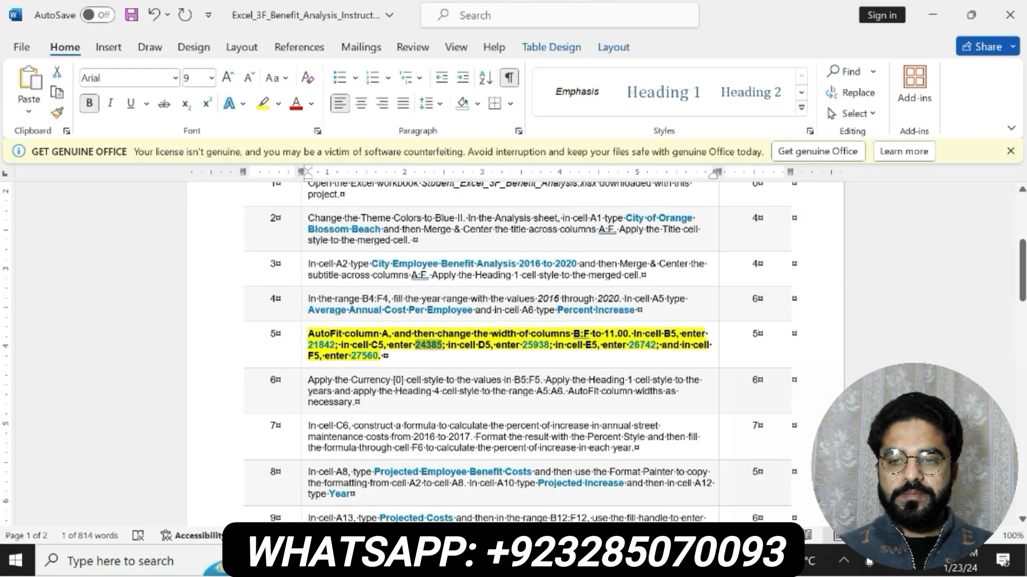
{"action": "left_click_drag", "start_coordinate": [522, 345], "coordinate": [550, 344]}
{"action": "key", "text": "alt+Tab"}
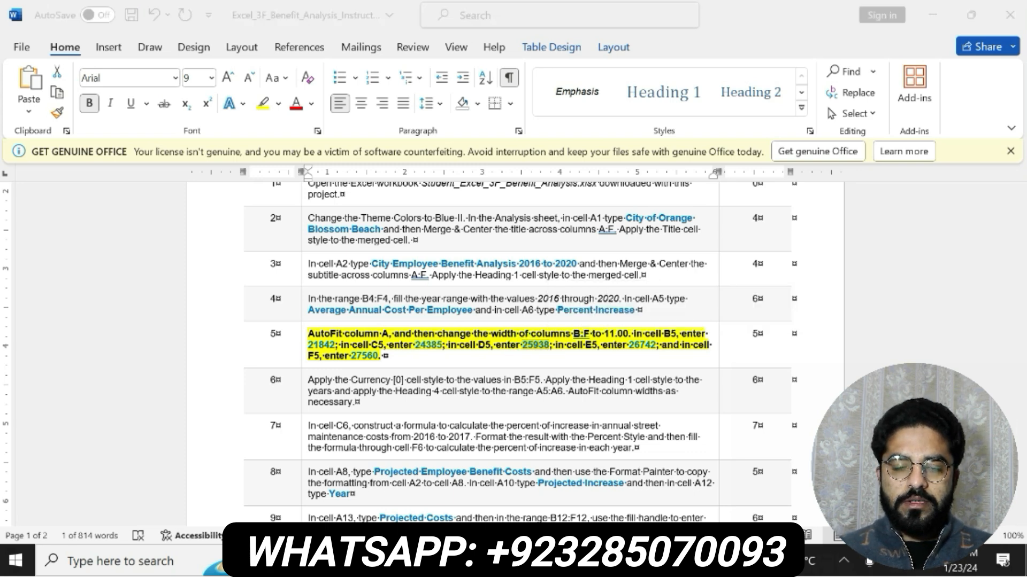
{"action": "left_click", "coordinate": [373, 327]}
{"action": "left_click", "coordinate": [331, 173]}
{"action": "key", "text": "ctrl+v"}
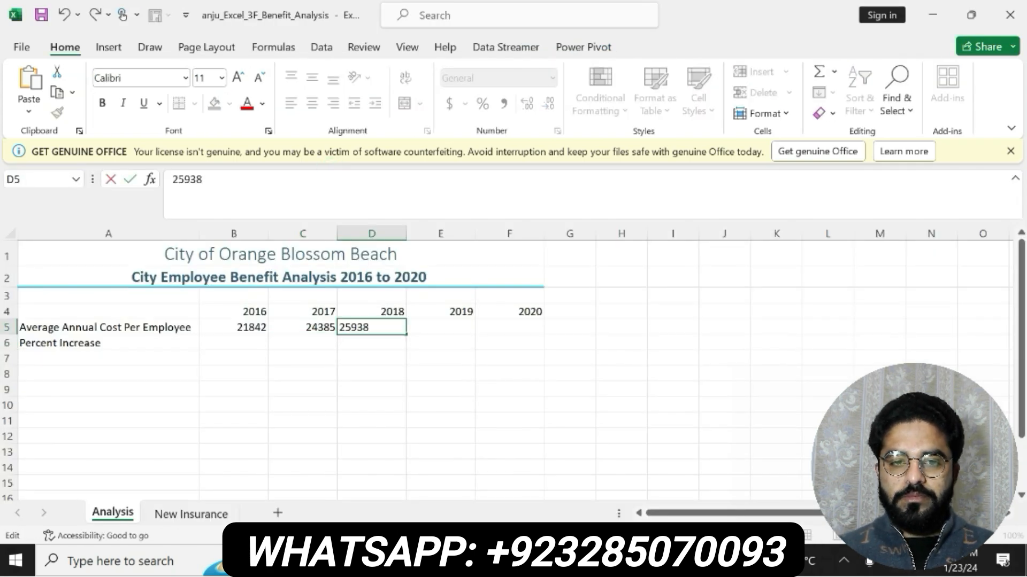
{"action": "key", "text": "Return"}
- Copy the value 26742 from step 5 in Word and paste it into cell E5 in Excel
{"action": "key", "text": "alt+Tab"}
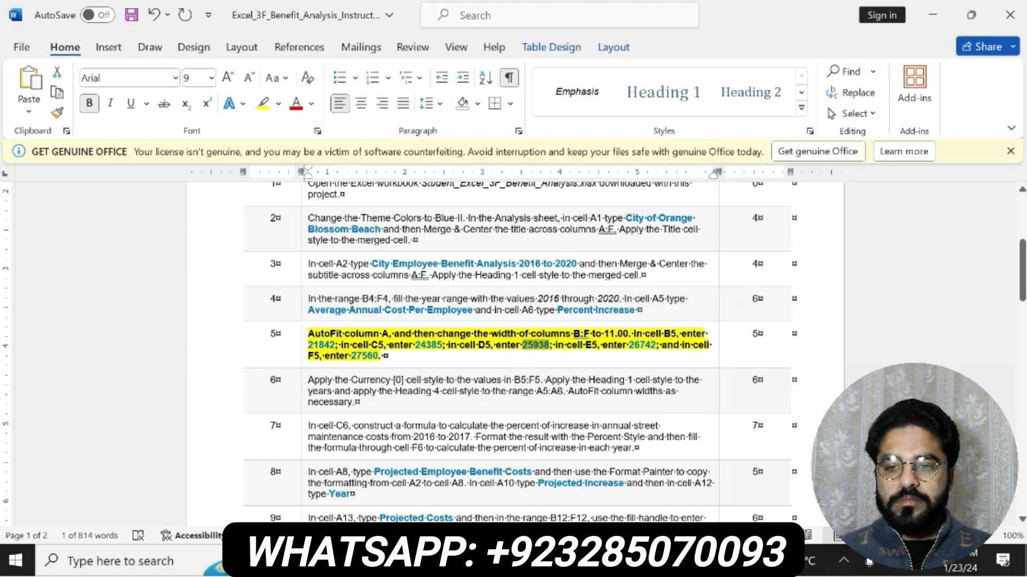
{"action": "left_click_drag", "start_coordinate": [629, 345], "coordinate": [655, 345]}
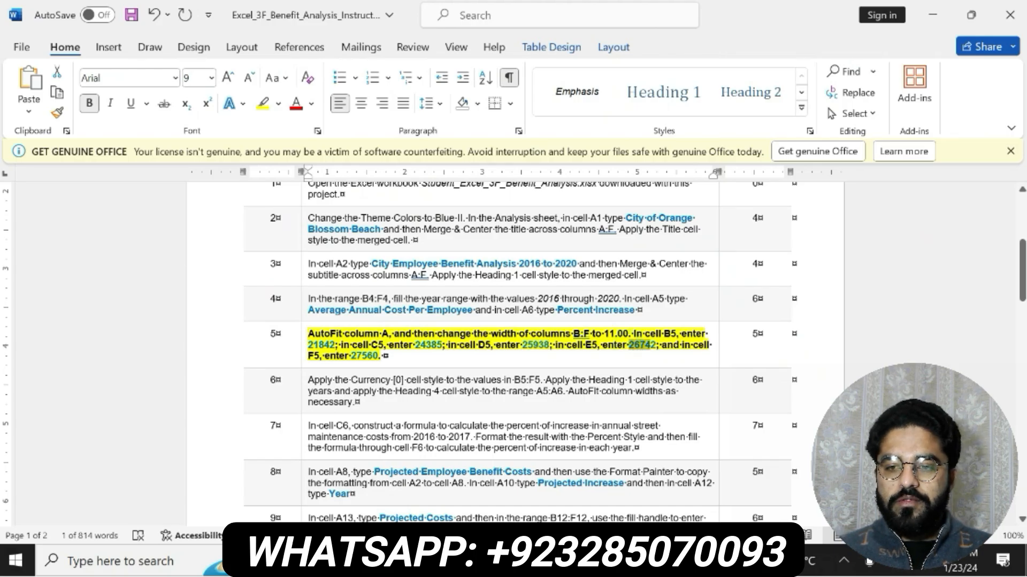
{"action": "key", "text": "ctrl+c"}
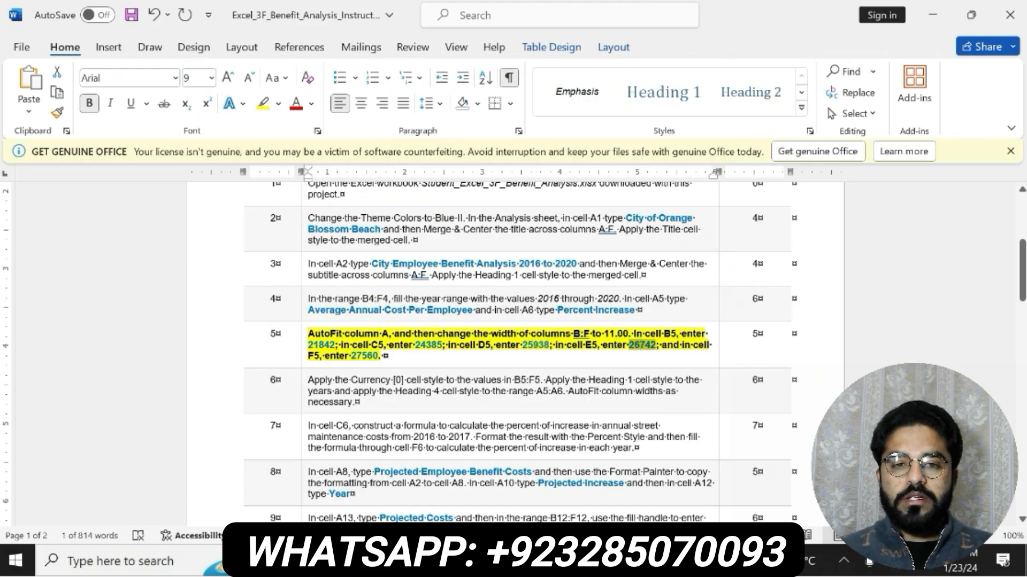
{"action": "key", "text": "alt+Tab"}
{"action": "double_click", "coordinate": [459, 326]}
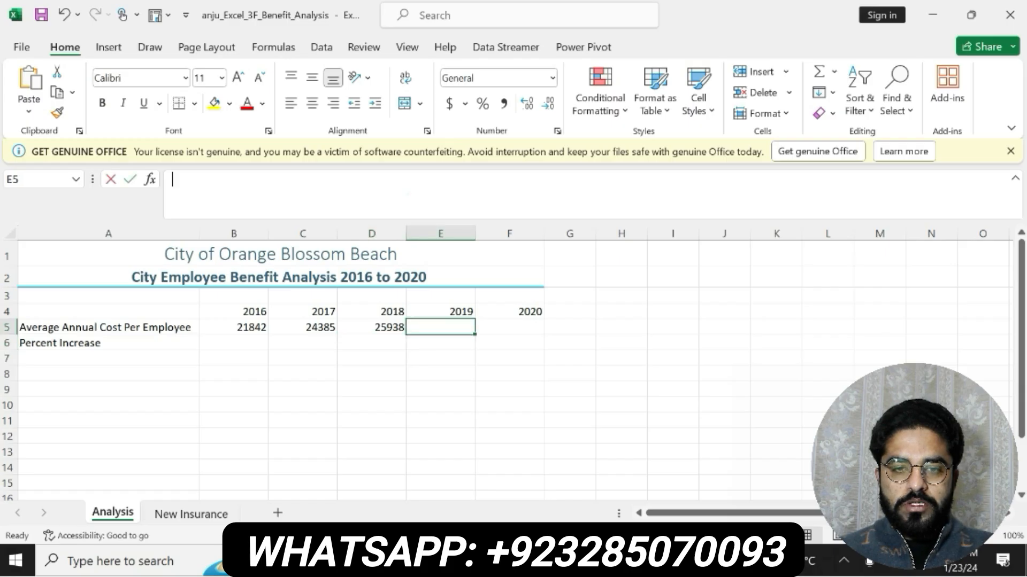
{"action": "key", "text": "ctrl+v"}
{"action": "key", "text": "Return"}
- Copy the value 27560 from step 5 in Word and paste it into cell F5 in Excel
{"action": "key", "text": "alt+Tab"}
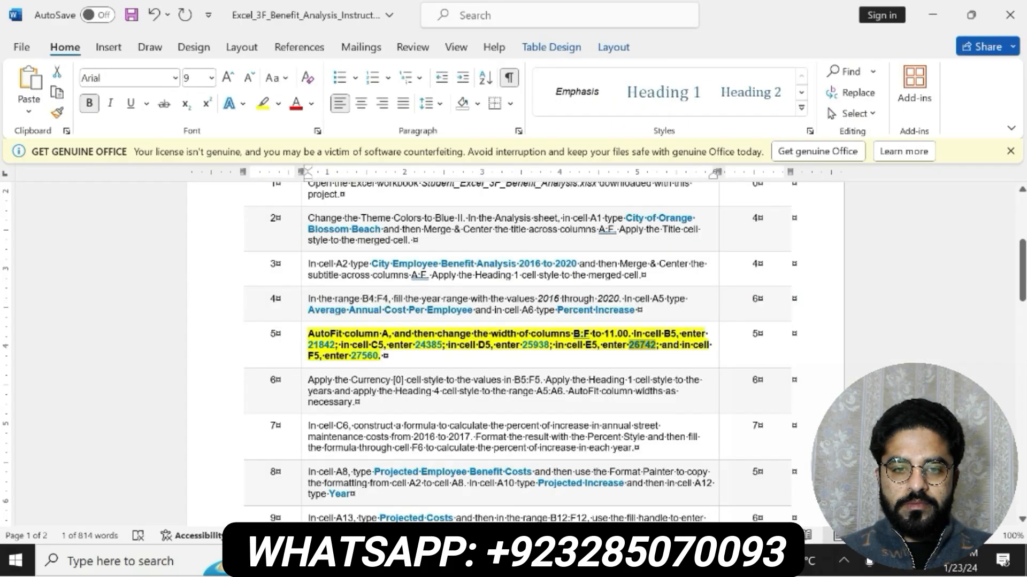
{"action": "double_click", "coordinate": [364, 356]}
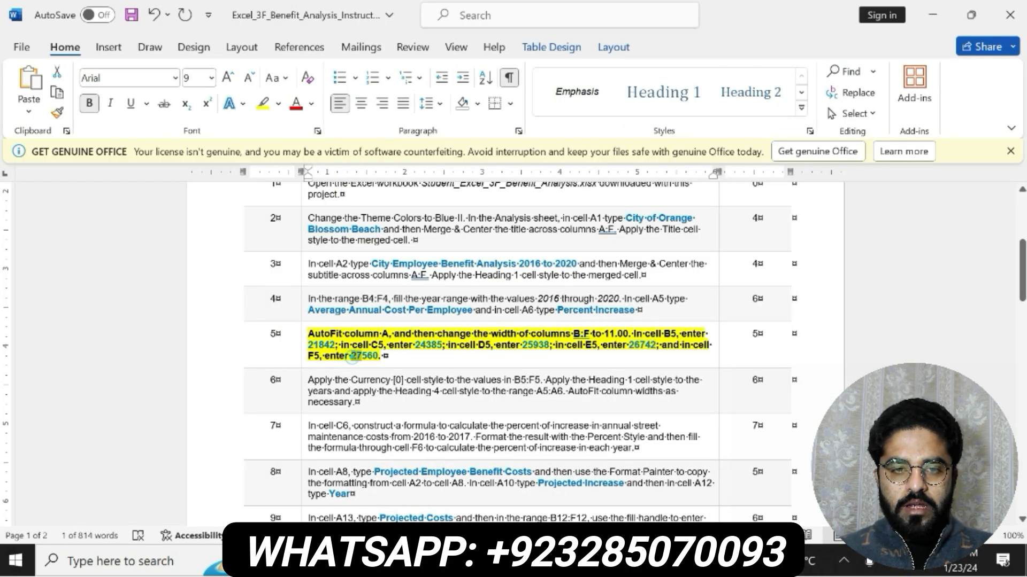
{"action": "key", "text": "ctrl+c"}
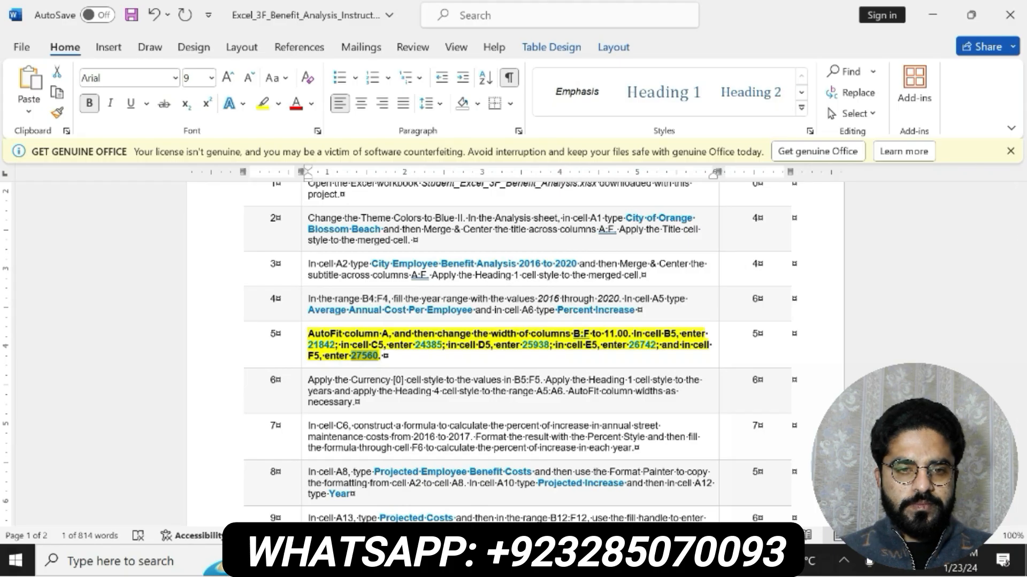
{"action": "key", "text": "alt+Tab"}
{"action": "double_click", "coordinate": [511, 327]}
{"action": "key", "text": "ctrl+v"}
{"action": "key", "text": "Return"}
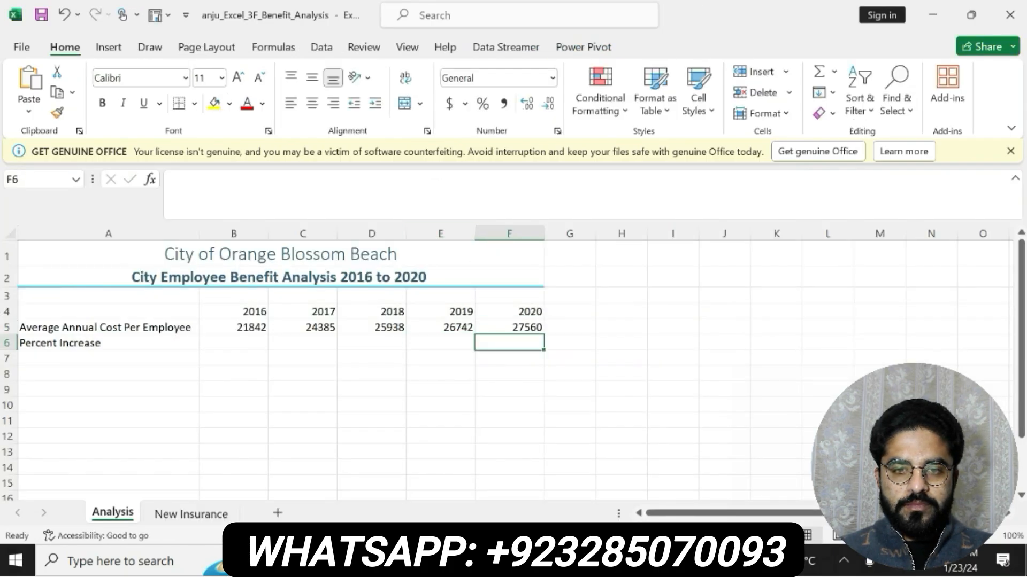
- Switch to Word, undo the highlight and bold on step 5, and make the step 6 instruction bold with yellow highlighting
{"action": "key", "text": "alt+Tab"}
{"action": "key", "text": "ctrl+z"}
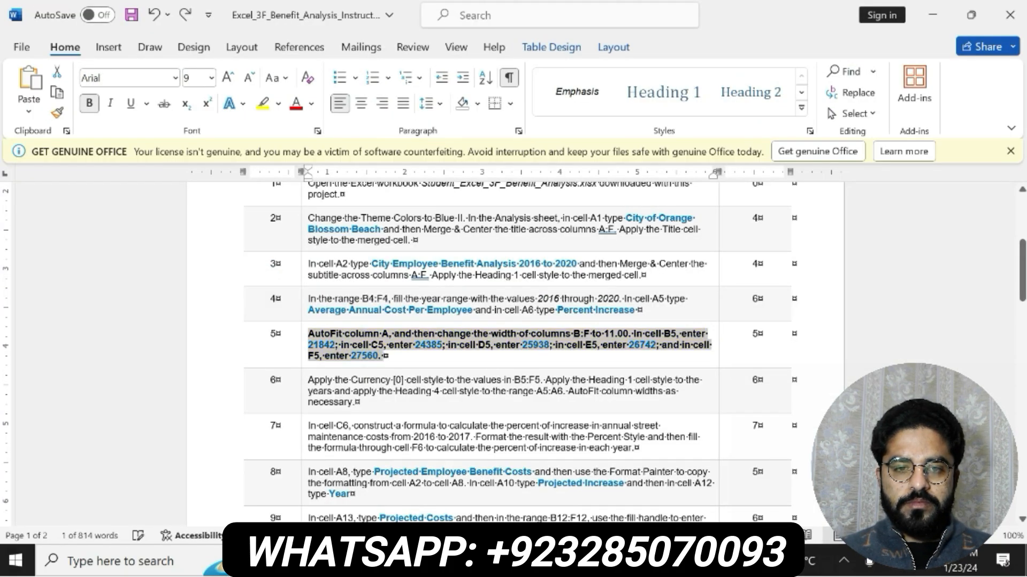
{"action": "key", "text": "ctrl+z"}
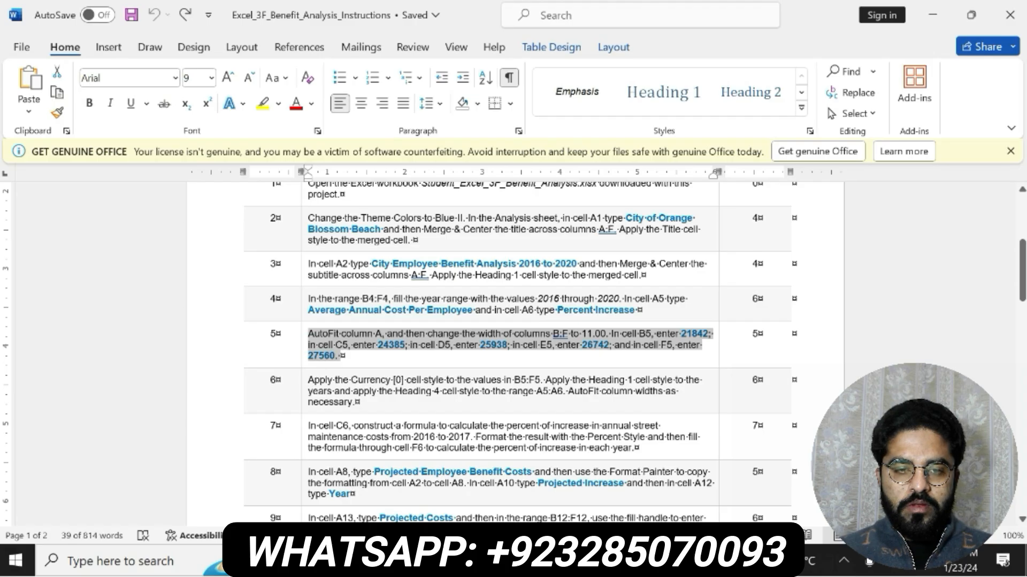
{"action": "left_click_drag", "start_coordinate": [314, 379], "coordinate": [369, 404]}
{"action": "left_click", "coordinate": [428, 384]}
{"action": "left_click", "coordinate": [486, 387]}
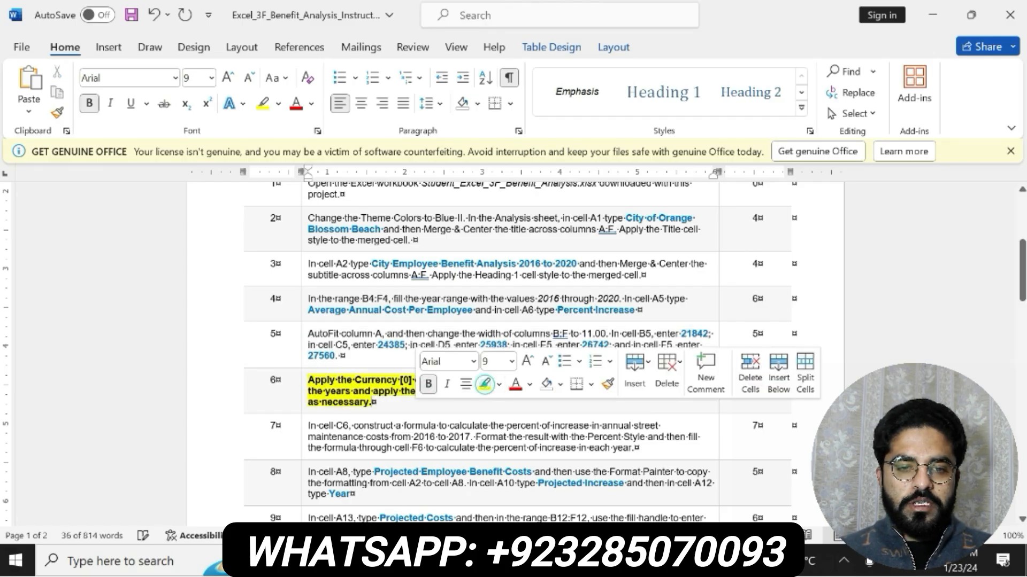
- Copy the range reference B5:F5 from step 6 in Word, then format those cells in Excel as Currency with no decimal places
{"action": "left_click_drag", "start_coordinate": [310, 380], "coordinate": [557, 380]}
{"action": "left_click", "coordinate": [545, 378]}
{"action": "double_click", "coordinate": [544, 380]}
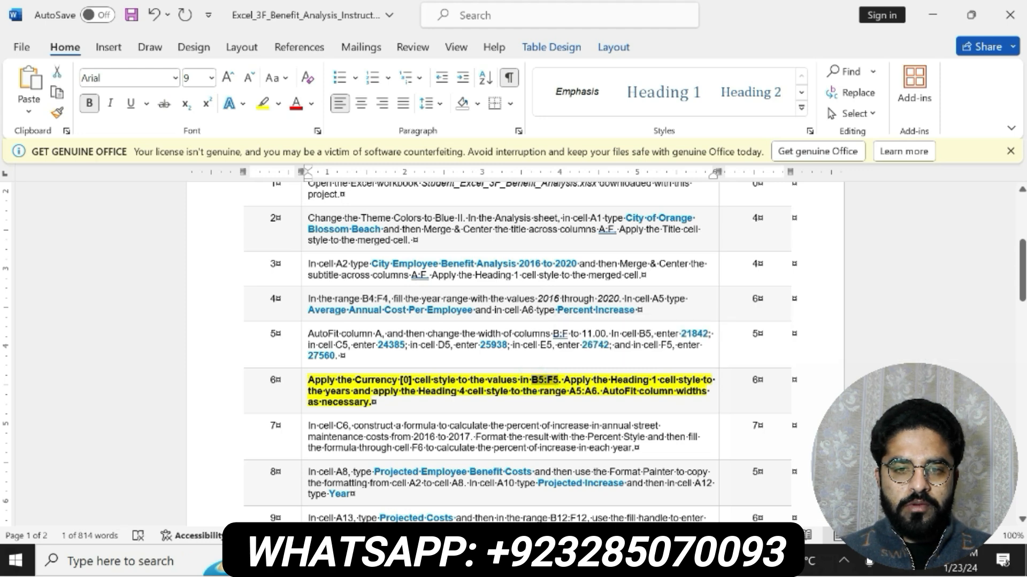
{"action": "key", "text": "alt+Tab"}
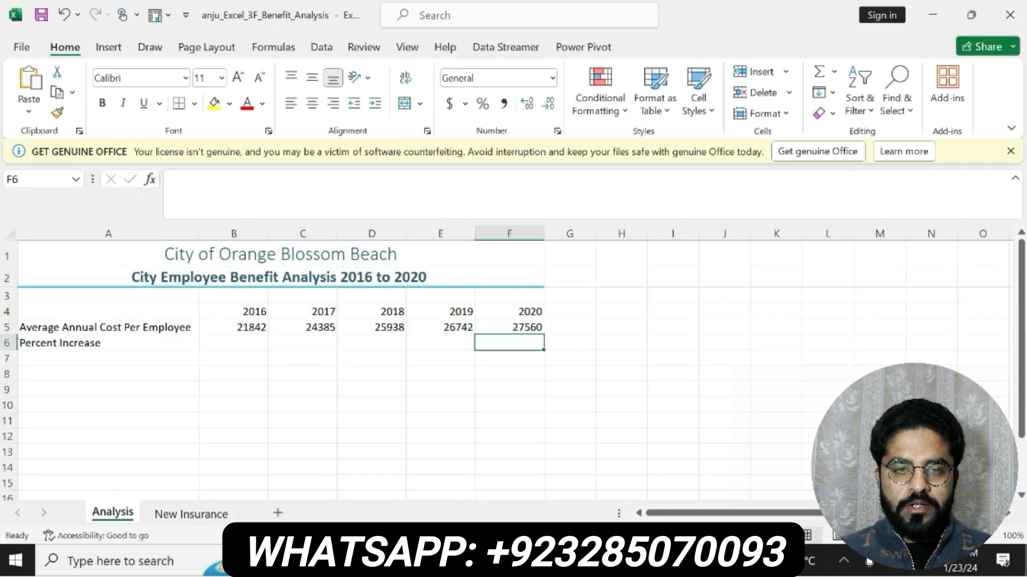
{"action": "left_click", "coordinate": [36, 182]}
{"action": "key", "text": "ctrl+v"}
{"action": "key", "text": "Return"}
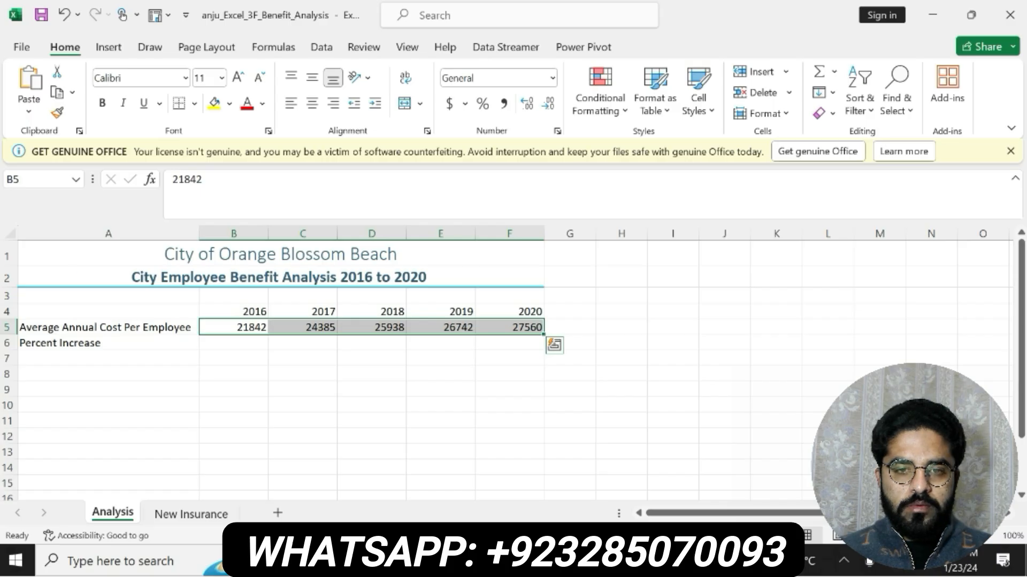
{"action": "left_click", "coordinate": [553, 78]}
{"action": "left_click", "coordinate": [517, 187]}
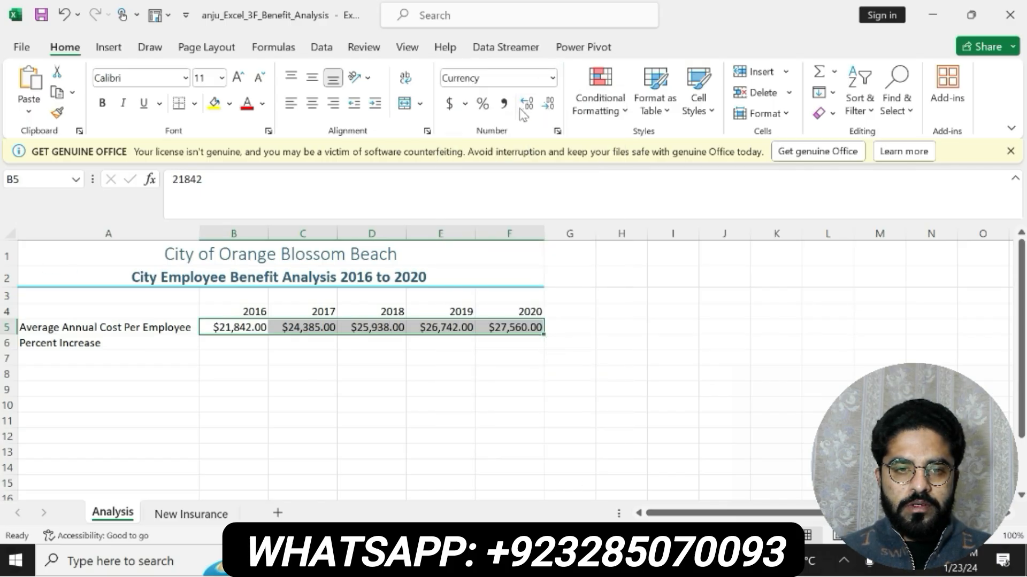
{"action": "left_click", "coordinate": [546, 104]}
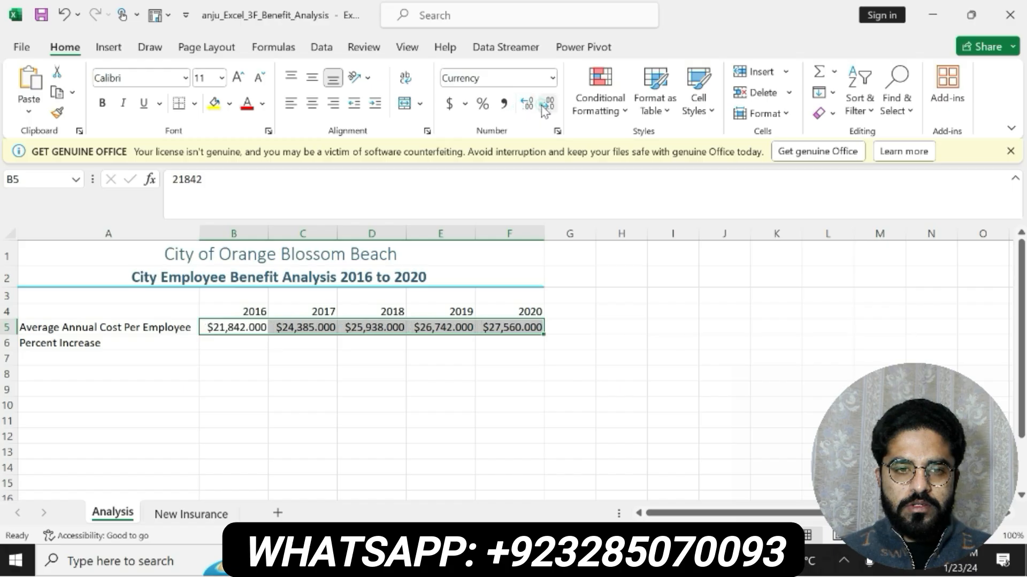
{"action": "left_click", "coordinate": [547, 104]}
- Recheck step 6 in Word, copy its range reference B5:F5, and reselect that range in Excel
{"action": "key", "text": "alt+Tab"}
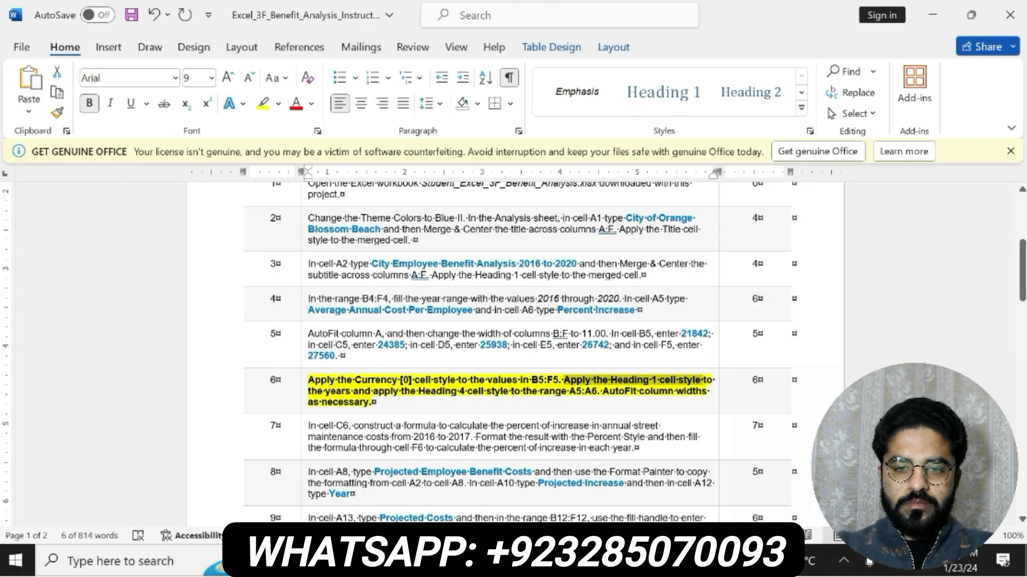
{"action": "left_click_drag", "start_coordinate": [532, 381], "coordinate": [558, 380]}
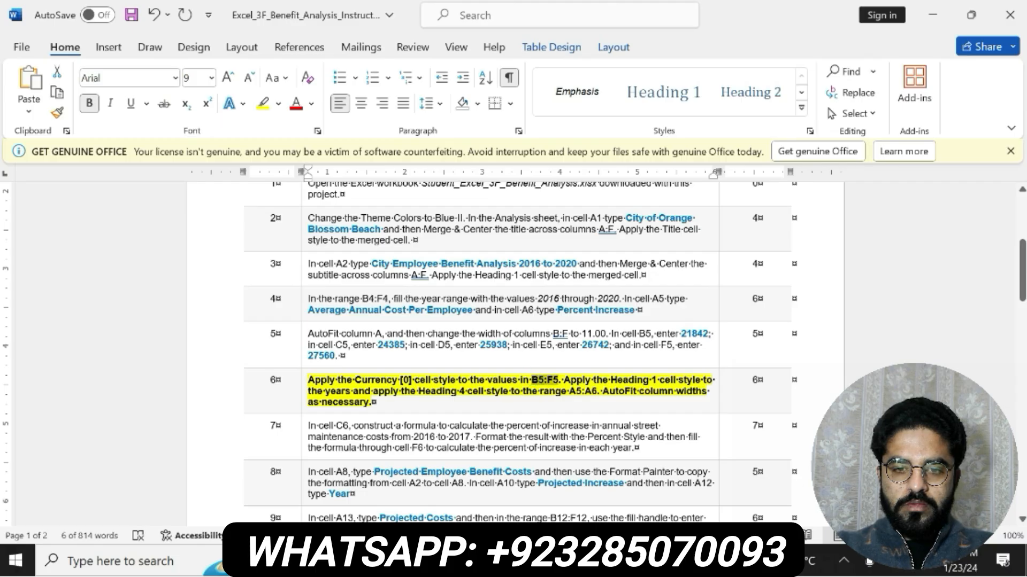
{"action": "key", "text": "ctrl+c"}
{"action": "key", "text": "alt+Tab"}
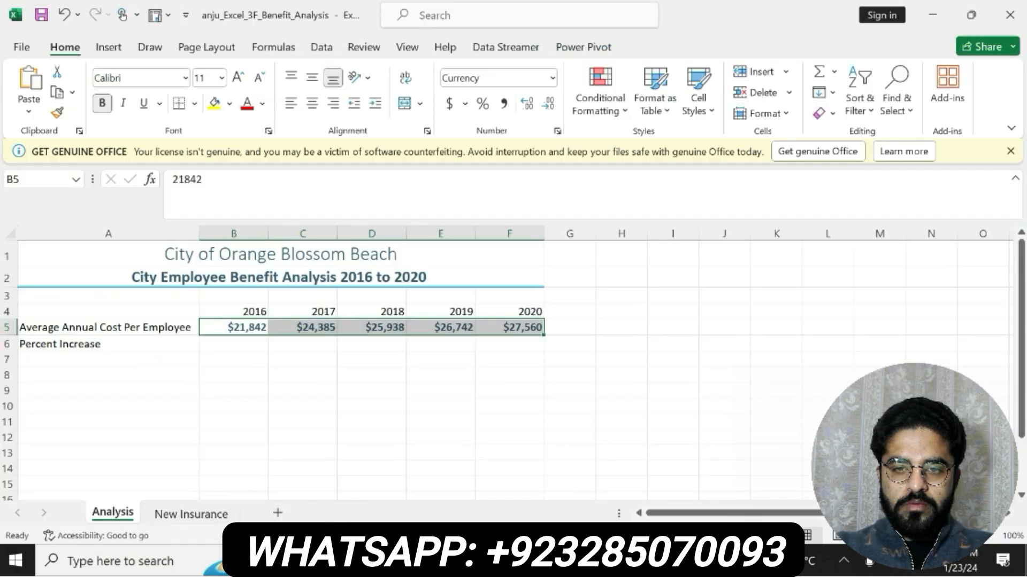
{"action": "left_click", "coordinate": [22, 181]}
{"action": "key", "text": "ctrl+v"}
{"action": "key", "text": "Return"}
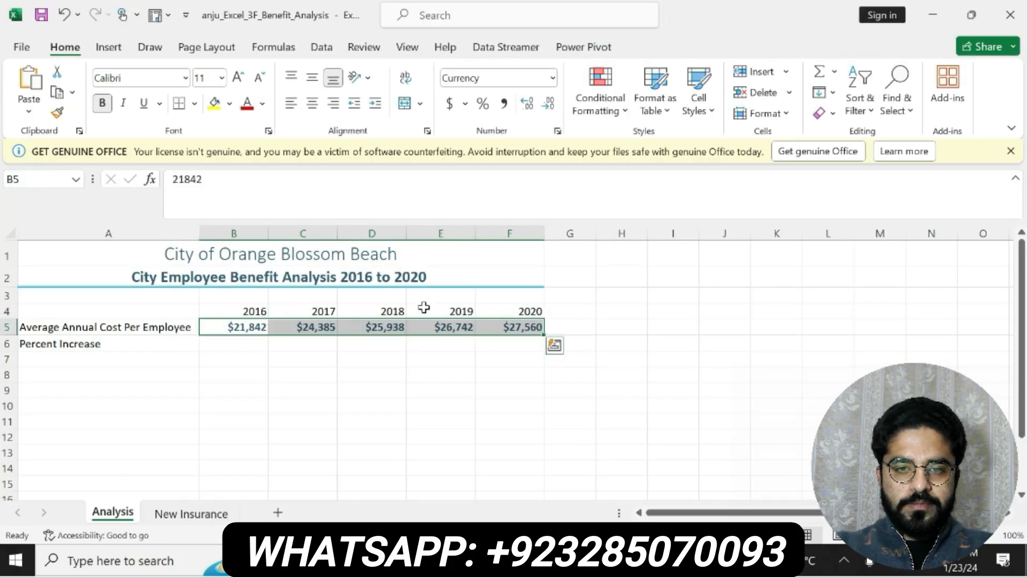
- Copy the range reference A5:A6 from step 6 in Word, then apply the Heading 4 cell style to that range in Excel
{"action": "key", "text": "alt+Tab"}
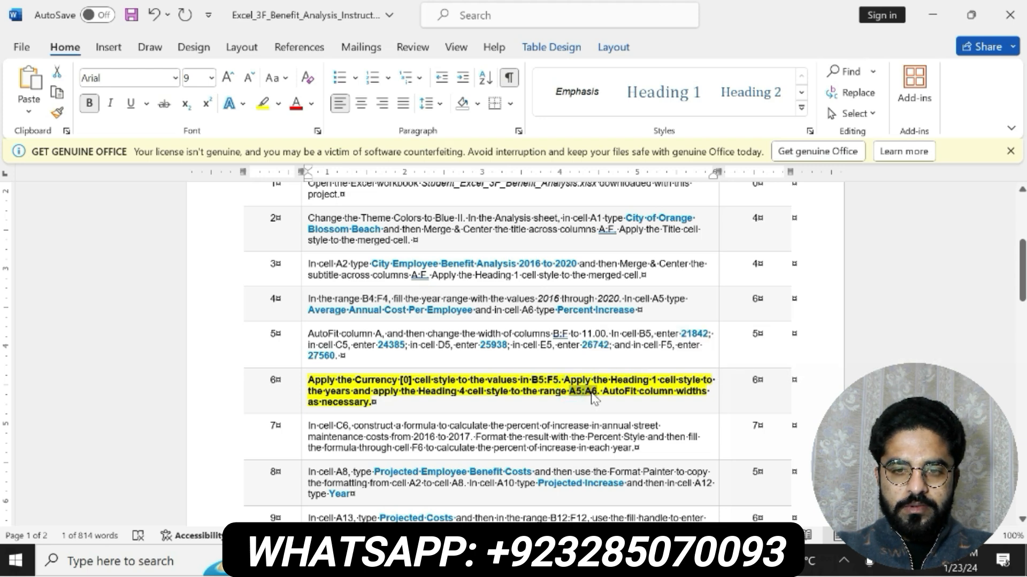
{"action": "key", "text": "alt+Tab"}
{"action": "left_click", "coordinate": [45, 176]}
{"action": "type", "text": "A5:A6"}
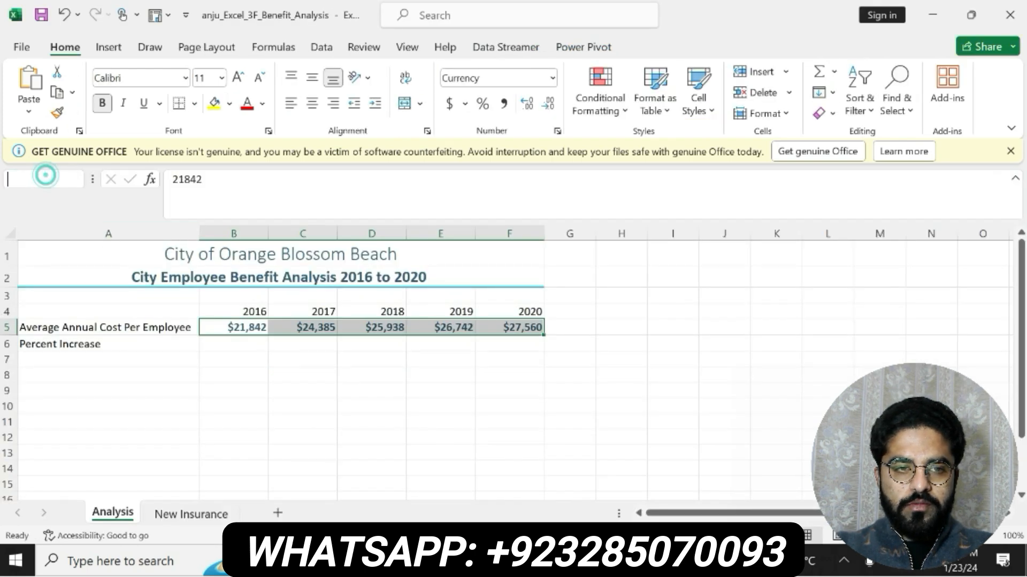
{"action": "key", "text": "Return"}
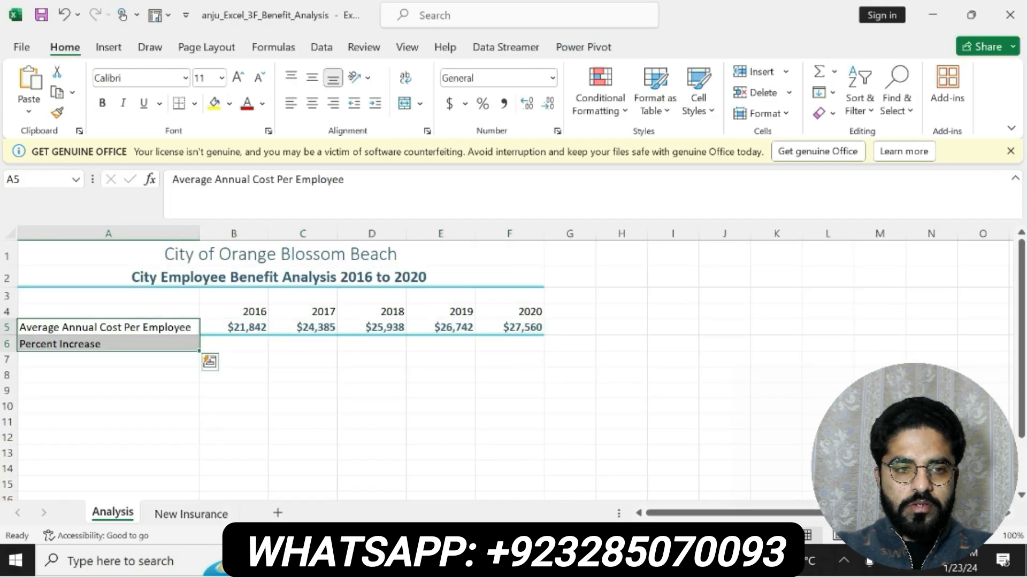
{"action": "left_click", "coordinate": [710, 111]}
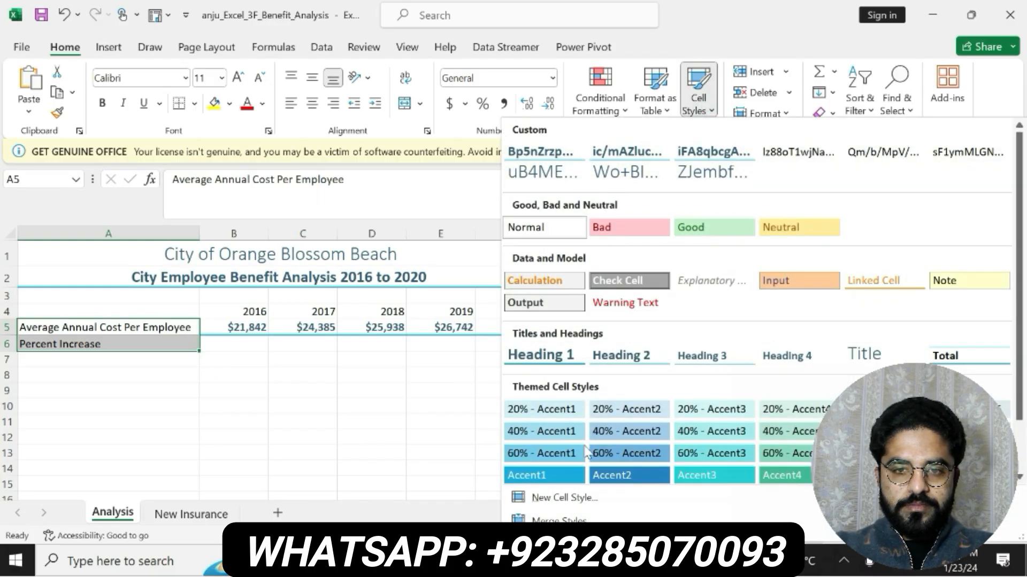
{"action": "key", "text": "alt+Tab"}
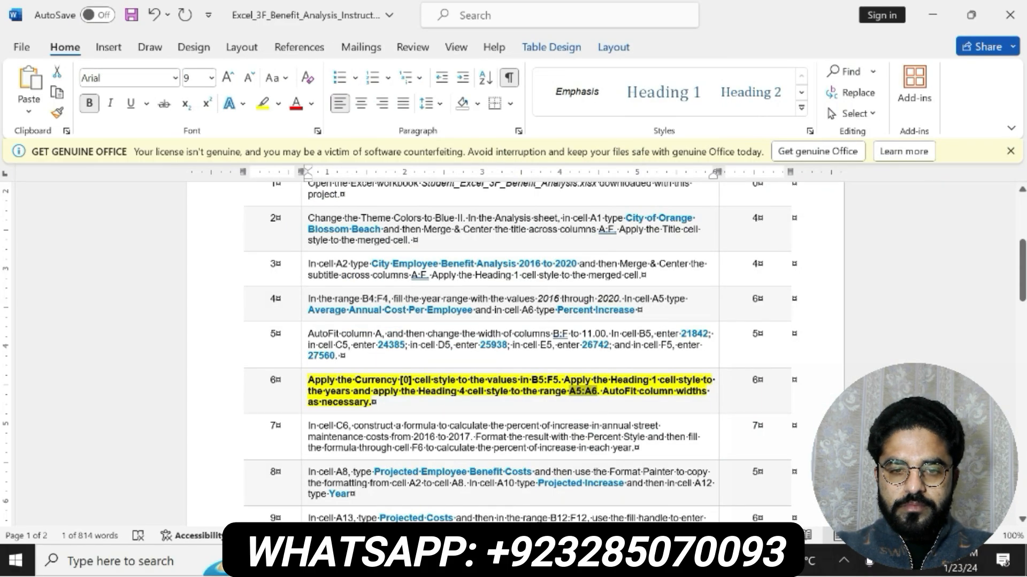
{"action": "key", "text": "alt+Tab"}
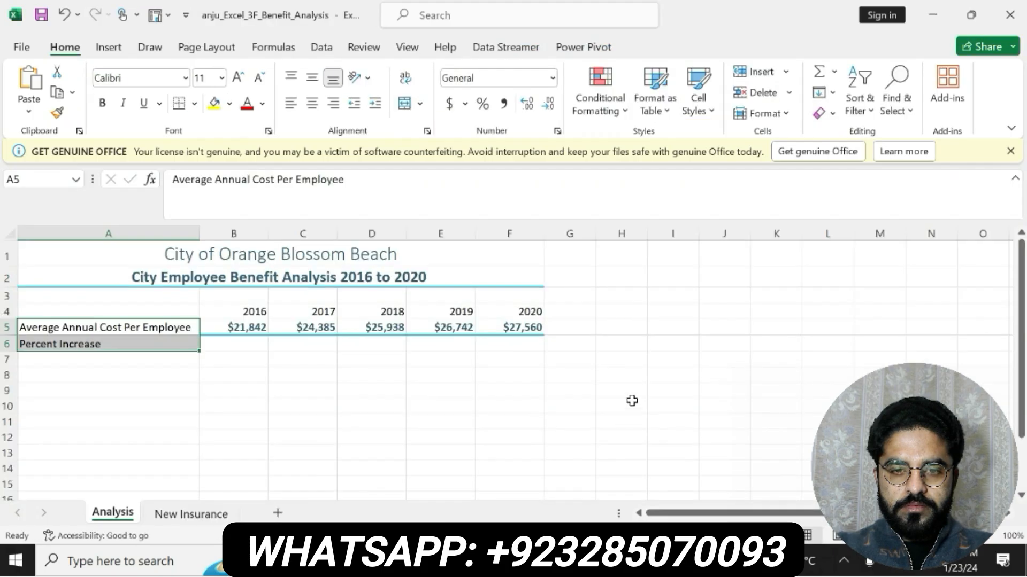
{"action": "left_click", "coordinate": [710, 112]}
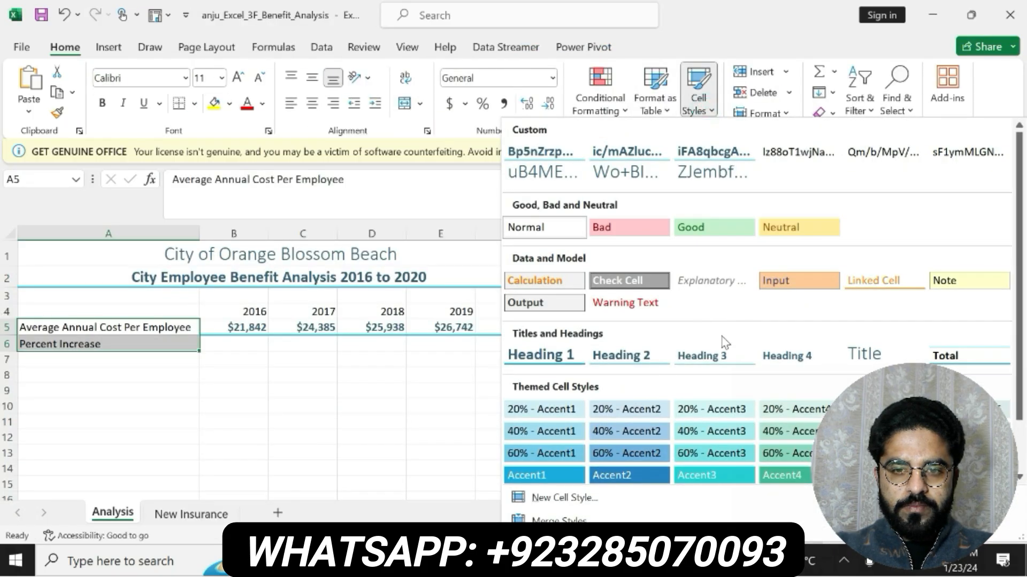
{"action": "left_click", "coordinate": [784, 353]}
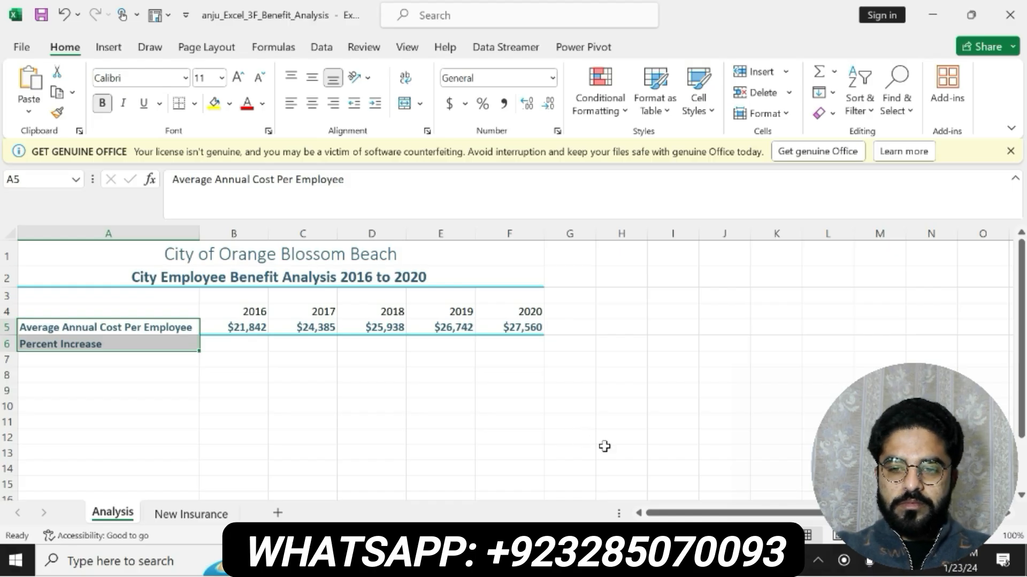
- Recheck step 6 in Word, then apply the Heading 1 cell style to the years in B4:F4 in Excel
{"action": "left_click", "coordinate": [631, 561]}
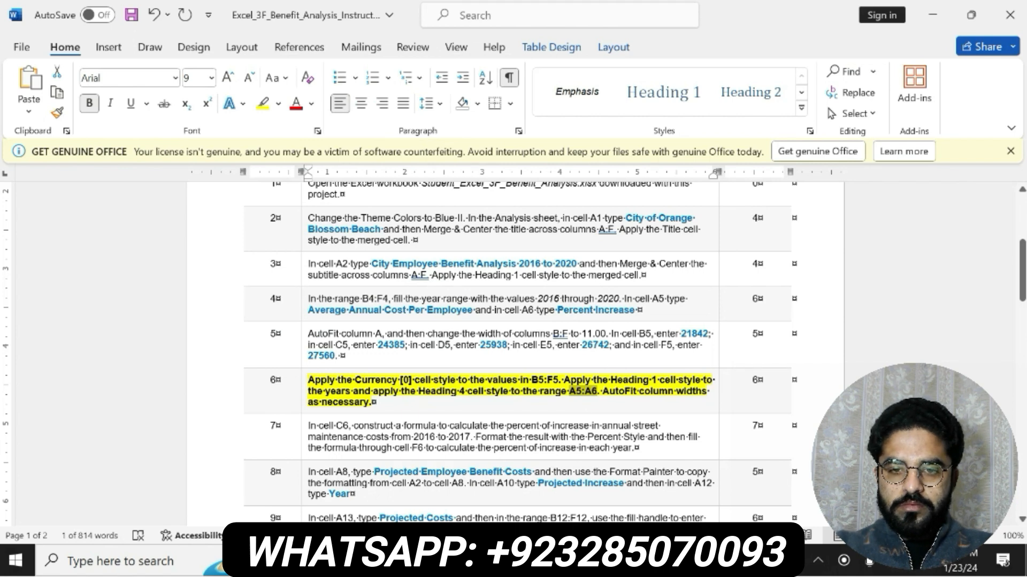
{"action": "key", "text": "alt+Tab"}
{"action": "left_click", "coordinate": [252, 327]}
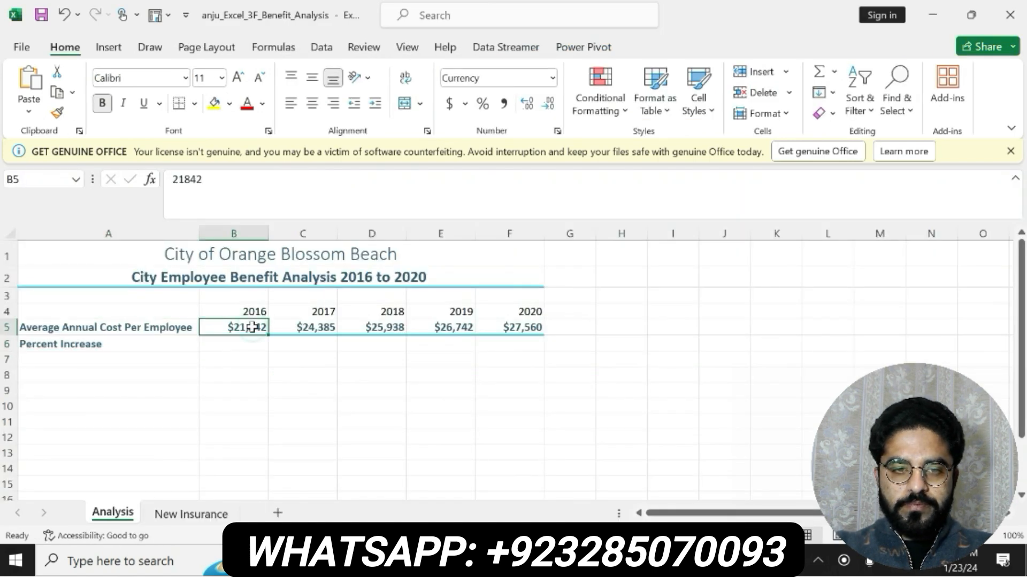
{"action": "left_click_drag", "start_coordinate": [241, 312], "coordinate": [500, 312]}
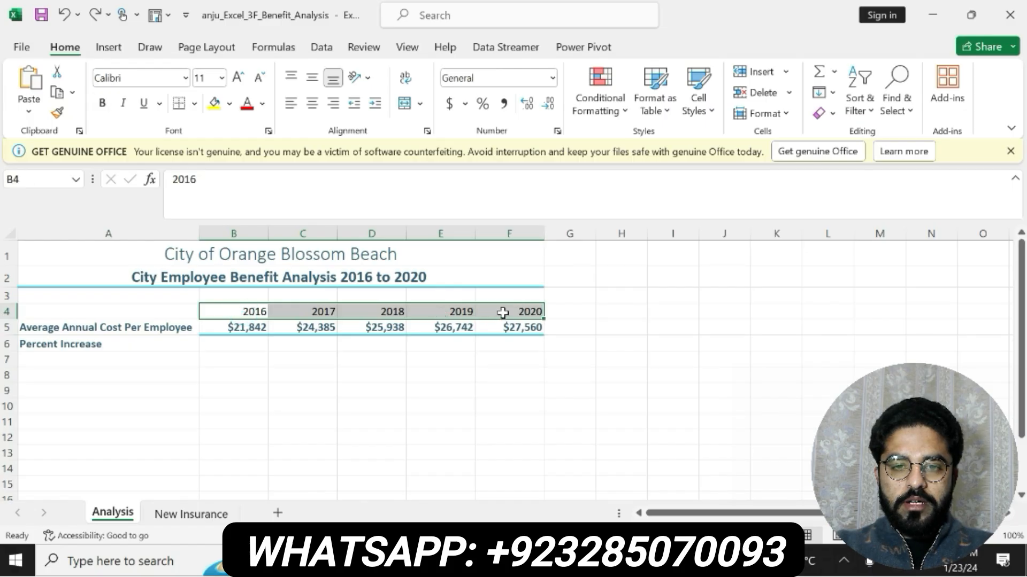
{"action": "left_click", "coordinate": [712, 112]}
{"action": "left_click", "coordinate": [540, 355]}
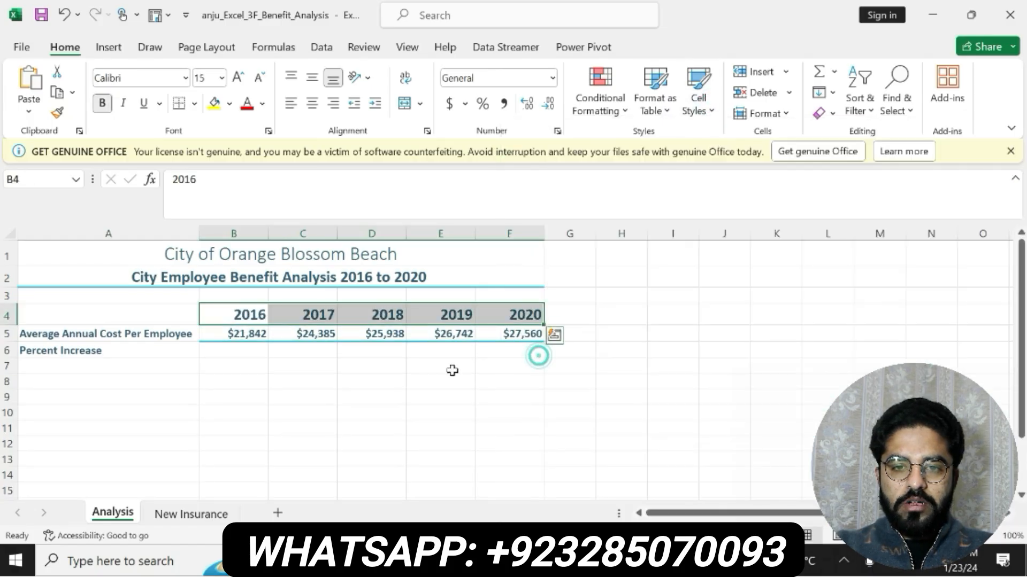
- Reset the average annual cost values in B5:F5 to the Normal cell style
{"action": "left_click_drag", "start_coordinate": [248, 332], "coordinate": [534, 333]}
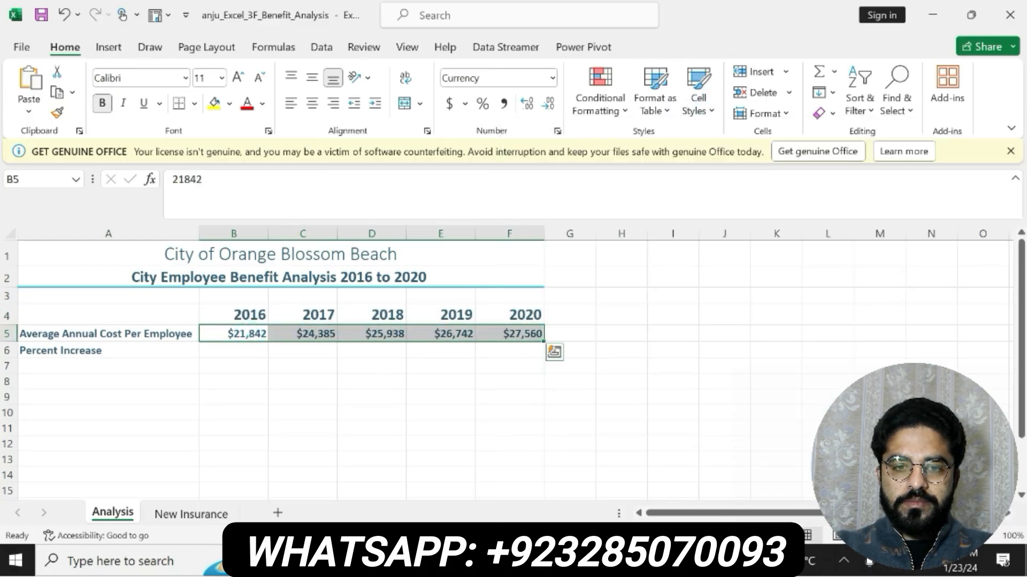
{"action": "left_click", "coordinate": [713, 111]}
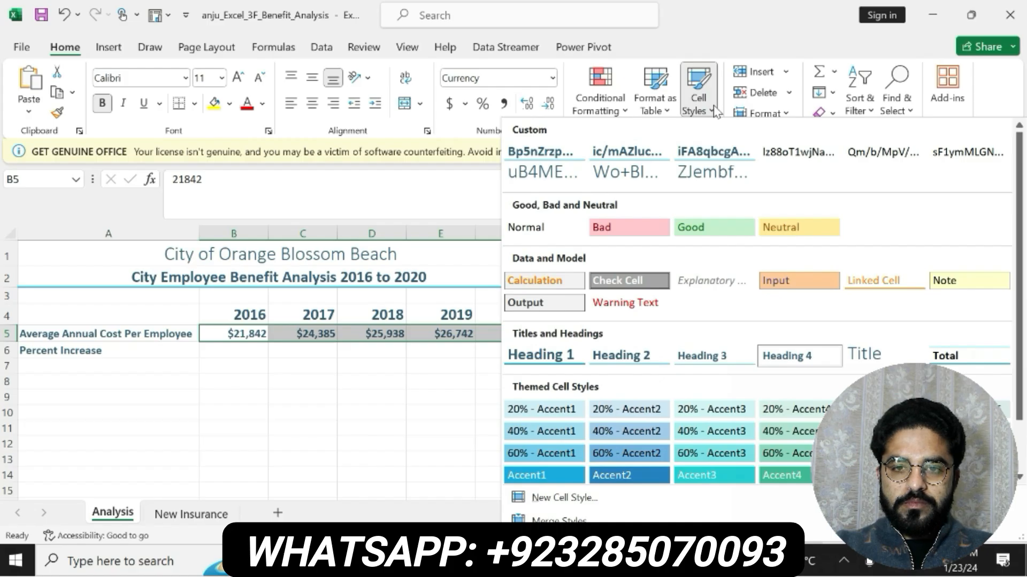
{"action": "left_click", "coordinate": [555, 501]}
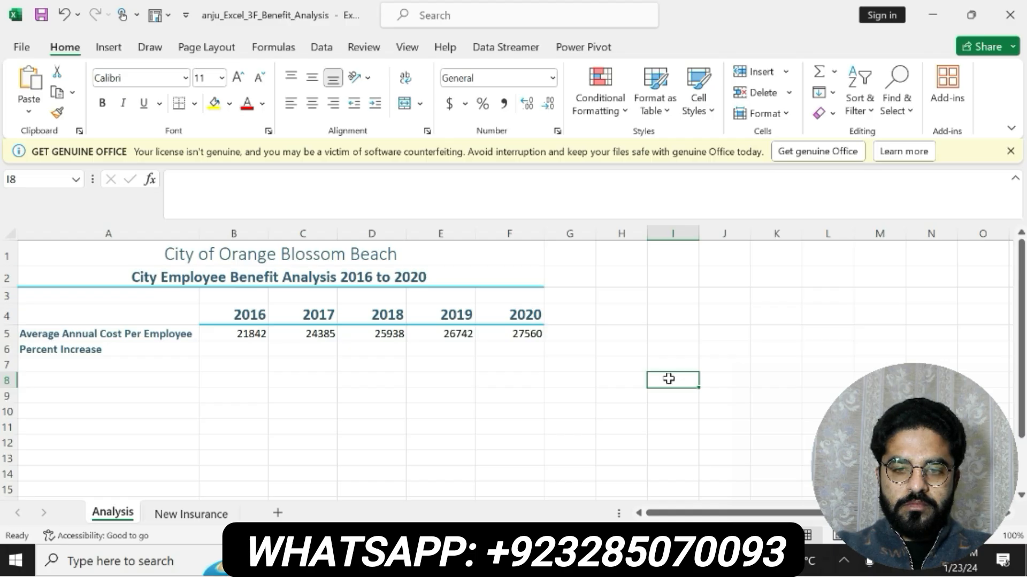
- Switch to Word, undo the highlight and bold on step 6, and make the step 7 instruction bold with yellow highlighting
{"action": "left_click", "coordinate": [749, 561]}
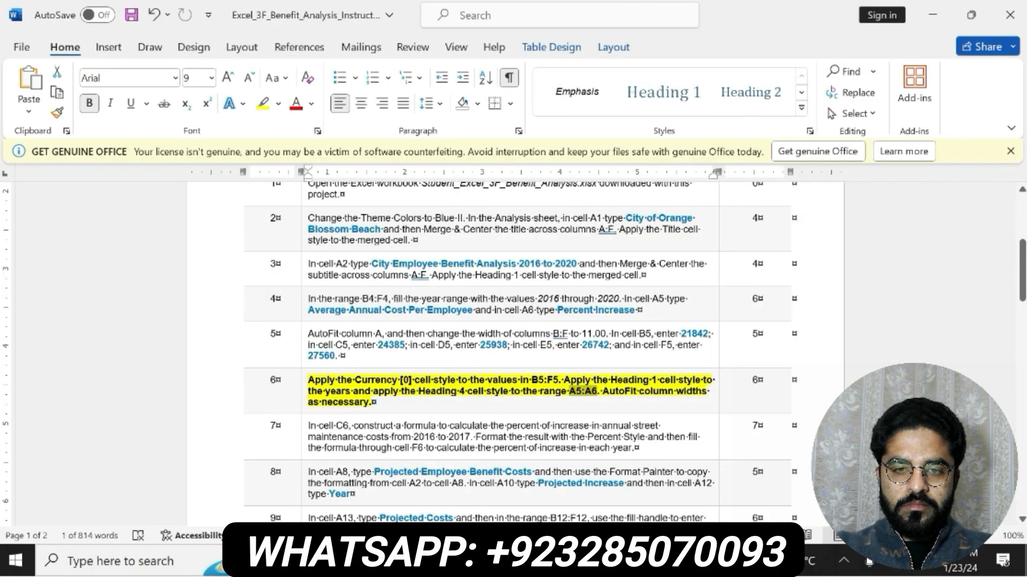
{"action": "key", "text": "ctrl+z"}
{"action": "left_click_drag", "start_coordinate": [309, 426], "coordinate": [619, 434]}
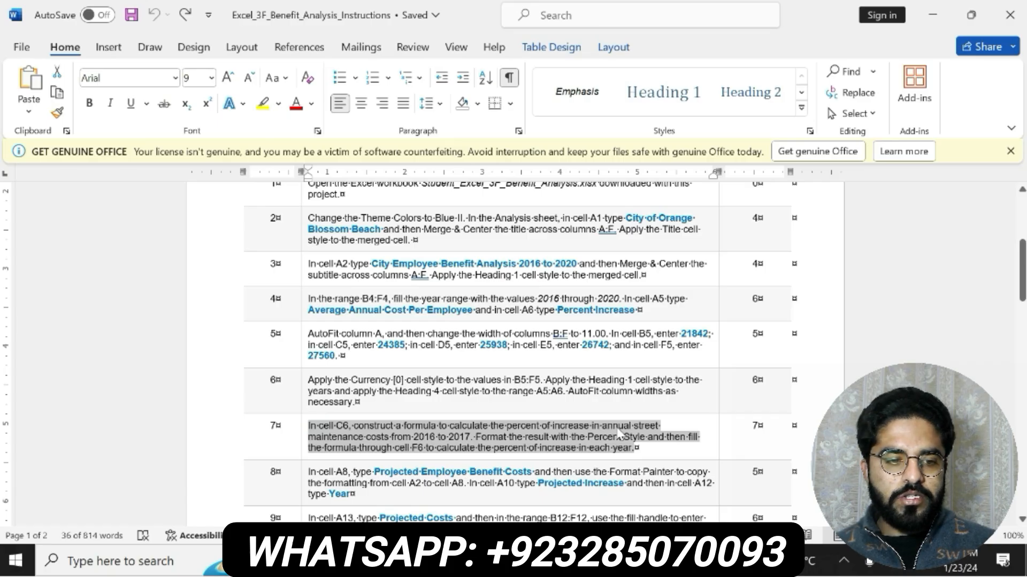
{"action": "left_click", "coordinate": [635, 418]}
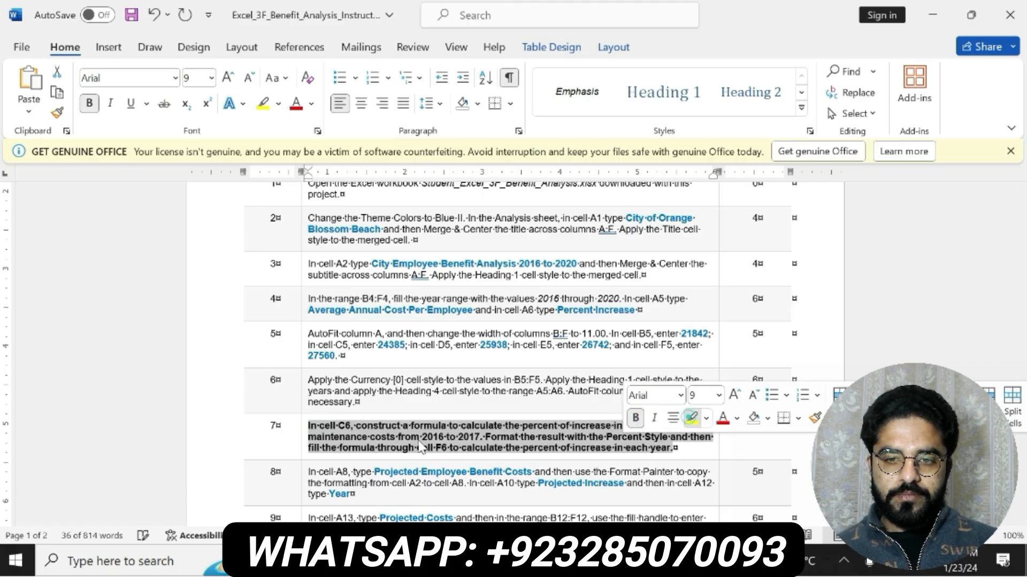
{"action": "left_click", "coordinate": [691, 418]}
{"action": "left_click_drag", "start_coordinate": [309, 426], "coordinate": [666, 448]}
- Switch to Excel and enter the percent increase formula =(C5-B5)/B5 in cell C6
{"action": "key", "text": "alt+Tab"}
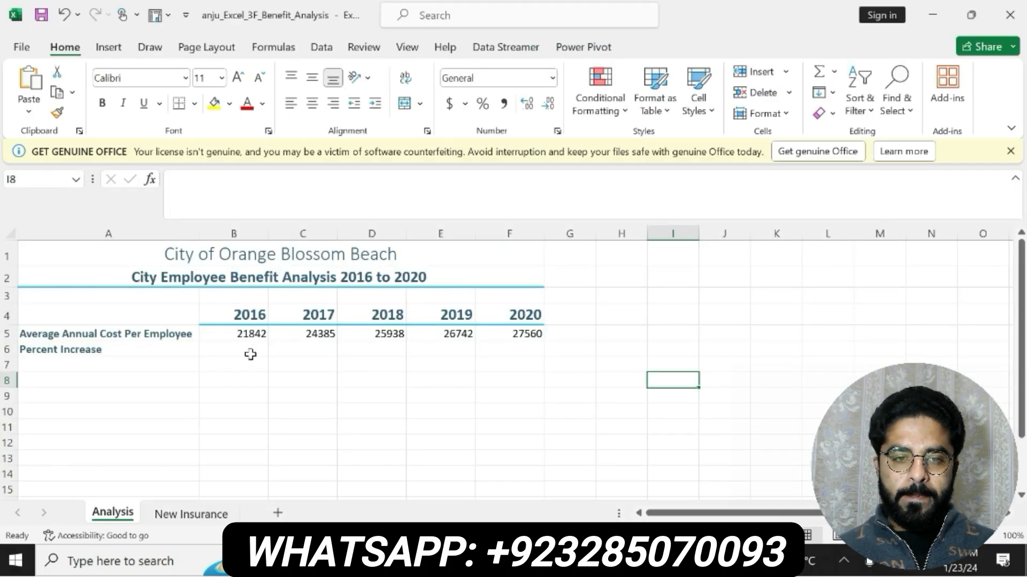
{"action": "left_click", "coordinate": [286, 347]}
{"action": "left_click", "coordinate": [298, 195]}
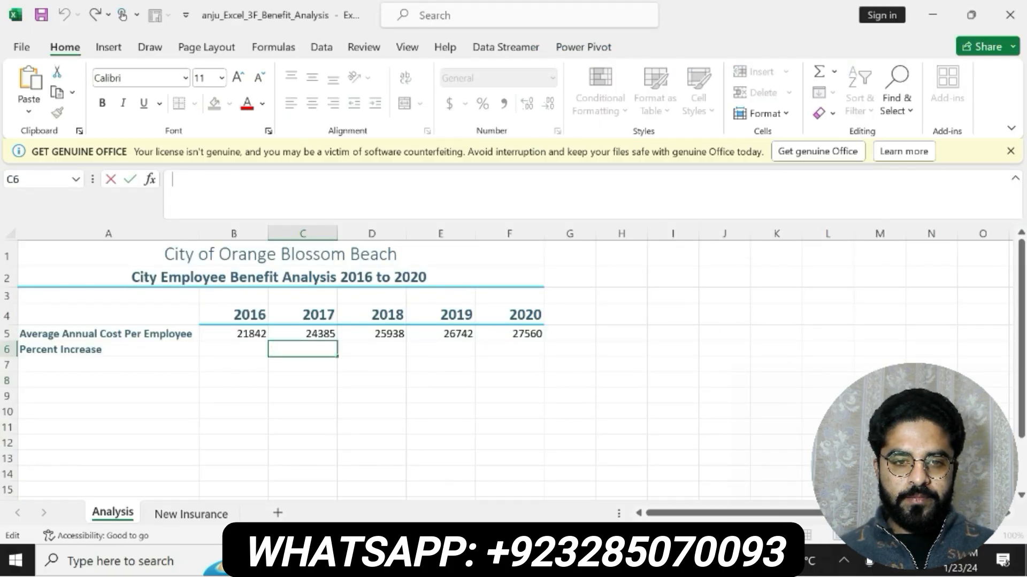
{"action": "type", "text": "=("}
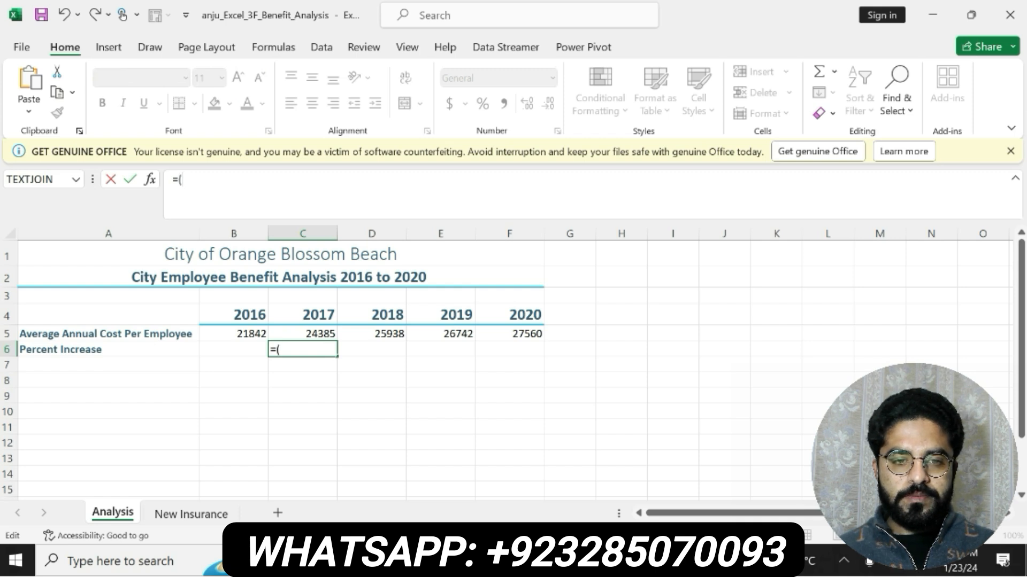
{"action": "type", "text": "c5-b5"}
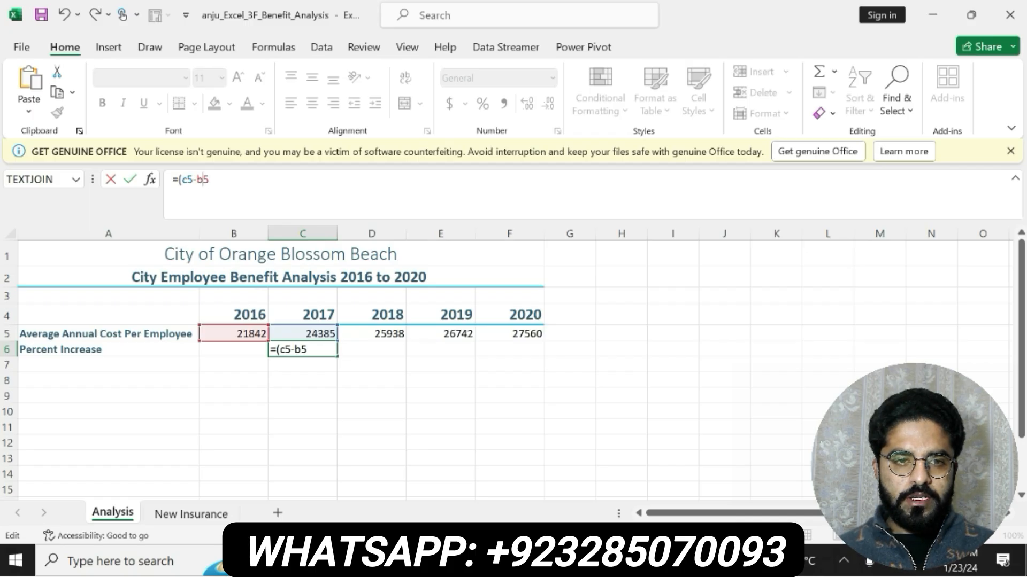
{"action": "left_click", "coordinate": [270, 180]}
{"action": "type", "text": ")/"}
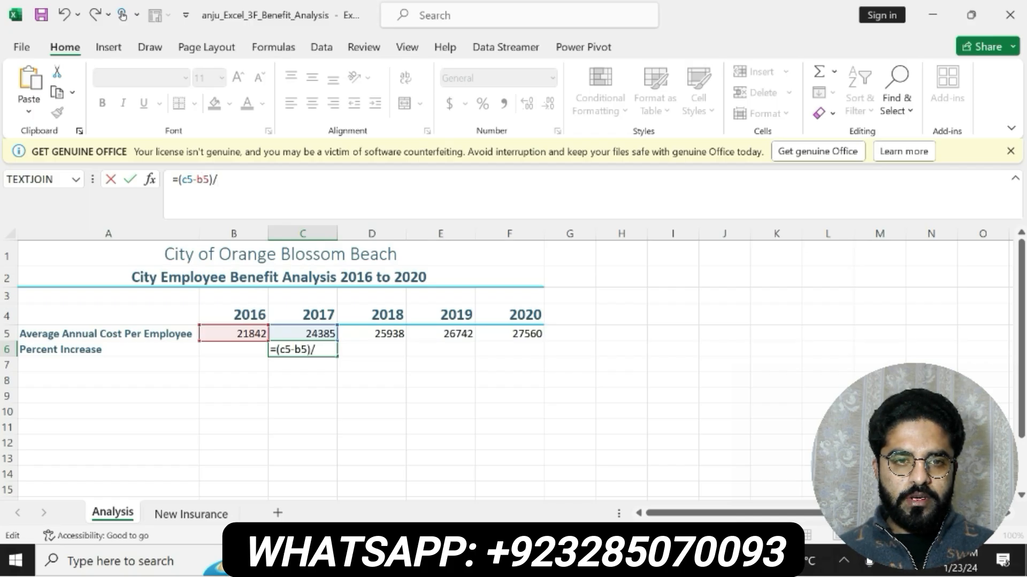
{"action": "type", "text": "b5"}
{"action": "key", "text": "Return"}
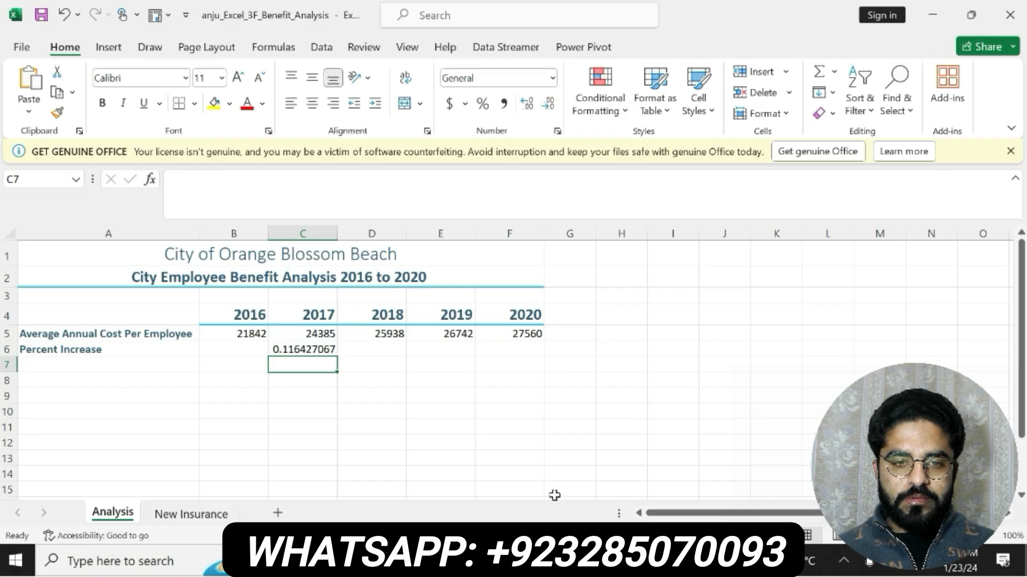
- Recheck step 7 in Word, then fill the C6 formula through F6 in Excel and format the range with Percent Style
{"action": "left_click", "coordinate": [599, 561]}
{"action": "left_click", "coordinate": [522, 448]}
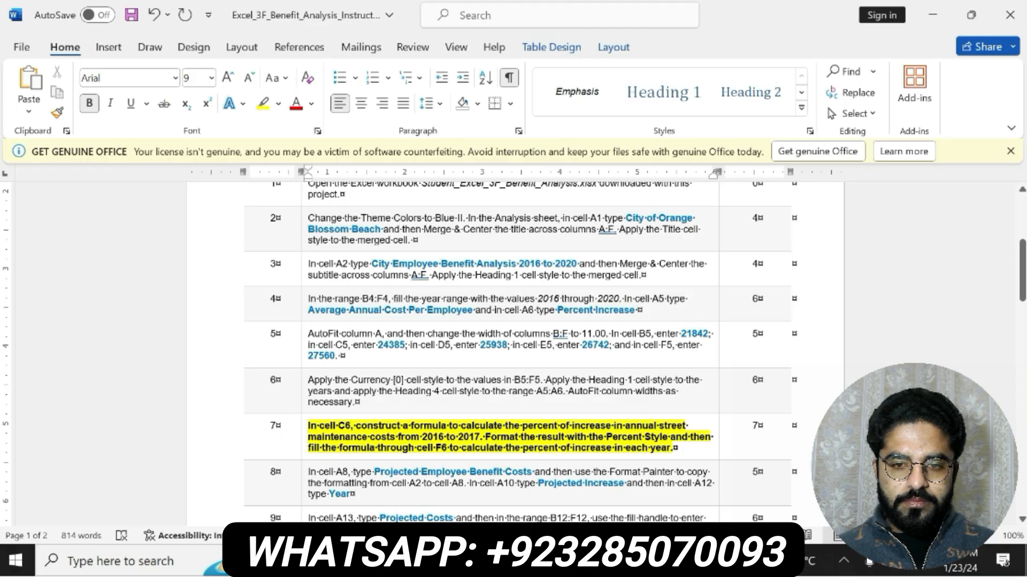
{"action": "key", "text": "alt+Tab"}
{"action": "left_click", "coordinate": [309, 348]}
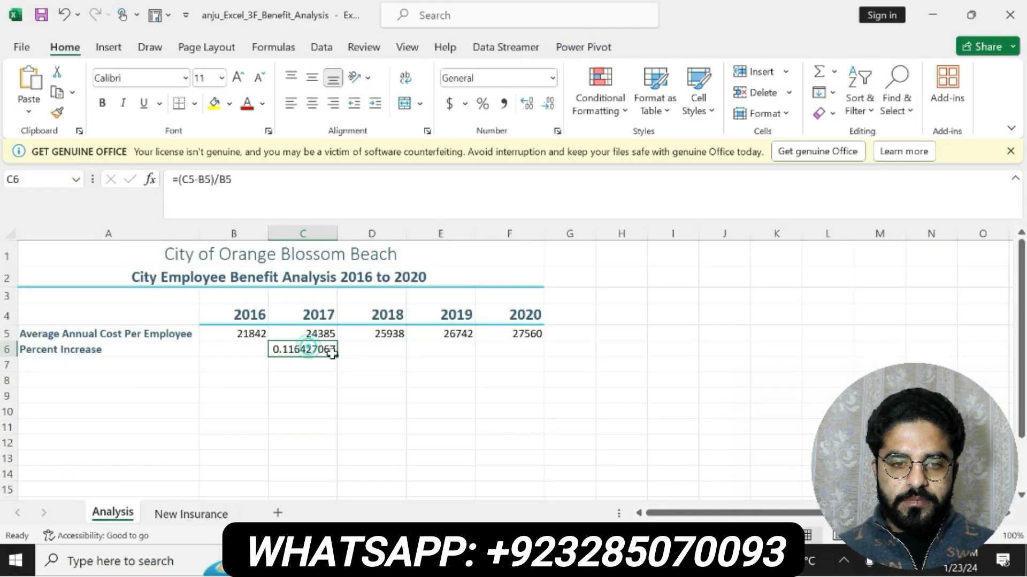
{"action": "left_click_drag", "start_coordinate": [336, 356], "coordinate": [544, 342]}
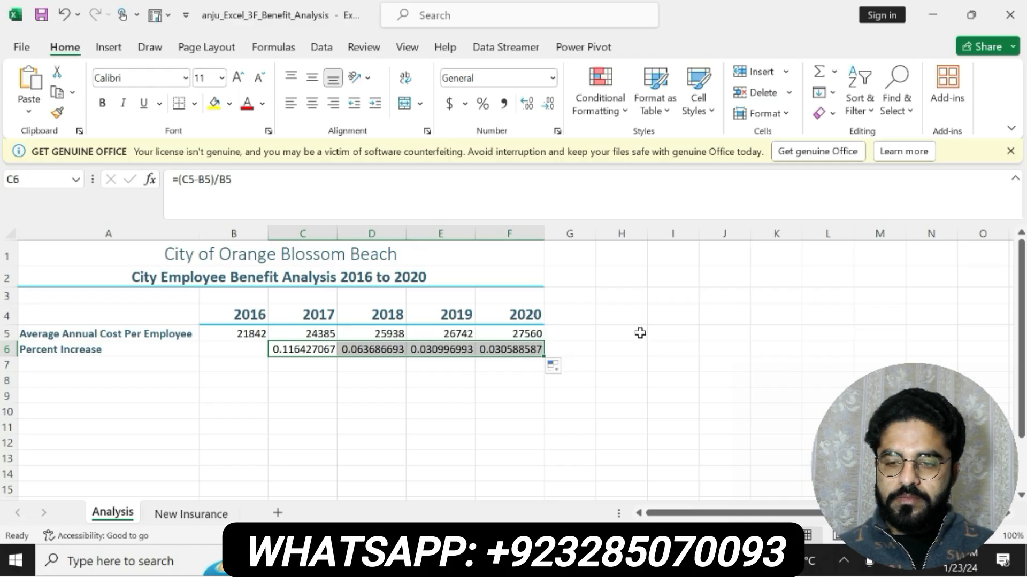
{"action": "left_click", "coordinate": [448, 106]}
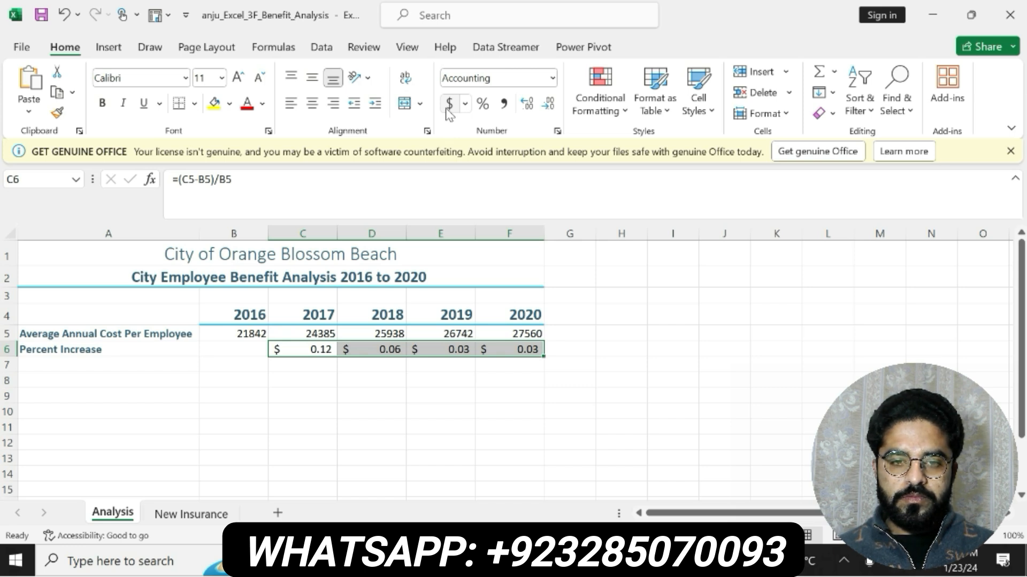
{"action": "left_click", "coordinate": [482, 104]}
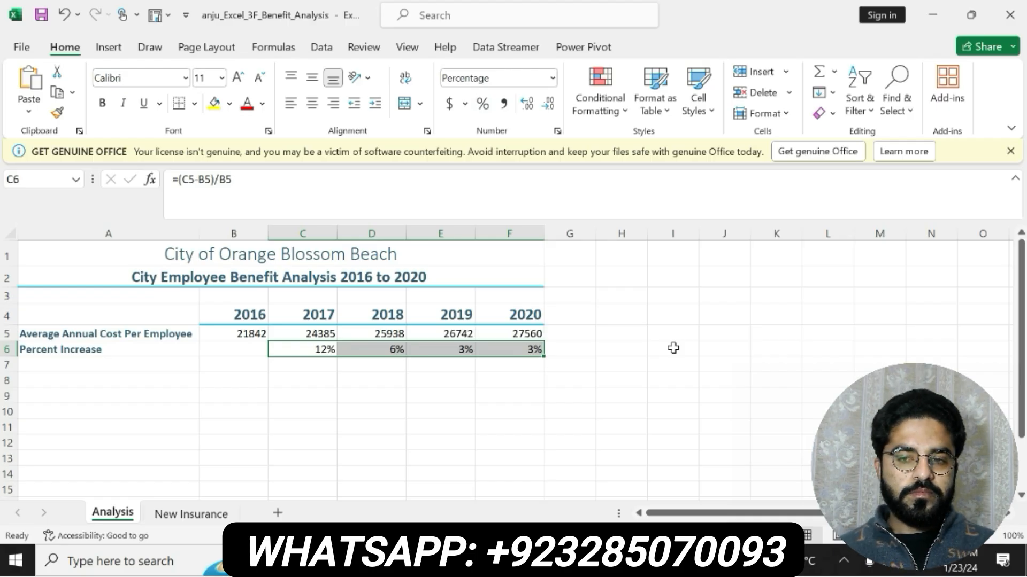
- Switch to Word, undo the highlight and bold on step 7, and make the step 8 instruction bold with yellow highlighting
{"action": "key", "text": "alt+Tab"}
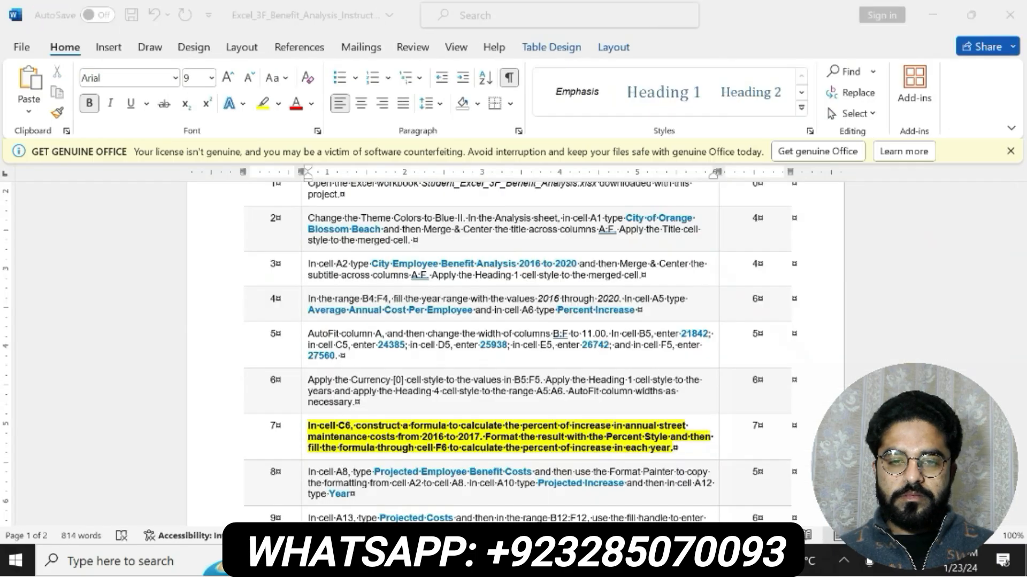
{"action": "scroll", "coordinate": [1021, 265], "scroll_direction": "down", "scroll_amount": 3}
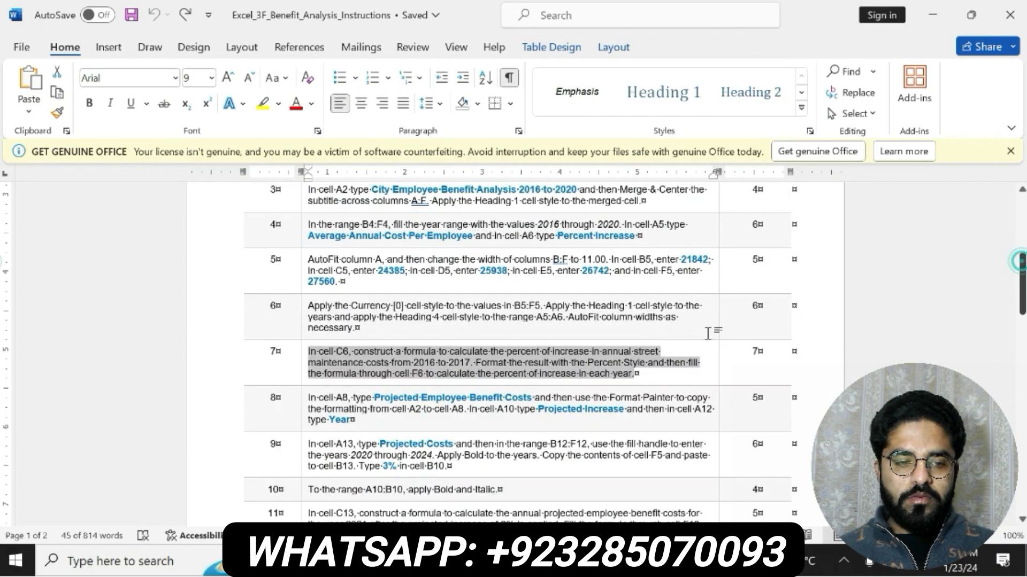
{"action": "mouse_move", "coordinate": [309, 396]}
{"action": "left_mouse_down"}
{"action": "mouse_move", "coordinate": [368, 409]}
{"action": "mouse_move", "coordinate": [355, 420]}
{"action": "mouse_move", "coordinate": [350, 399]}
{"action": "mouse_move", "coordinate": [700, 399]}
{"action": "mouse_move", "coordinate": [401, 421]}
{"action": "left_mouse_up"}
{"action": "left_click", "coordinate": [369, 394]}
{"action": "left_click", "coordinate": [423, 394]}
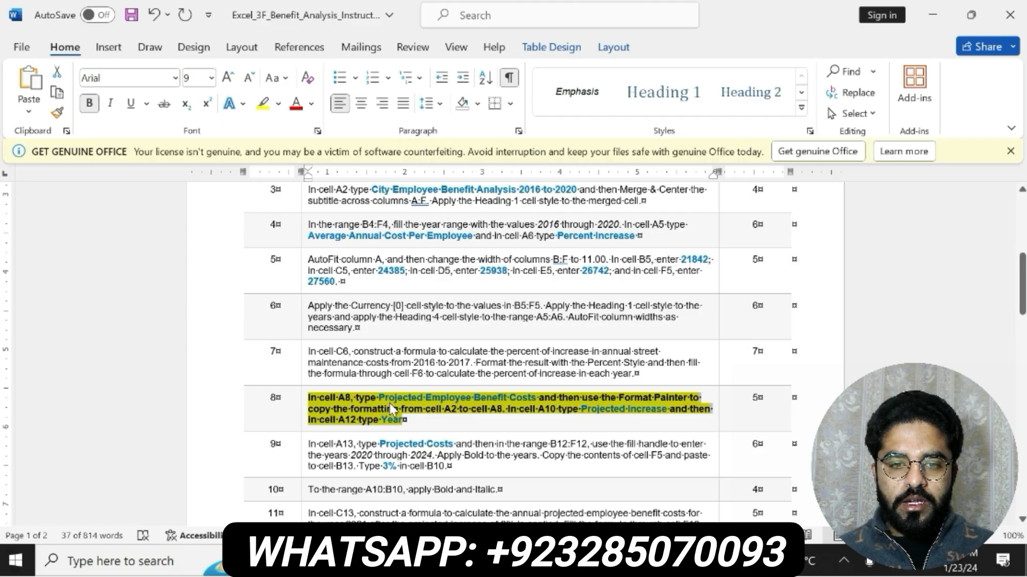
- Copy the Projected Employee Benefit Costs text from step 8 in Word and enter it in cell A8 in Excel
{"action": "left_click", "coordinate": [390, 403]}
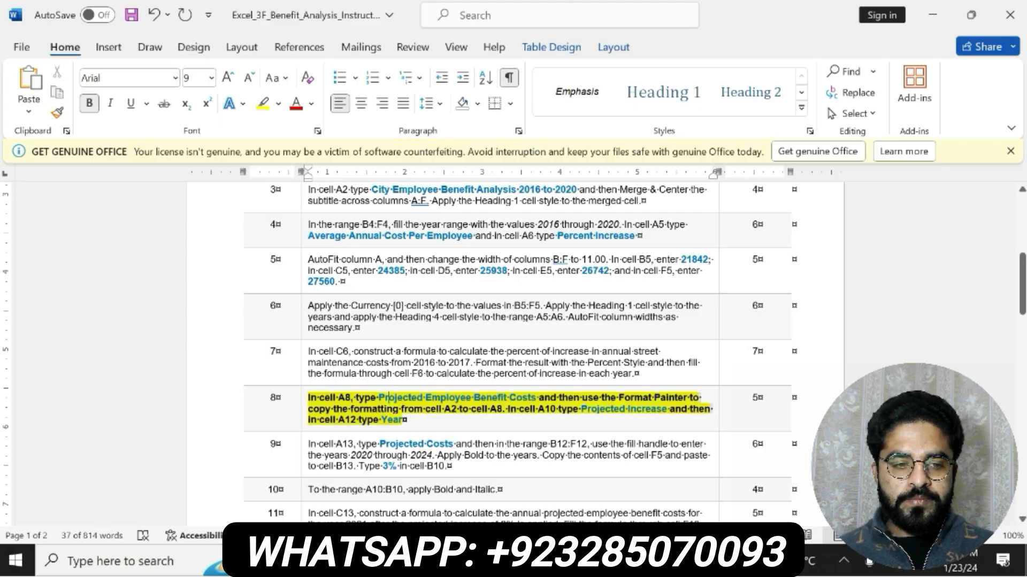
{"action": "left_click_drag", "start_coordinate": [378, 398], "coordinate": [537, 399]}
{"action": "key", "text": "ctrl+c"}
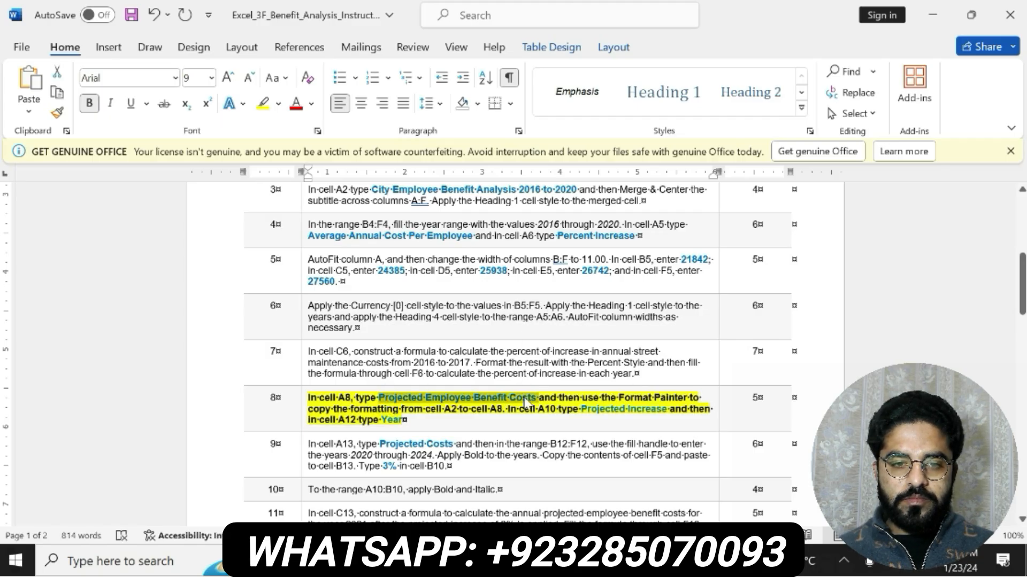
{"action": "key", "text": "alt+Tab"}
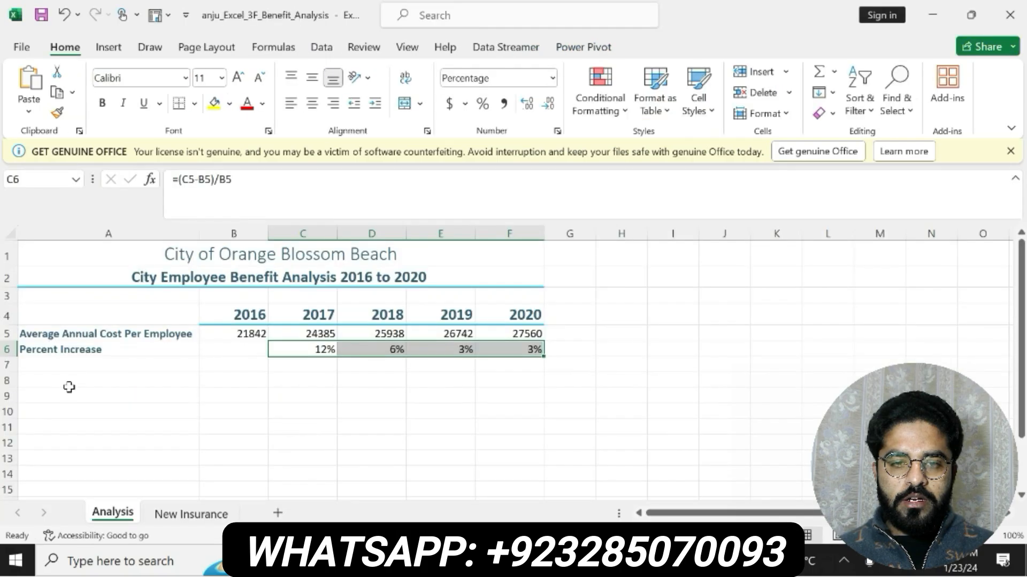
{"action": "left_click", "coordinate": [54, 378]}
{"action": "key", "text": "ctrl+v"}
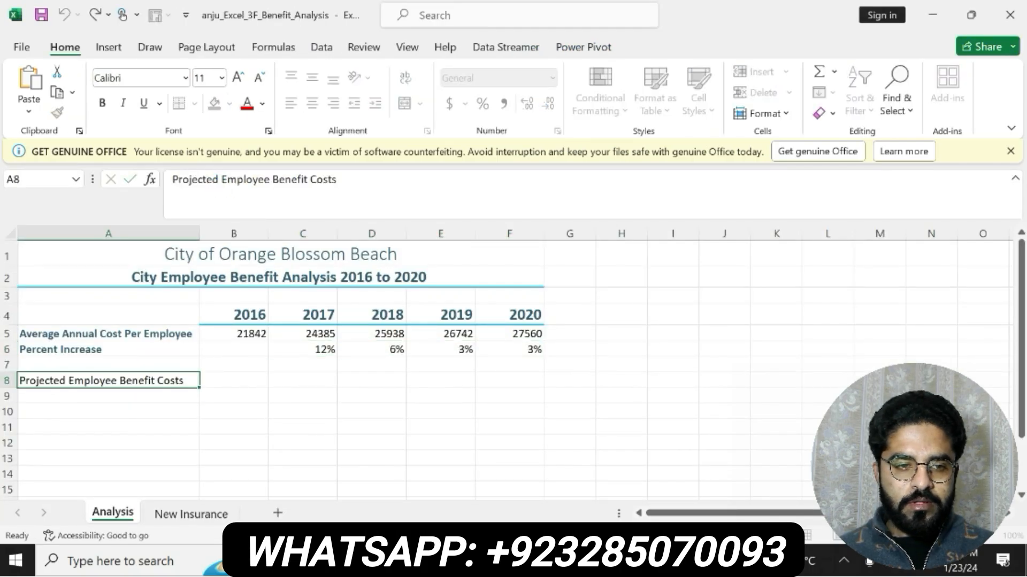
{"action": "key", "text": "Return"}
- Recheck step 8 in Word, then use Format Painter in Excel to copy the formatting of cell A2 to A8
{"action": "key", "text": "alt+Tab"}
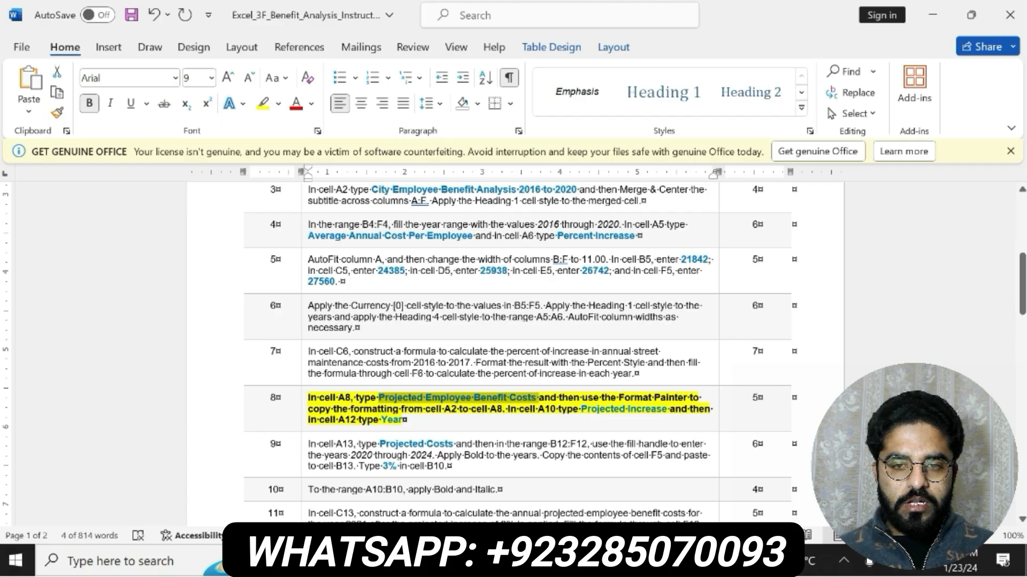
{"action": "key", "text": "alt+Tab"}
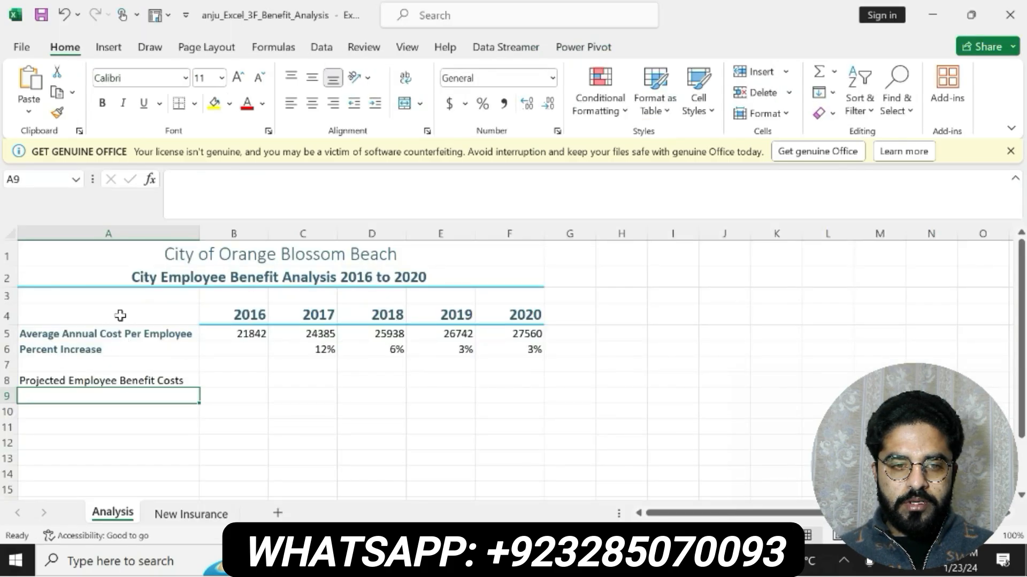
{"action": "left_click", "coordinate": [160, 278]}
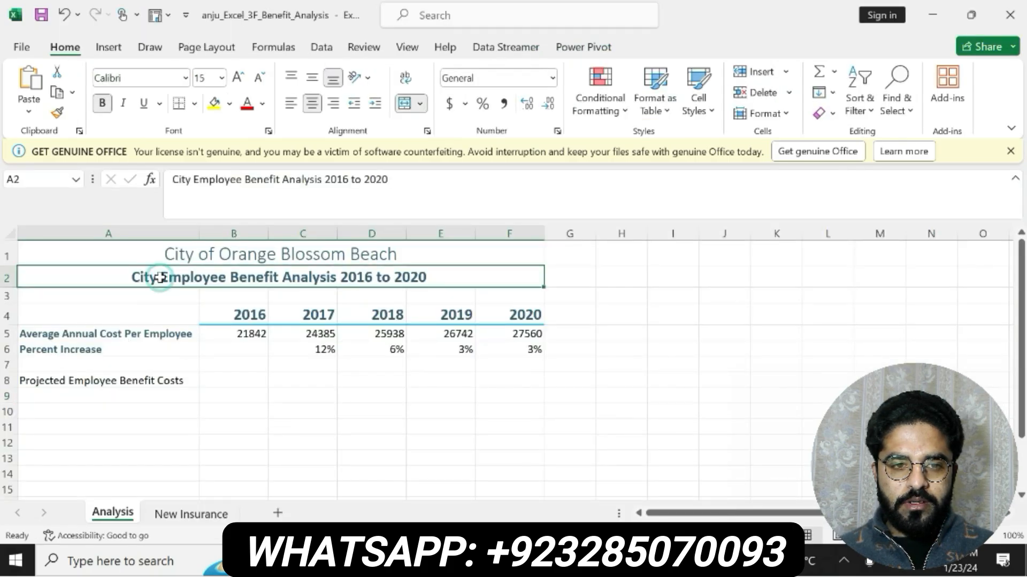
{"action": "left_click", "coordinate": [57, 112]}
{"action": "left_click", "coordinate": [111, 381]}
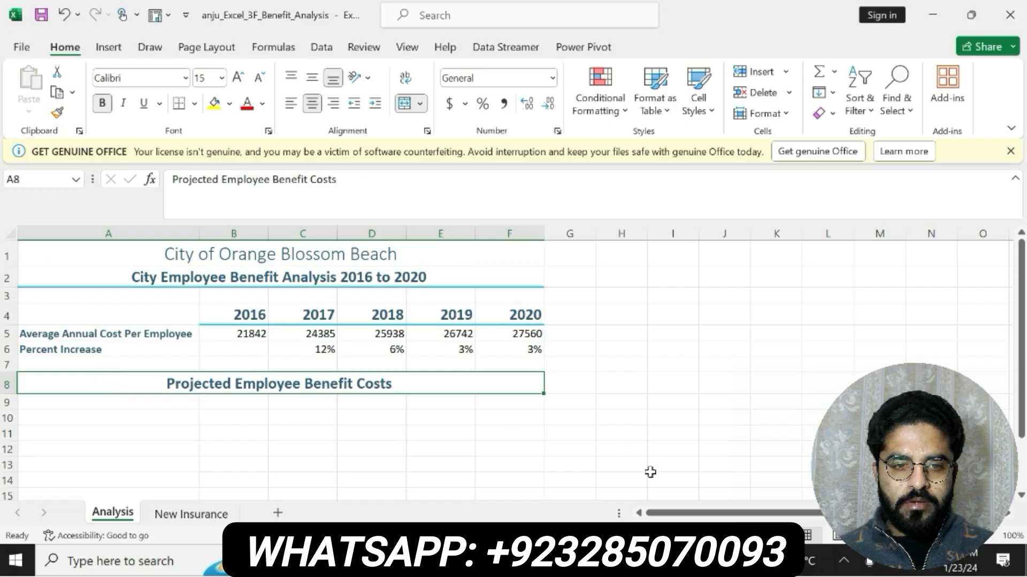
- Copy the Projected Increase text from step 8 in Word and enter it in cell A10 in Excel
{"action": "key", "text": "alt+Tab"}
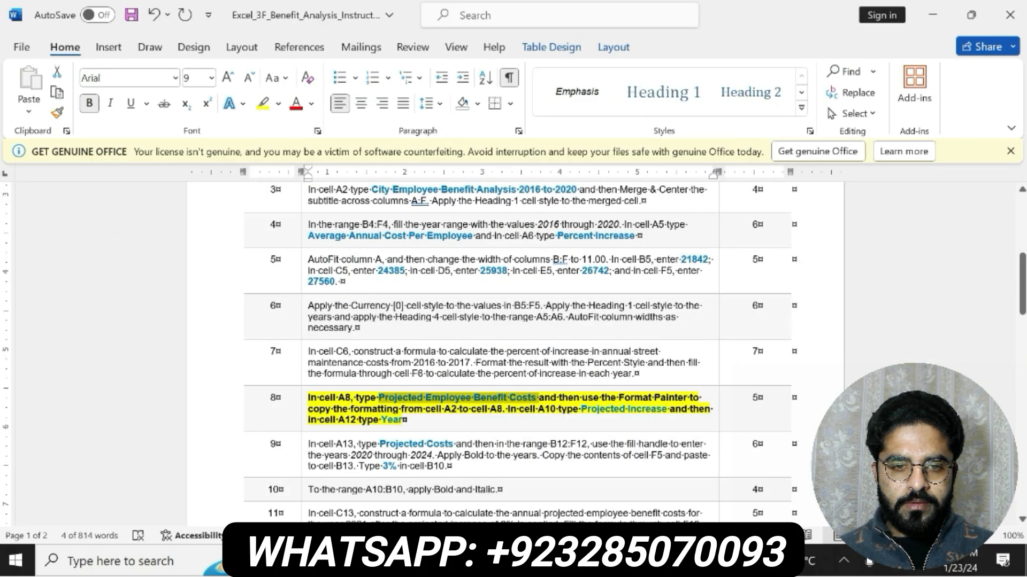
{"action": "left_click", "coordinate": [388, 419]}
{"action": "left_click_drag", "start_coordinate": [389, 420], "coordinate": [657, 413]}
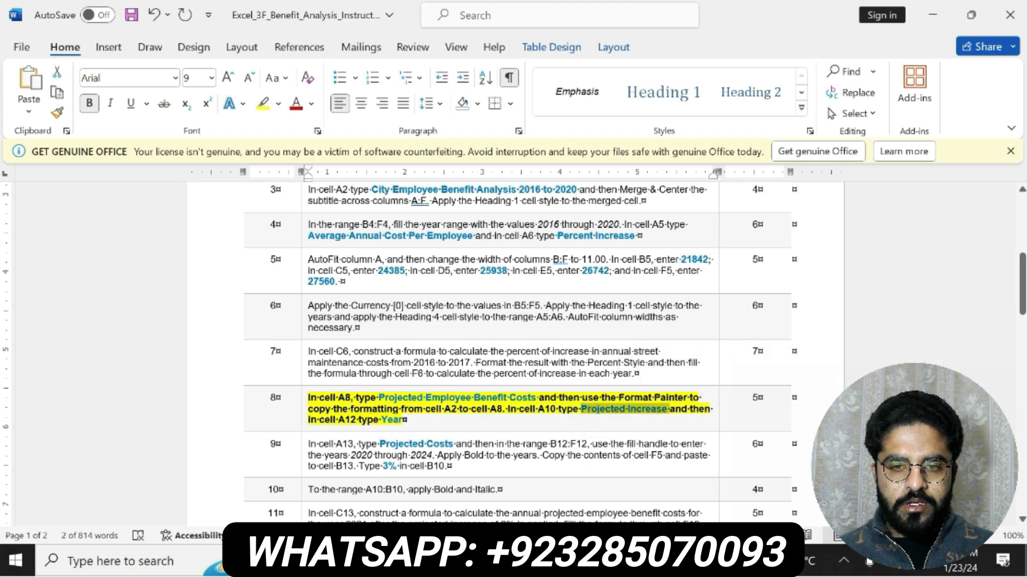
{"action": "key", "text": "alt+Tab"}
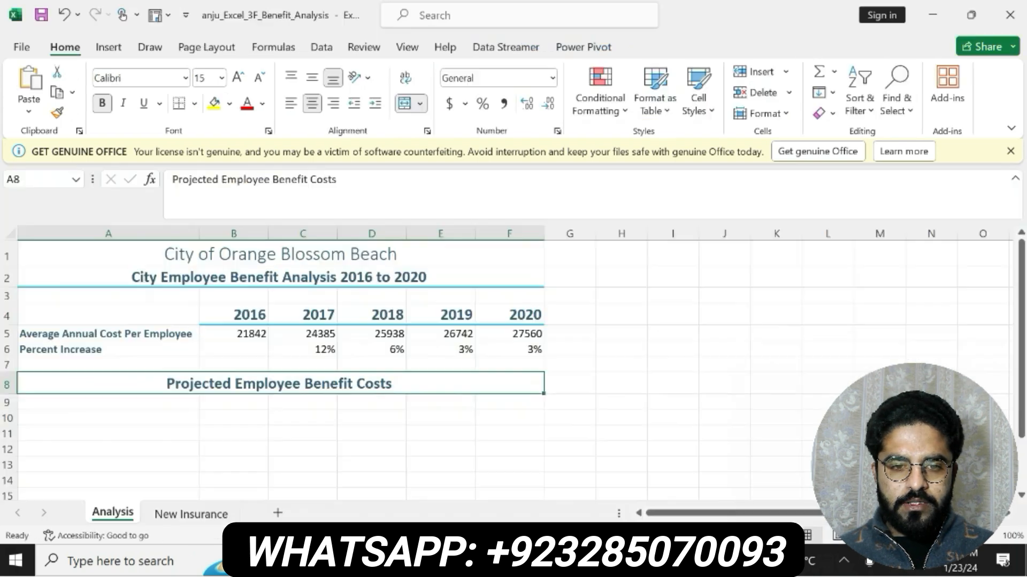
{"action": "left_click", "coordinate": [98, 420]}
{"action": "left_click", "coordinate": [195, 211]}
{"action": "key", "text": "ctrl+v"}
{"action": "key", "text": "Return"}
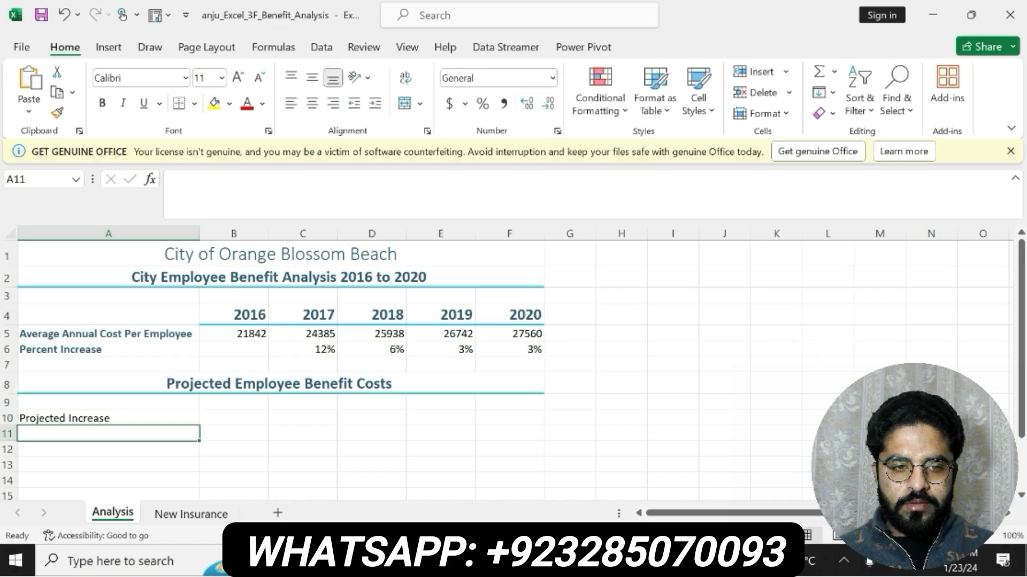
- Check the last label of step 8 in Word, then enter Year in cell A12 in Excel
{"action": "key", "text": "alt+Tab"}
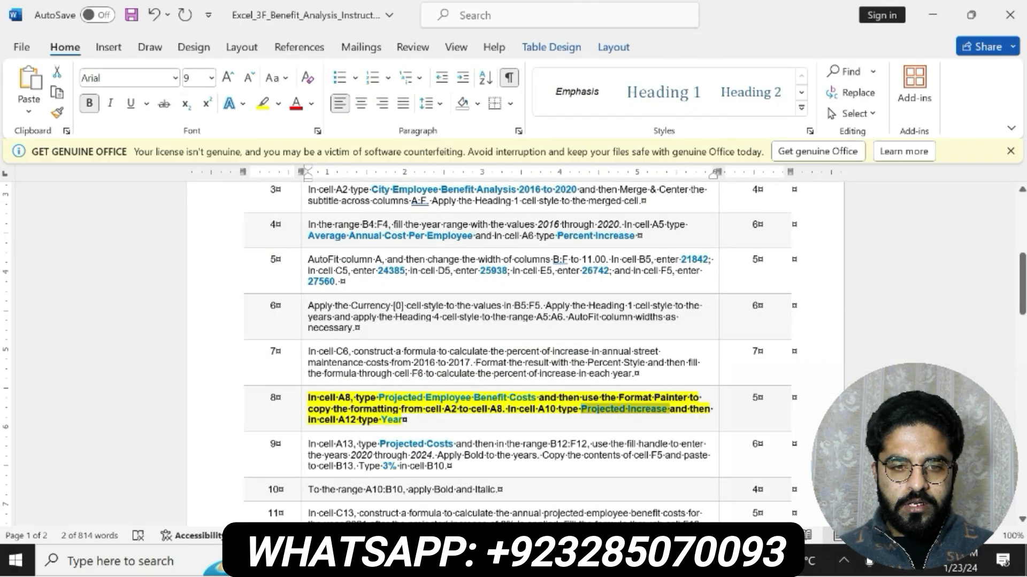
{"action": "double_click", "coordinate": [390, 419]}
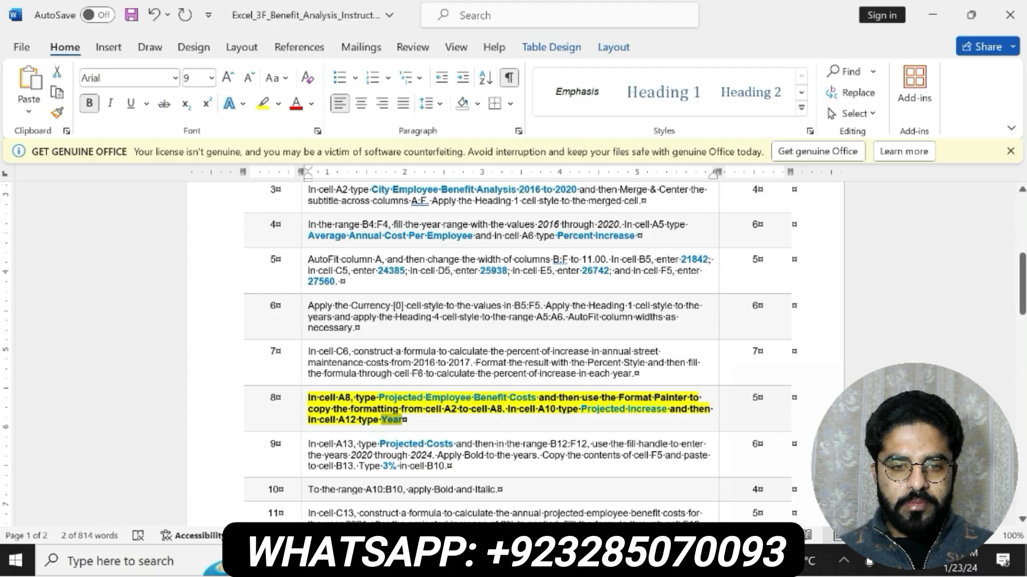
{"action": "key", "text": "alt+Tab"}
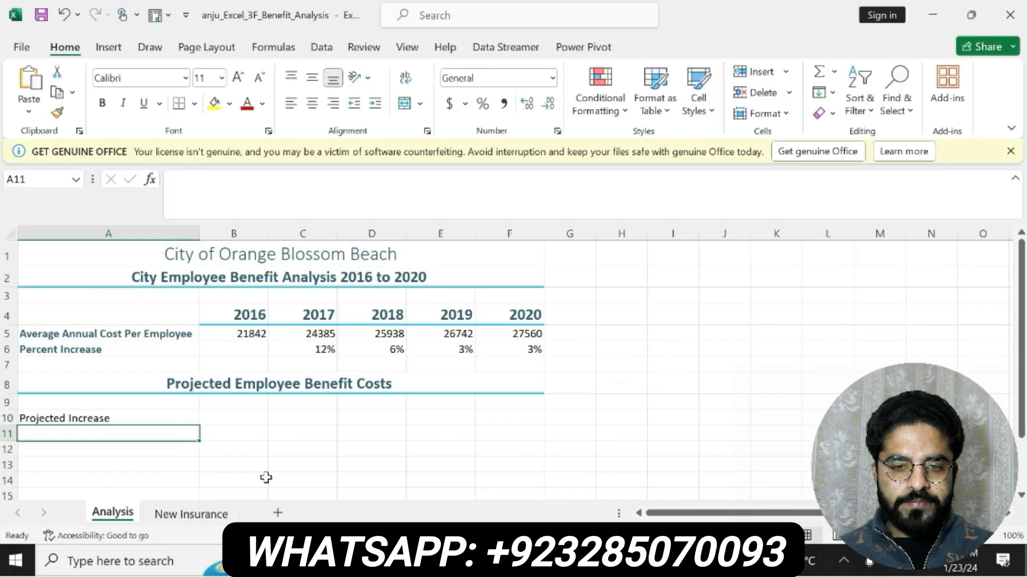
{"action": "left_click", "coordinate": [67, 450]}
{"action": "type", "text": "Year"}
{"action": "key", "text": "Return"}
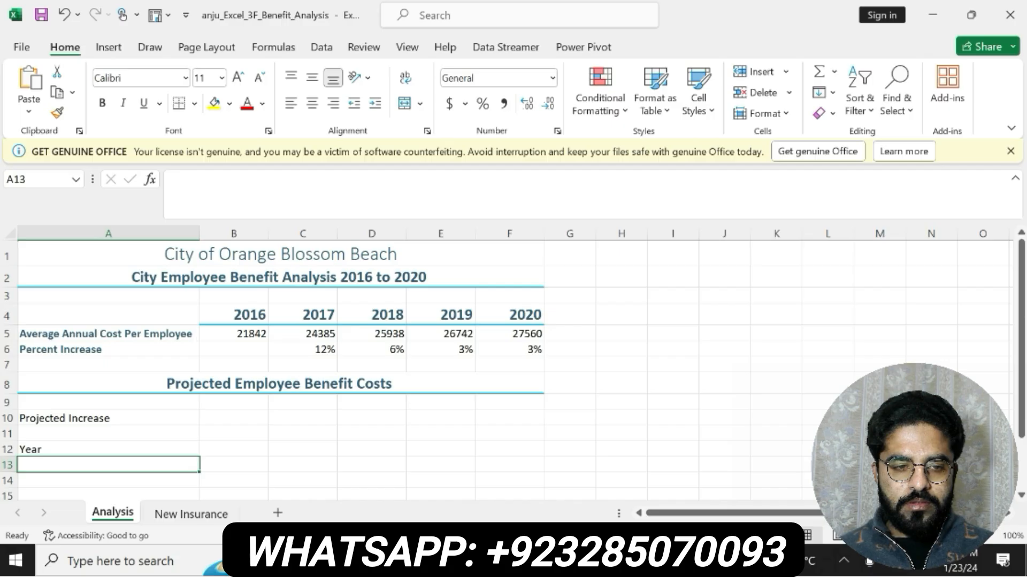
- Switch to Word, undo the highlight and bold on step 8, and make the step 9 instruction bold with yellow highlighting
{"action": "key", "text": "alt+Tab"}
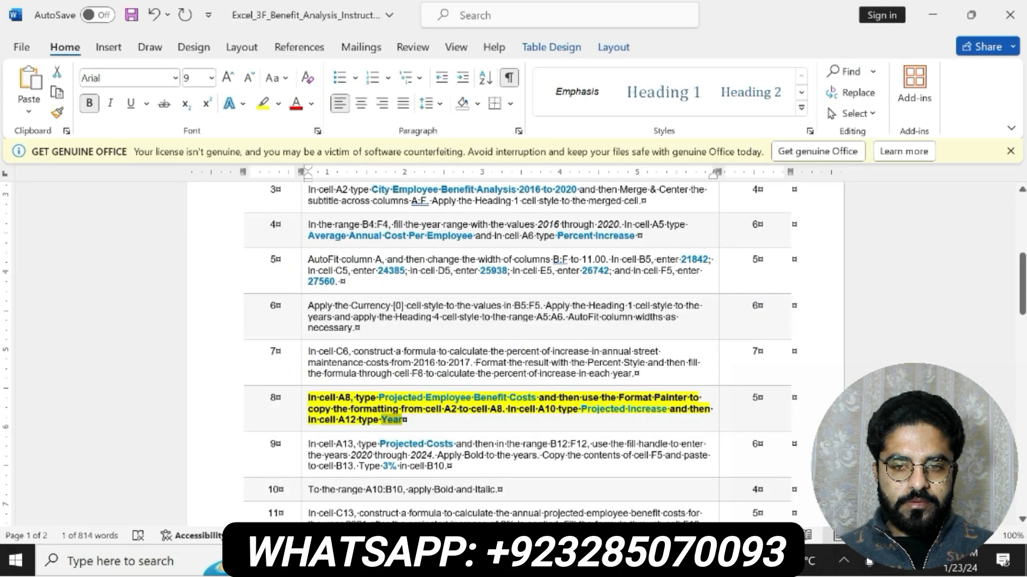
{"action": "left_click", "coordinate": [428, 420]}
{"action": "key", "text": "ctrl+z"}
{"action": "key", "text": "ctrl+z"}
{"action": "left_click_drag", "start_coordinate": [308, 445], "coordinate": [449, 467]}
{"action": "left_click", "coordinate": [457, 438]}
{"action": "left_click", "coordinate": [515, 440]}
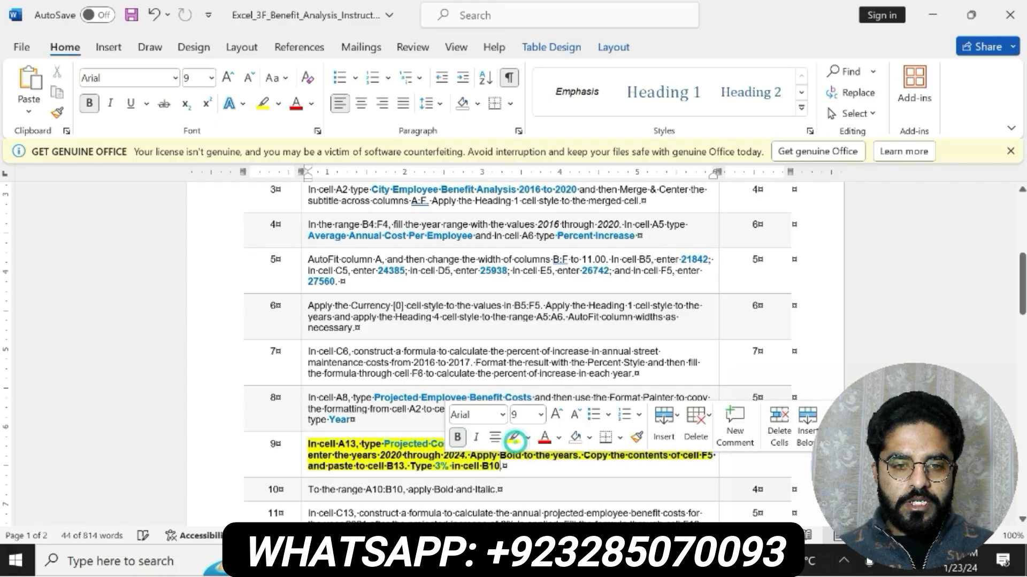
- Copy the Projected Costs text from step 9 in Word and enter it in cell A13 in Excel
{"action": "left_click", "coordinate": [371, 444]}
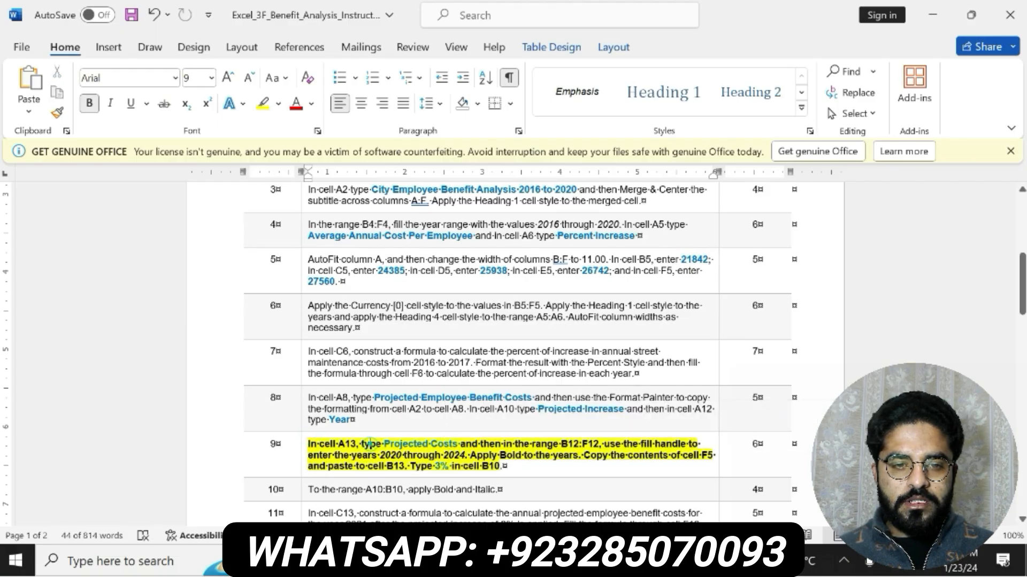
{"action": "left_click_drag", "start_coordinate": [384, 444], "coordinate": [458, 447]}
{"action": "key", "text": "ctrl+c"}
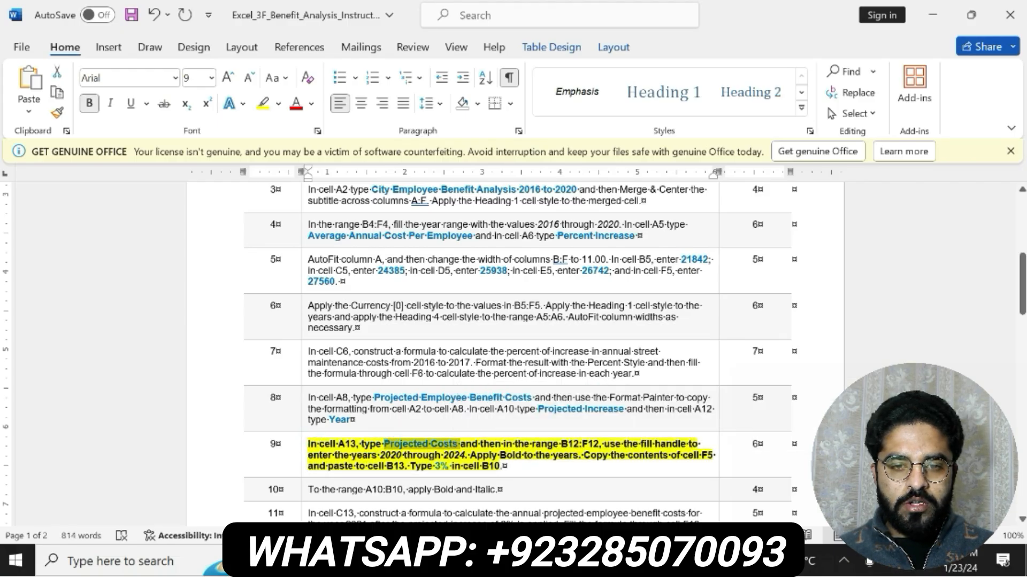
{"action": "key", "text": "alt+Tab"}
{"action": "left_click", "coordinate": [253, 202]}
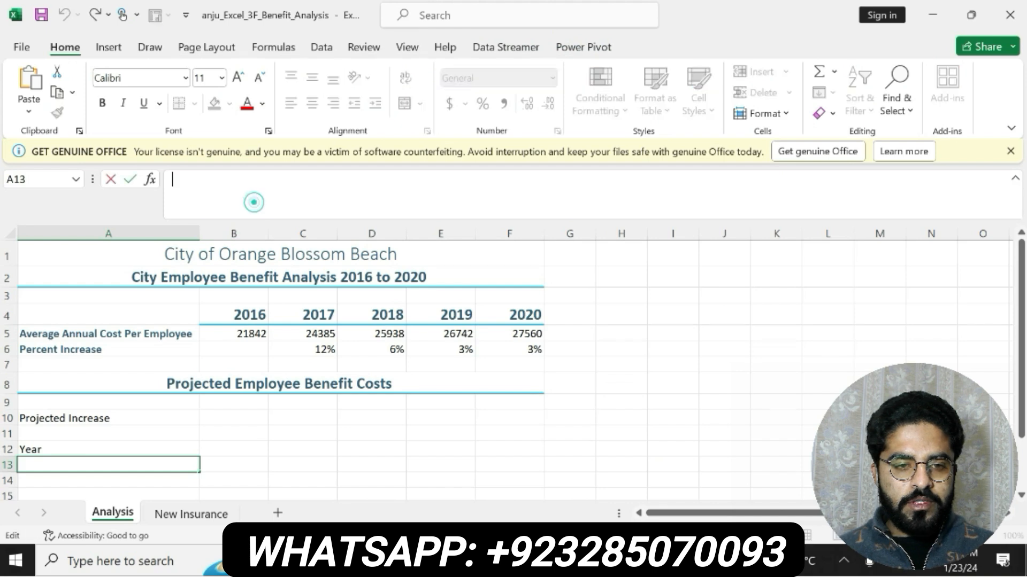
{"action": "key", "text": "ctrl+v"}
{"action": "key", "text": "Return"}
- Check the year range in Word's step 9, then enter 2020 in B12 and 2021 in C12 in Excel and fill the series through F12
{"action": "key", "text": "alt+Tab"}
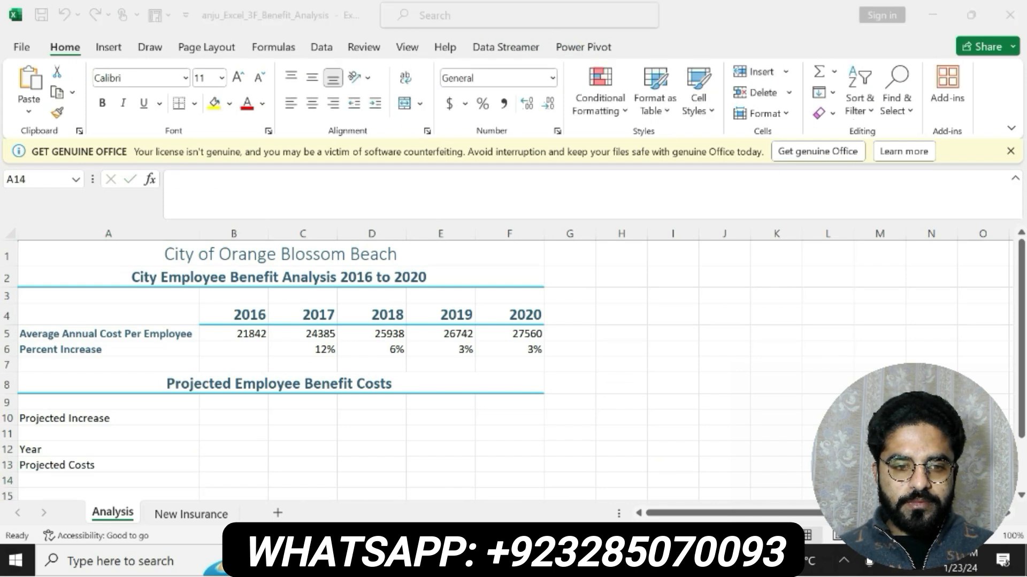
{"action": "left_click_drag", "start_coordinate": [561, 444], "coordinate": [598, 445]}
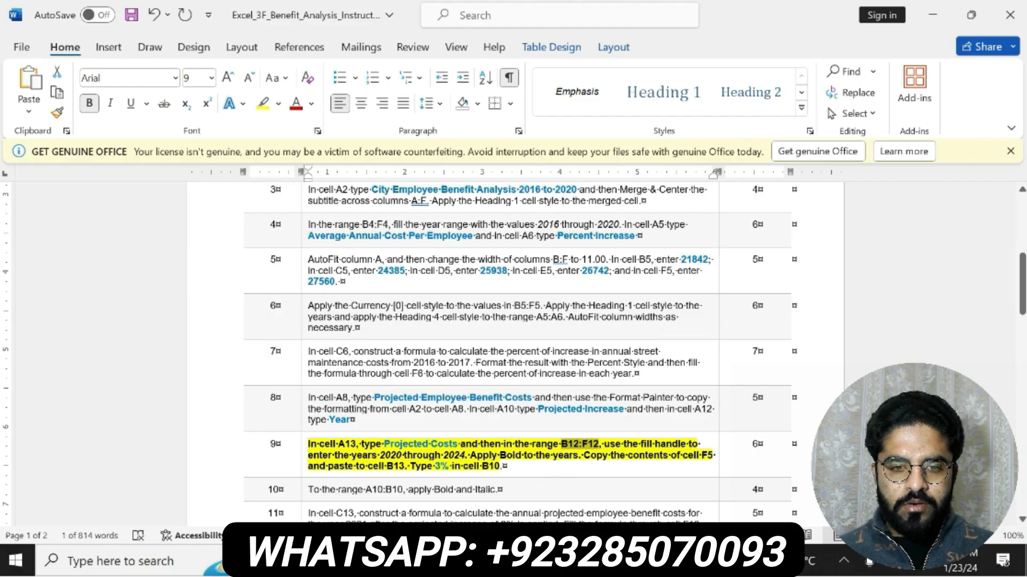
{"action": "key", "text": "alt+Tab"}
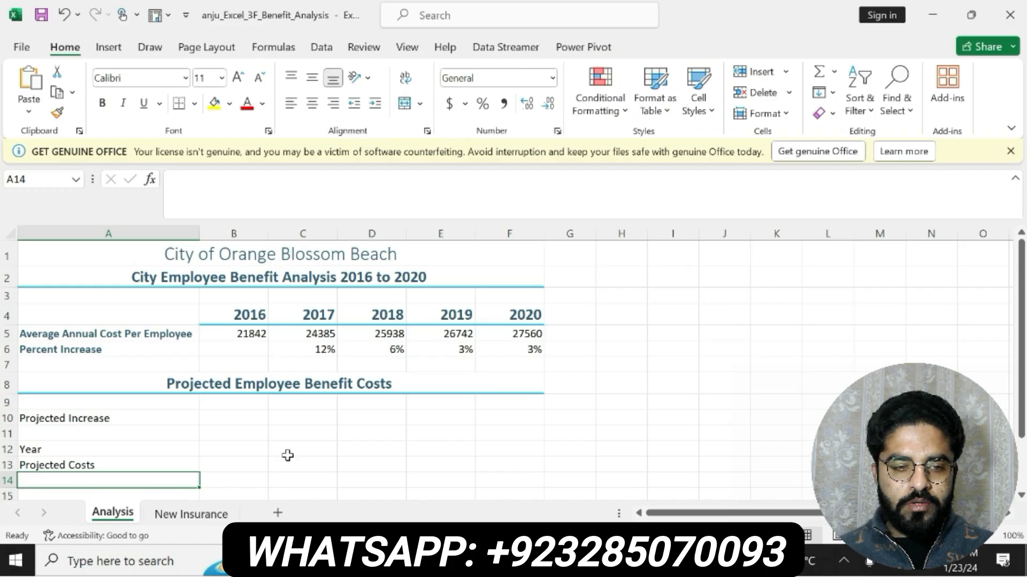
{"action": "left_click", "coordinate": [215, 455]}
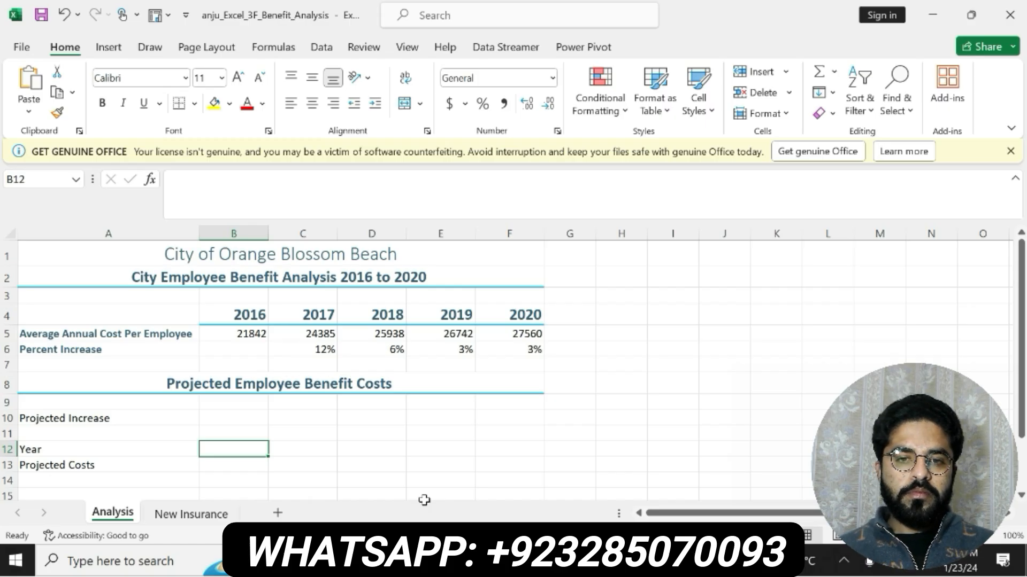
{"action": "type", "text": "2020"}
{"action": "key", "text": "Return"}
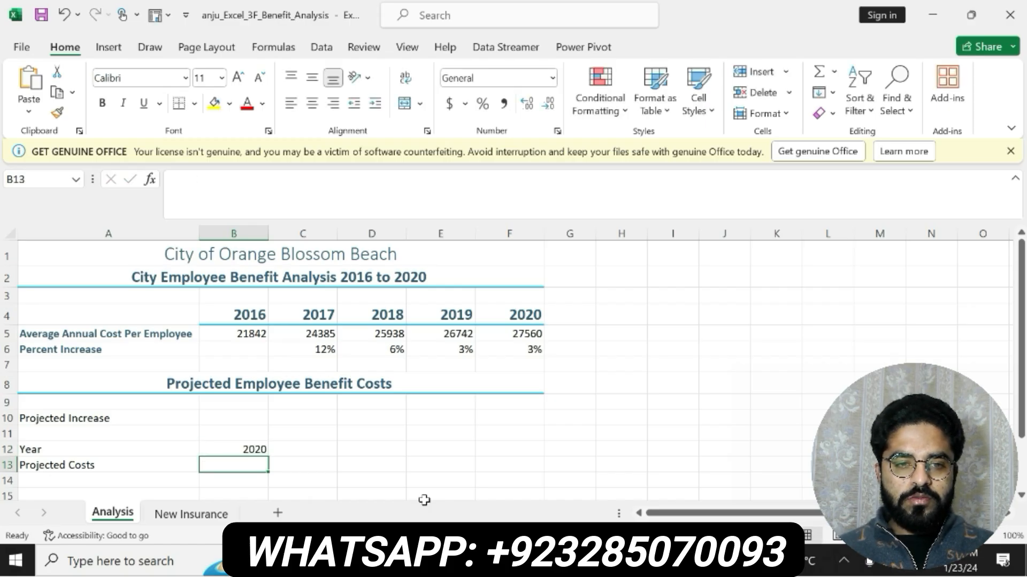
{"action": "left_click", "coordinate": [275, 451]}
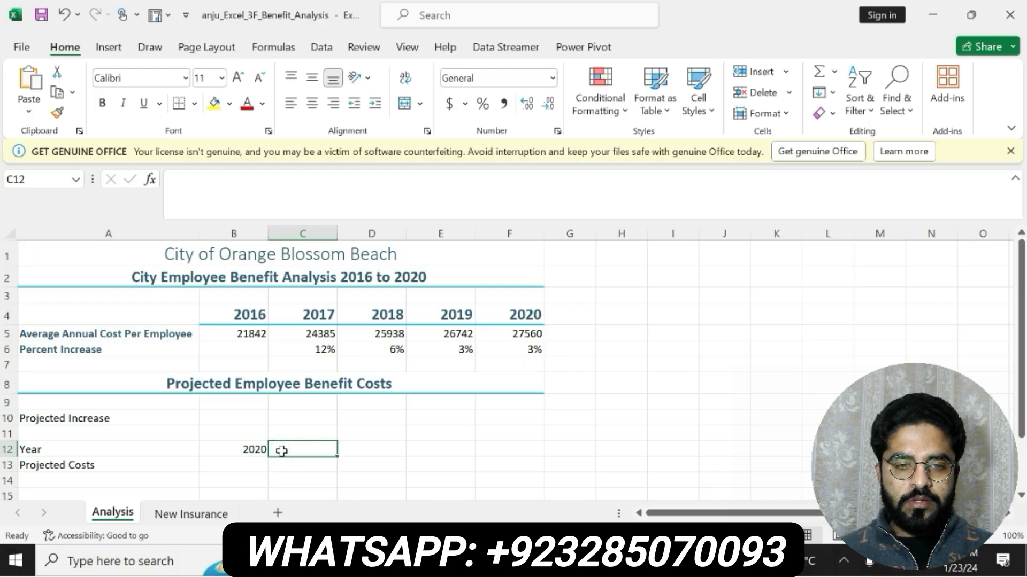
{"action": "type", "text": "2021"}
{"action": "key", "text": "Return"}
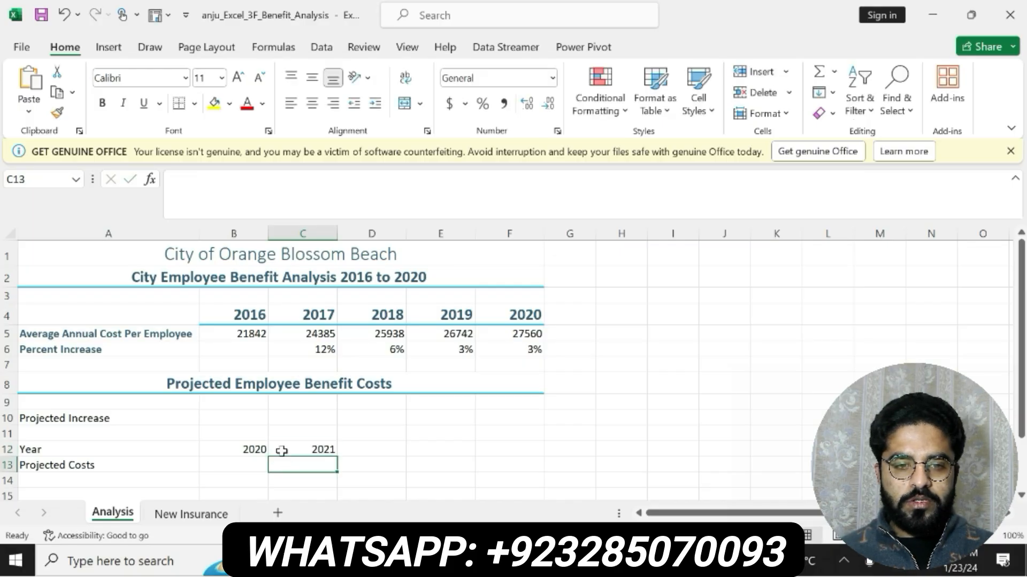
{"action": "left_click_drag", "start_coordinate": [248, 451], "coordinate": [524, 447]}
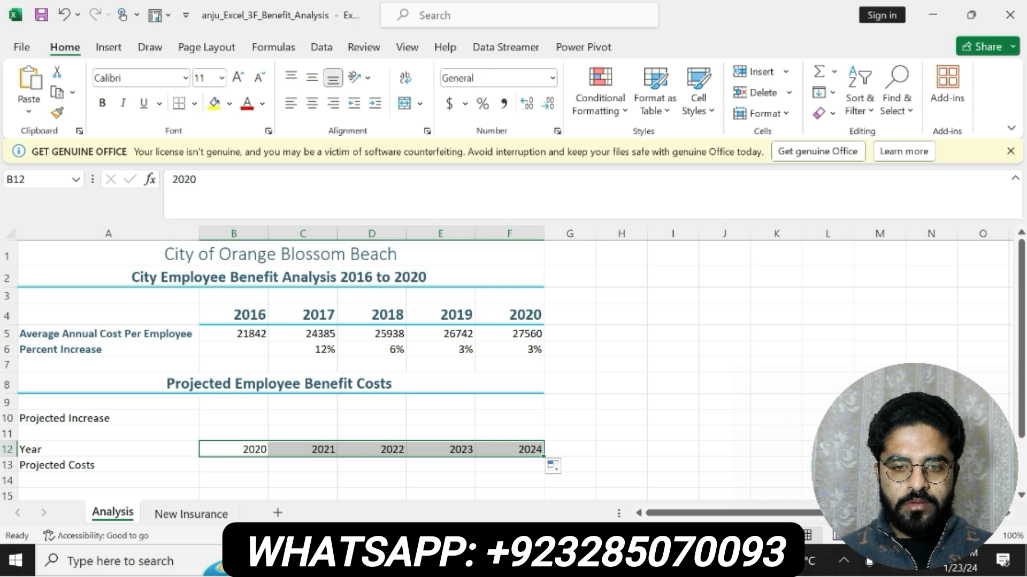
- Check the copy instruction in Word's step 9, then copy the contents of F5 into B13 on the Analysis sheet in Excel
{"action": "key", "text": "alt+Tab"}
{"action": "left_click", "coordinate": [572, 464]}
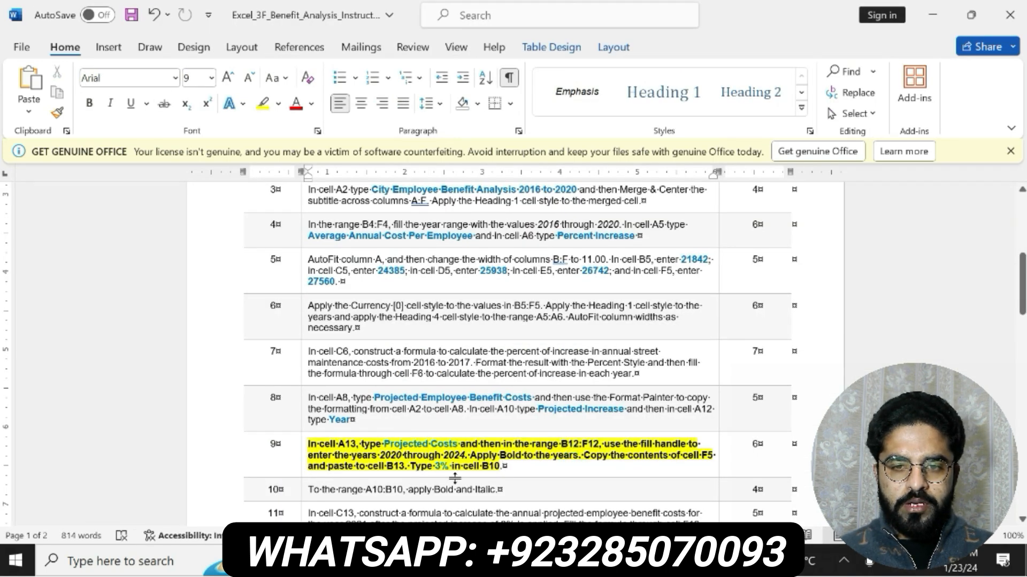
{"action": "key", "text": "alt+Tab"}
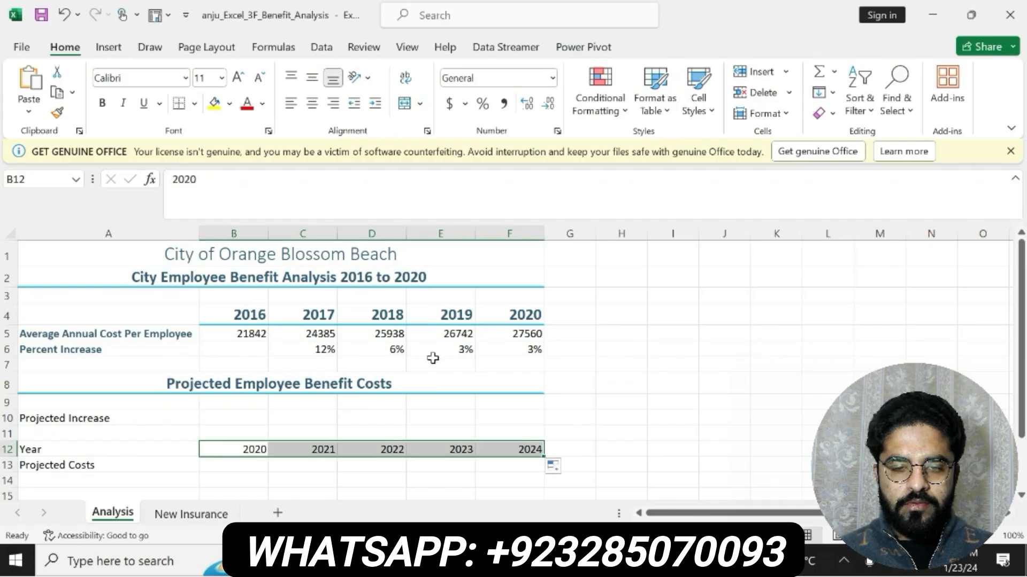
{"action": "left_click", "coordinate": [535, 333]}
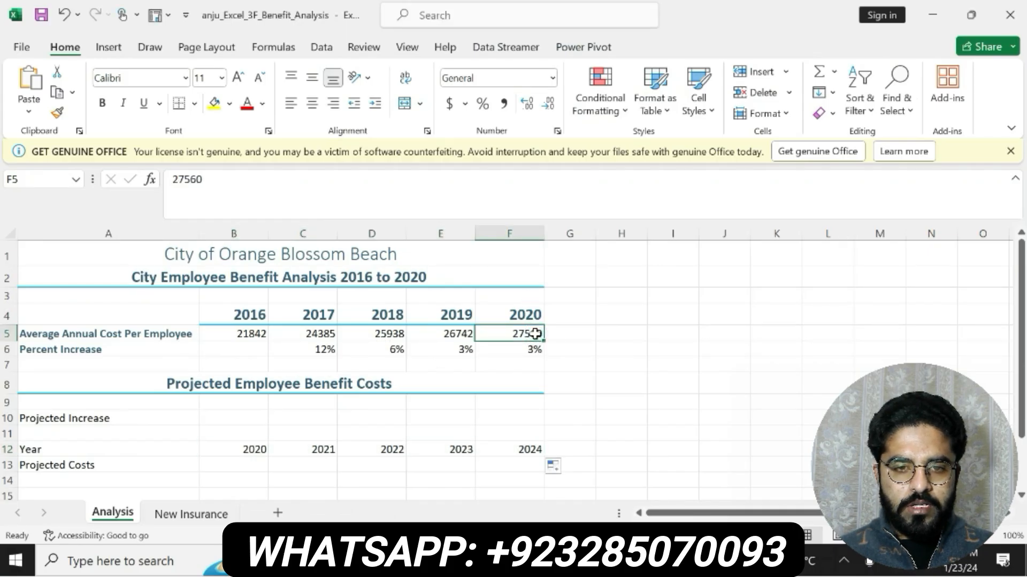
{"action": "key", "text": "ctrl+c"}
{"action": "key", "text": "alt+Tab"}
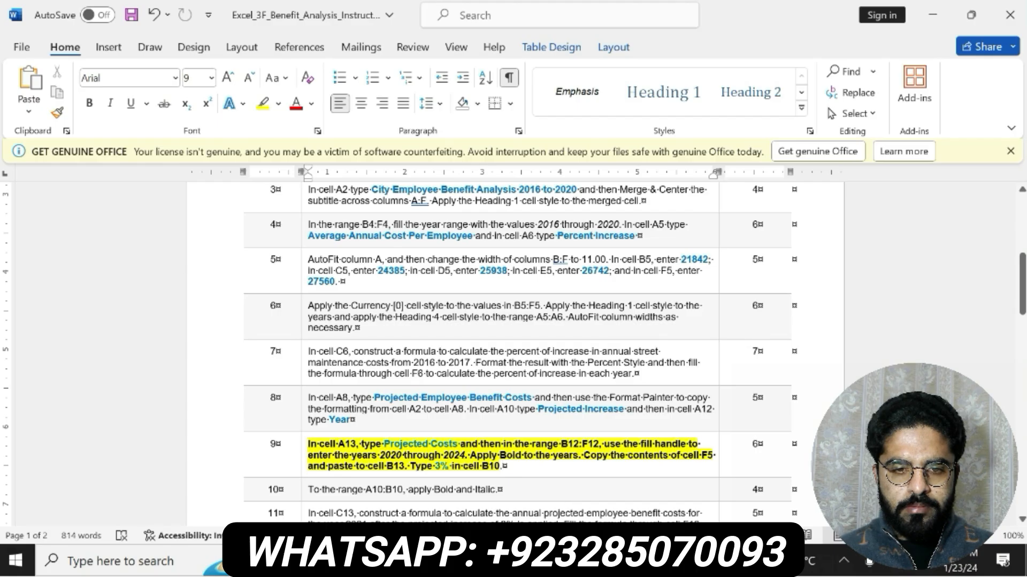
{"action": "key", "text": "alt+Tab"}
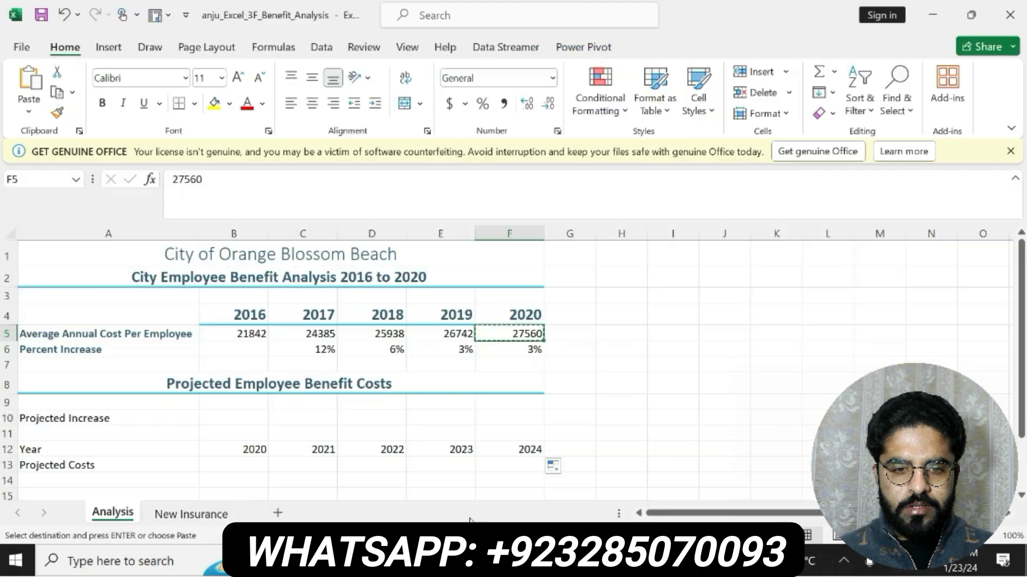
{"action": "left_click", "coordinate": [33, 179]}
{"action": "type", "text": "b13"}
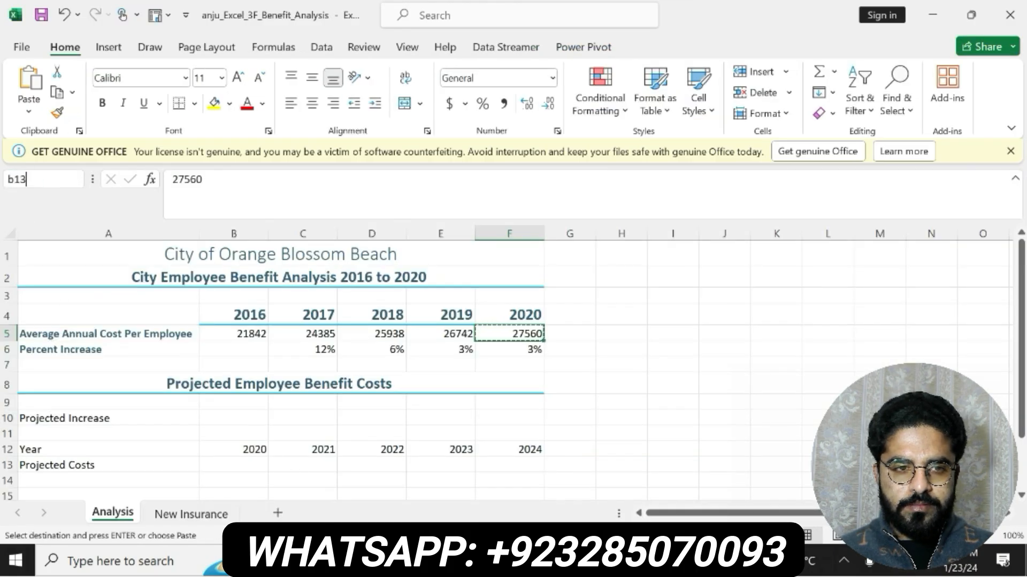
{"action": "key", "text": "Return"}
{"action": "key", "text": "ctrl+v"}
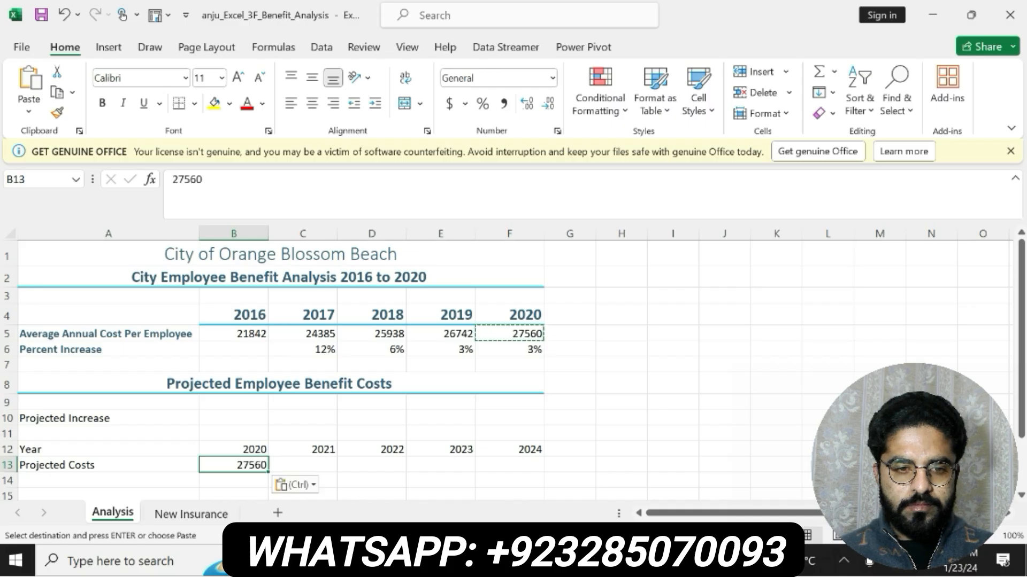
{"action": "key", "text": "Escape"}
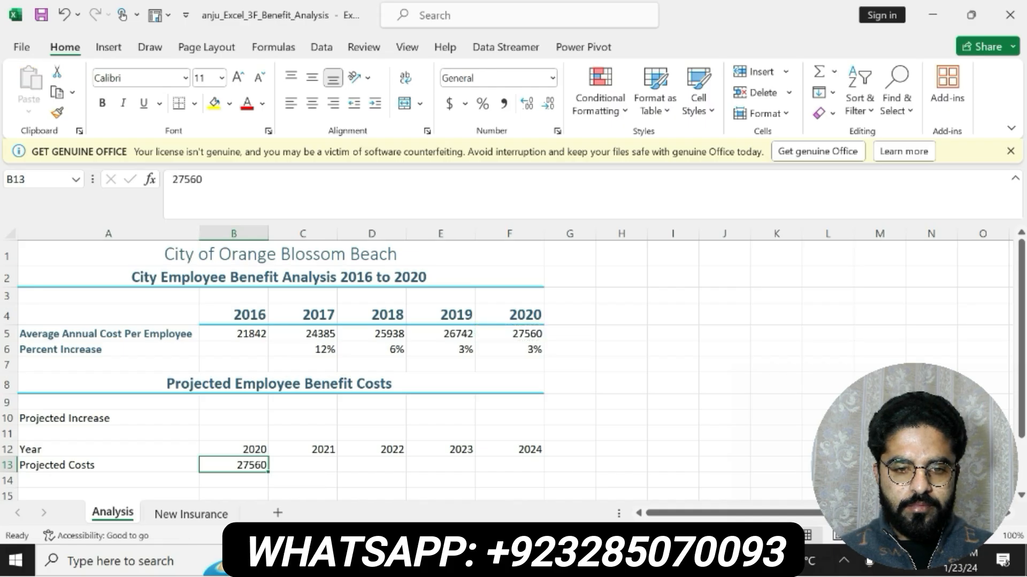
- Check the rest of step 9 in Word, then enter 3% in cell B10 in Excel
{"action": "key", "text": "alt+Tab"}
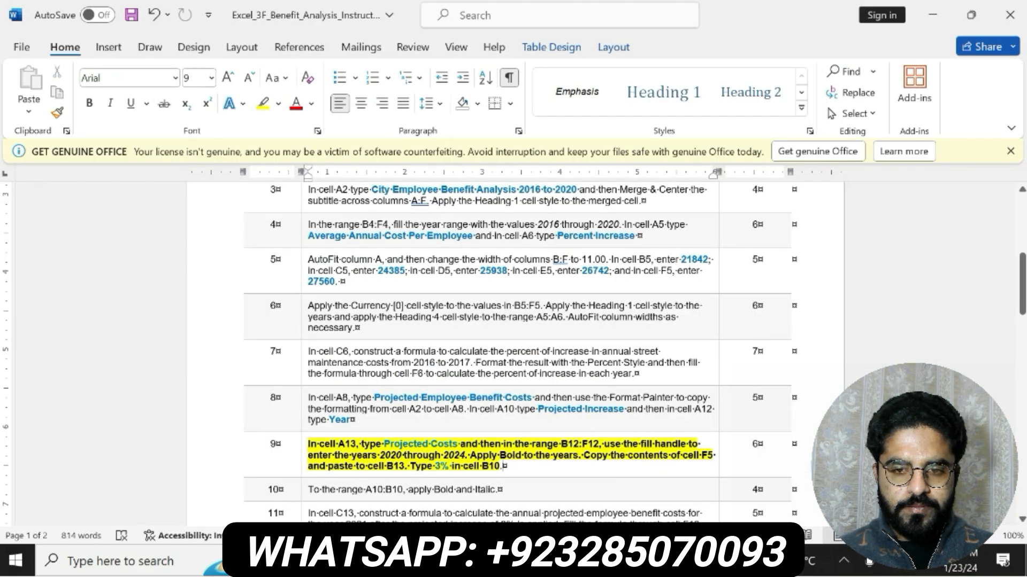
{"action": "key", "text": "alt+Tab"}
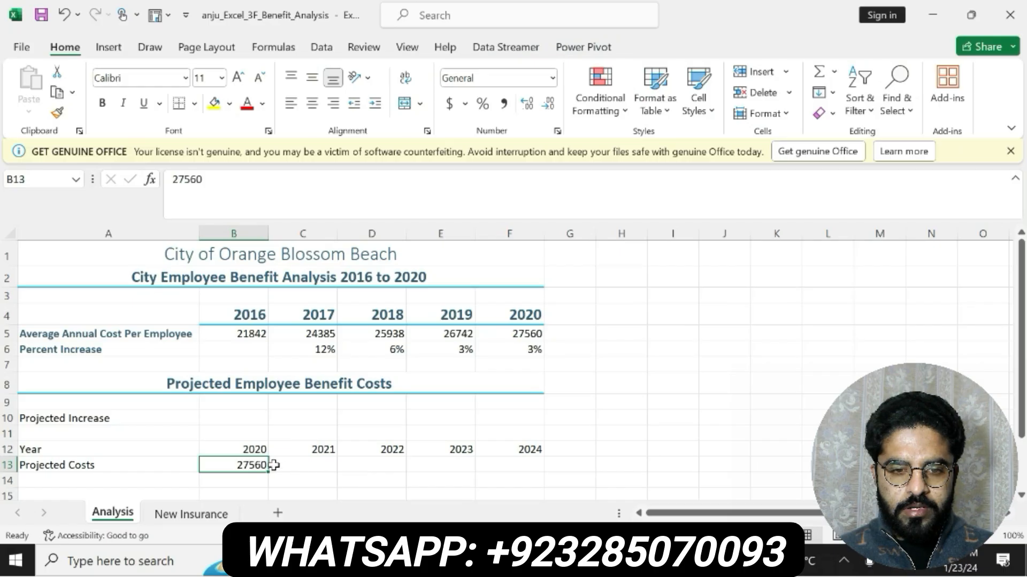
{"action": "left_click", "coordinate": [235, 418]}
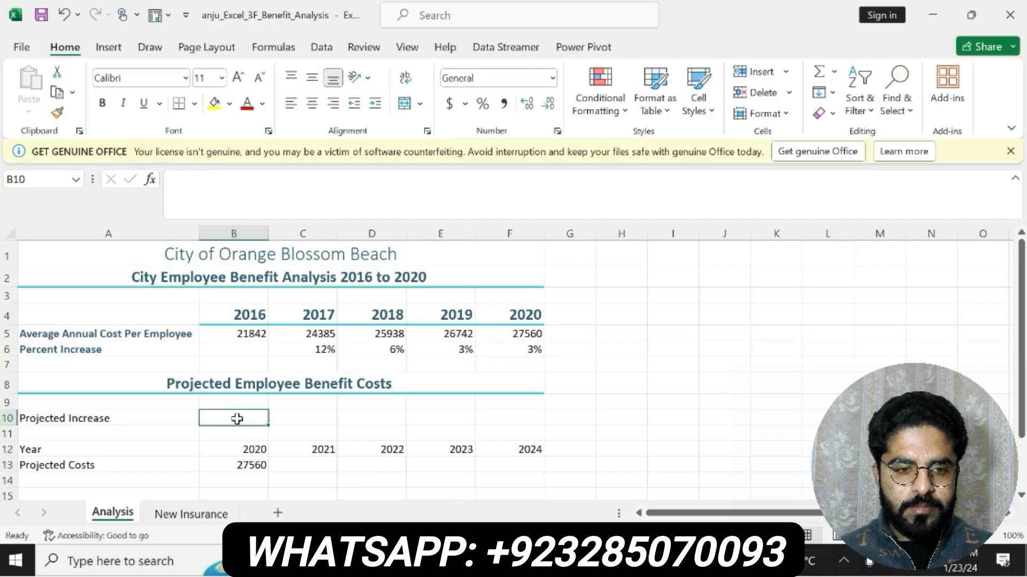
{"action": "type", "text": "3%"}
{"action": "key", "text": "Return"}
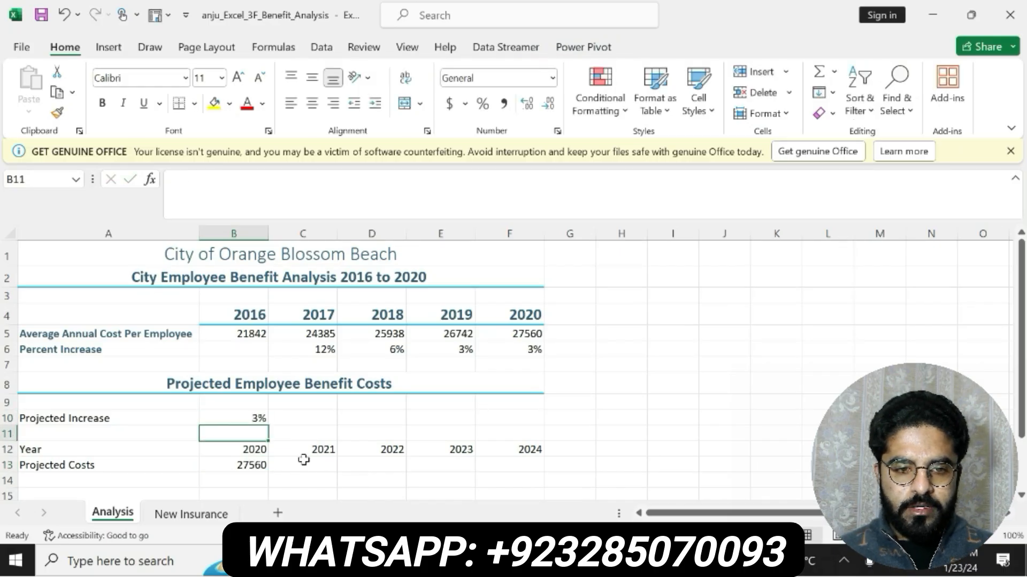
- Switch to Word, undo the highlight and bold on step 9, and make the step 10 instruction bold with yellow highlighting
{"action": "key", "text": "alt+Tab"}
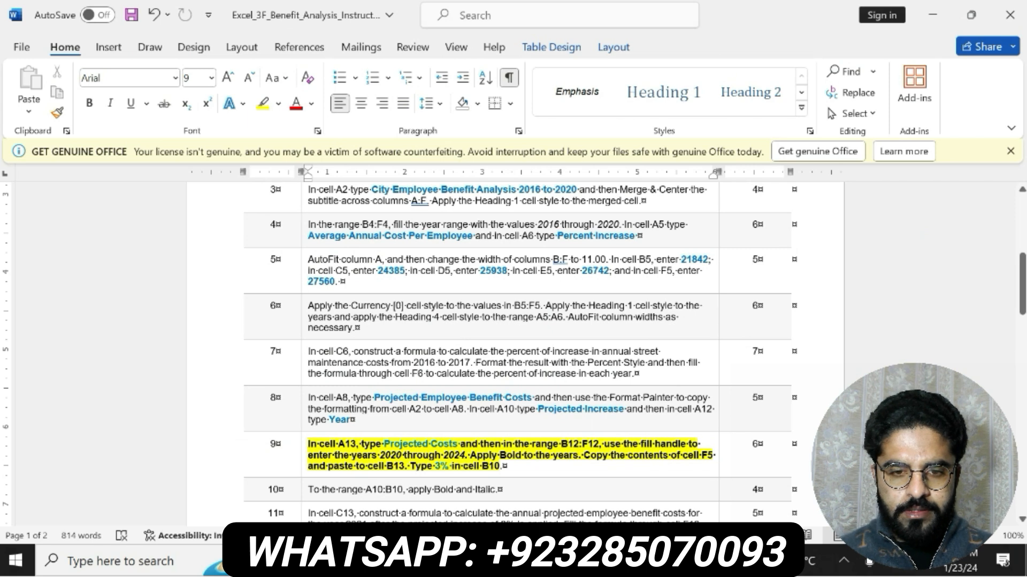
{"action": "key", "text": "ctrl+z"}
{"action": "key", "text": "ctrl+z"}
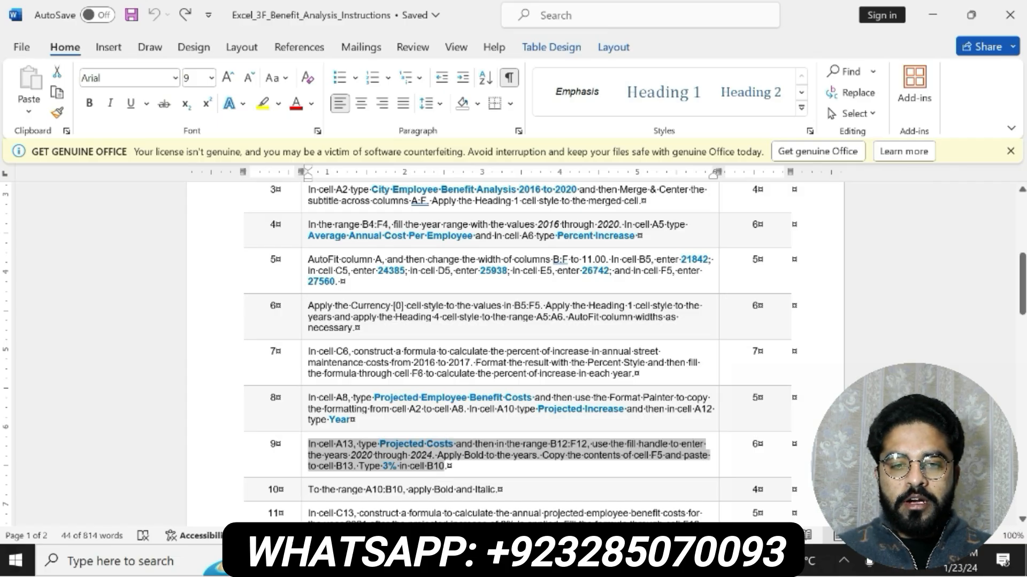
{"action": "left_click_drag", "start_coordinate": [309, 490], "coordinate": [508, 489]}
{"action": "left_click", "coordinate": [501, 460]}
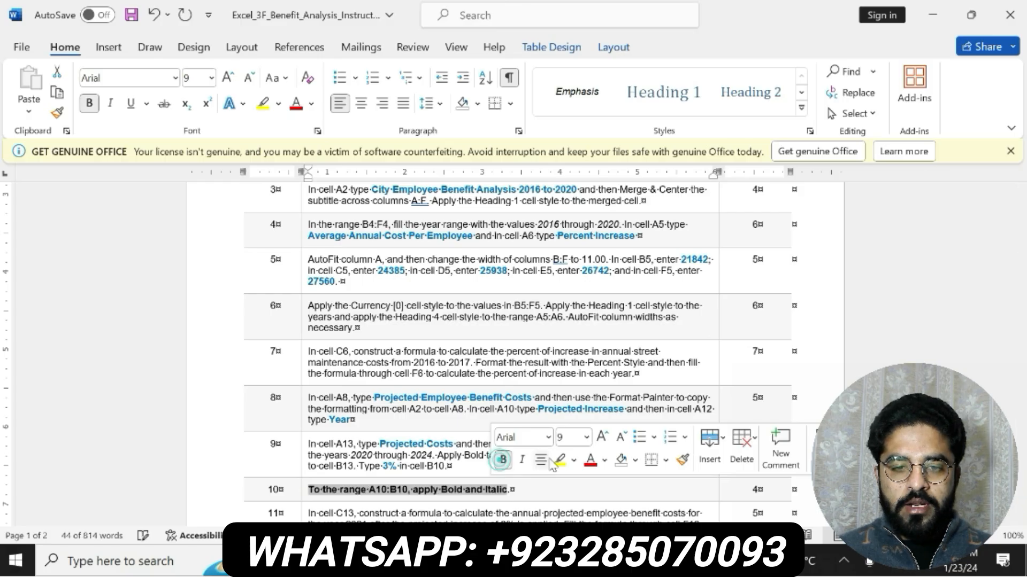
{"action": "left_click", "coordinate": [559, 460]}
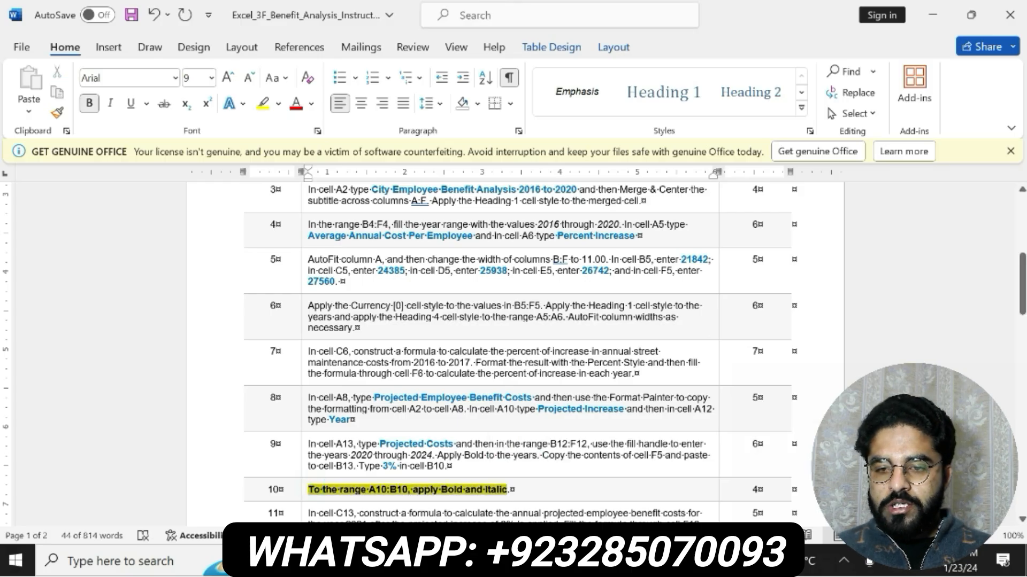
- Switch to Excel and apply Bold and Italic to the range A10:B10
{"action": "key", "text": "alt+Tab"}
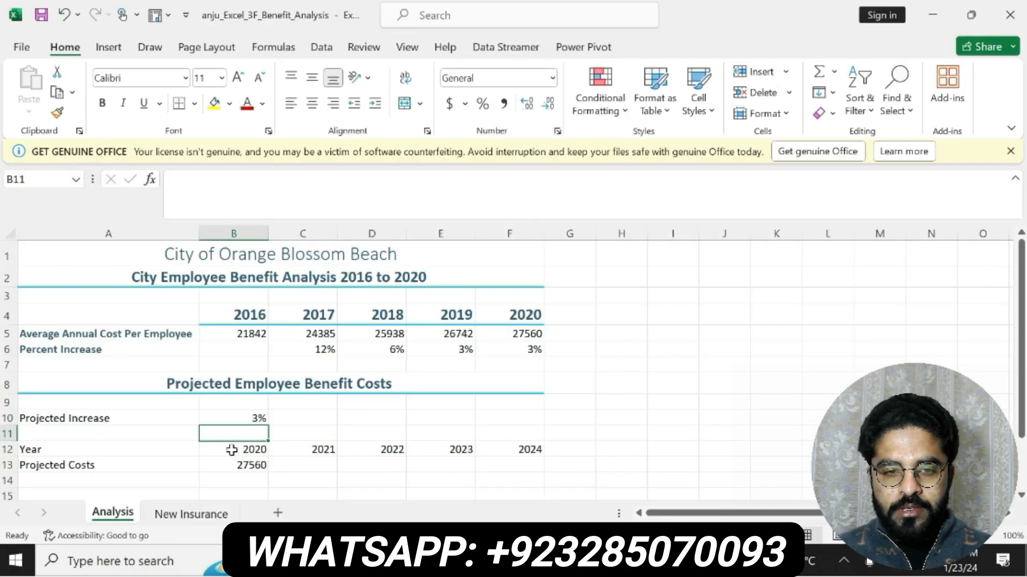
{"action": "left_click_drag", "start_coordinate": [229, 417], "coordinate": [257, 447]}
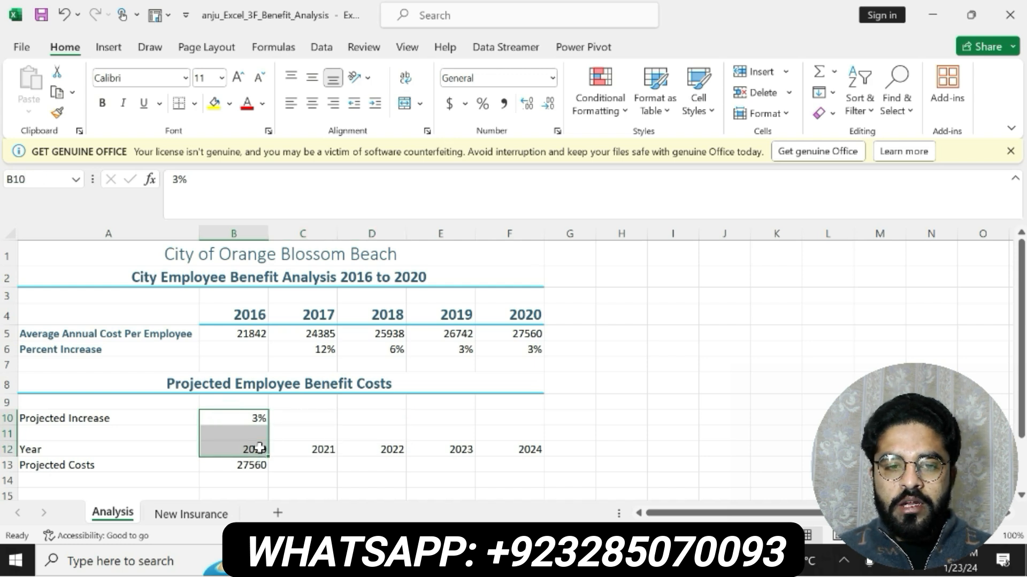
{"action": "left_click_drag", "start_coordinate": [166, 422], "coordinate": [219, 421]}
{"action": "left_click", "coordinate": [102, 103]}
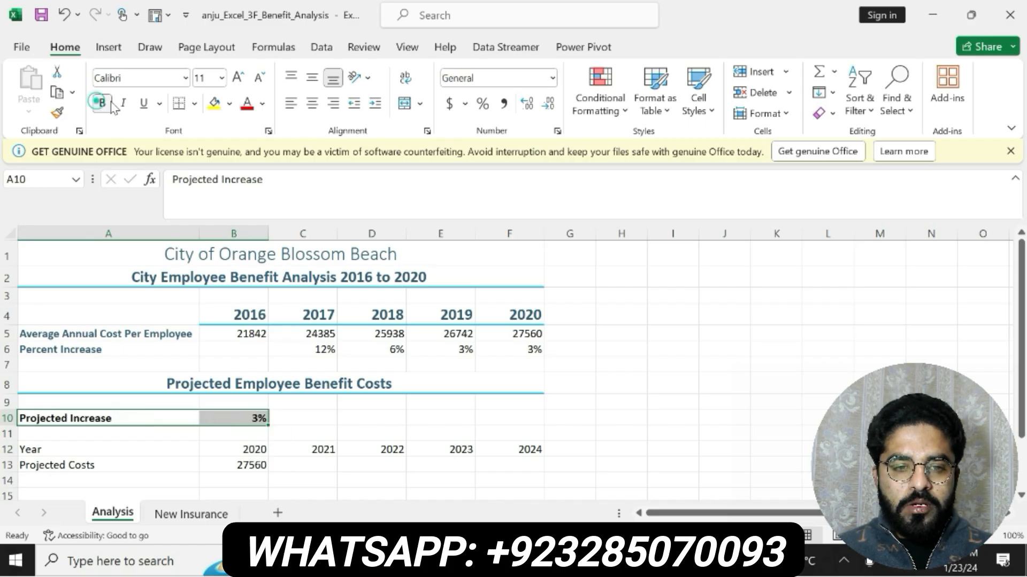
{"action": "left_click", "coordinate": [122, 103]}
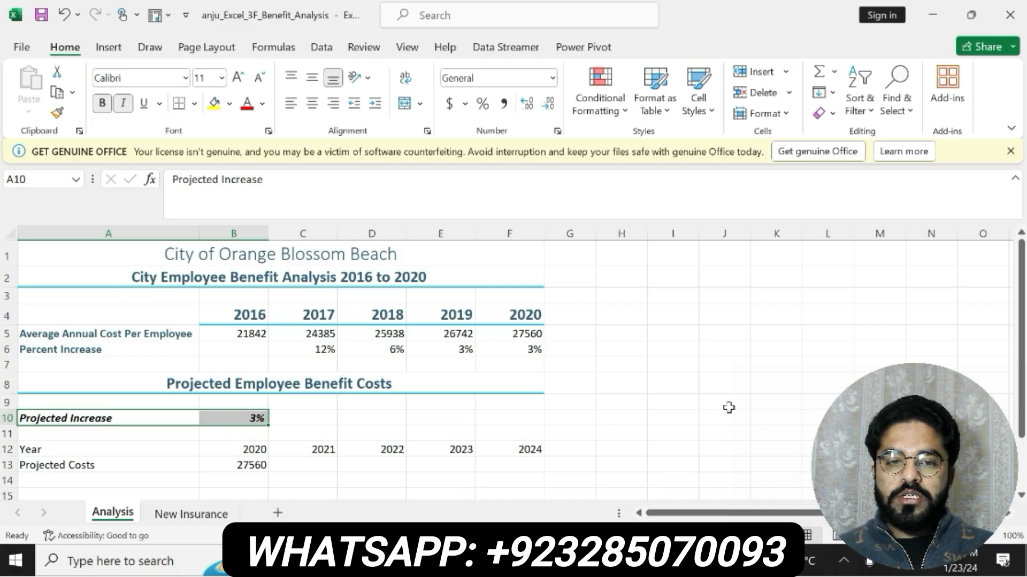
- Switch to Word and undo the highlight and bold on the step 10 instruction
{"action": "key", "text": "alt+Tab"}
{"action": "key", "text": "ctrl+z"}
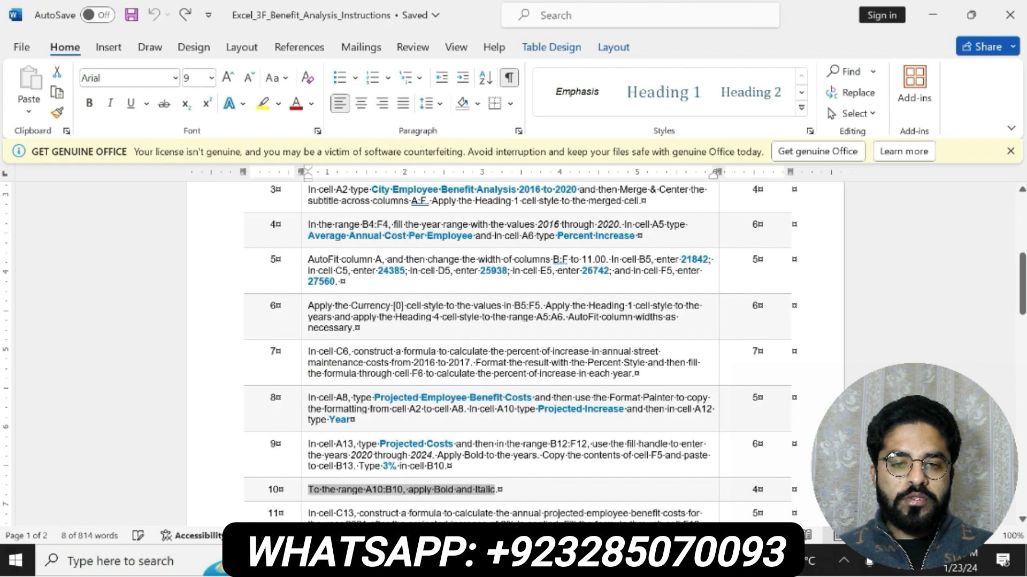